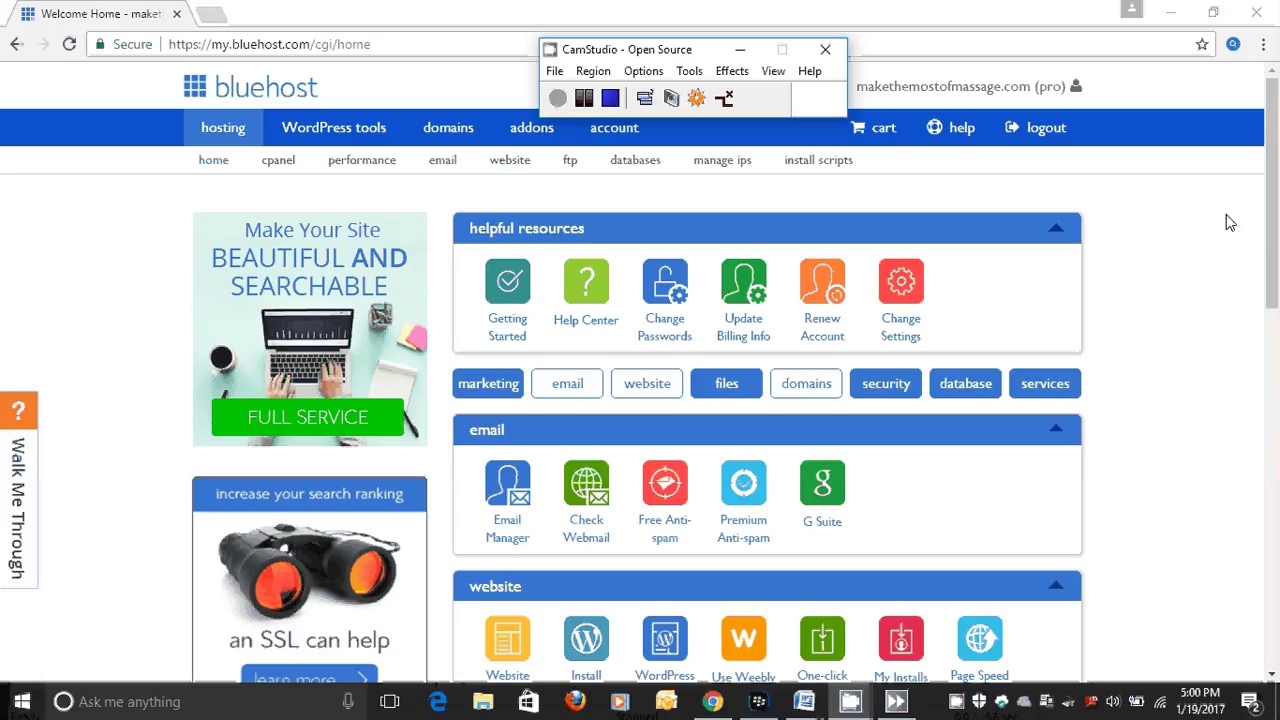
Scroll the Bluehost dashboard and open the Weebly add-on under 'manage my addon products'.
{"action": "left_click_drag", "start_coordinate": [1275, 207], "coordinate": [1270, 463]}
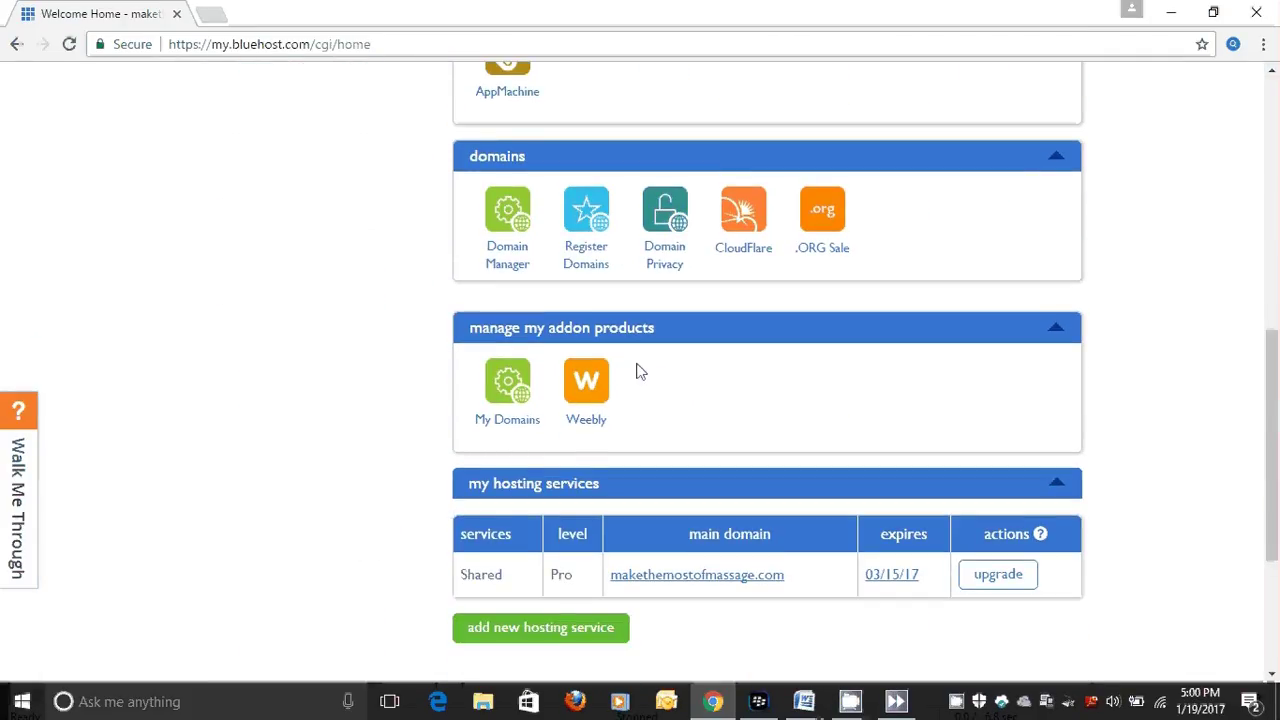
{"action": "left_click", "coordinate": [592, 386]}
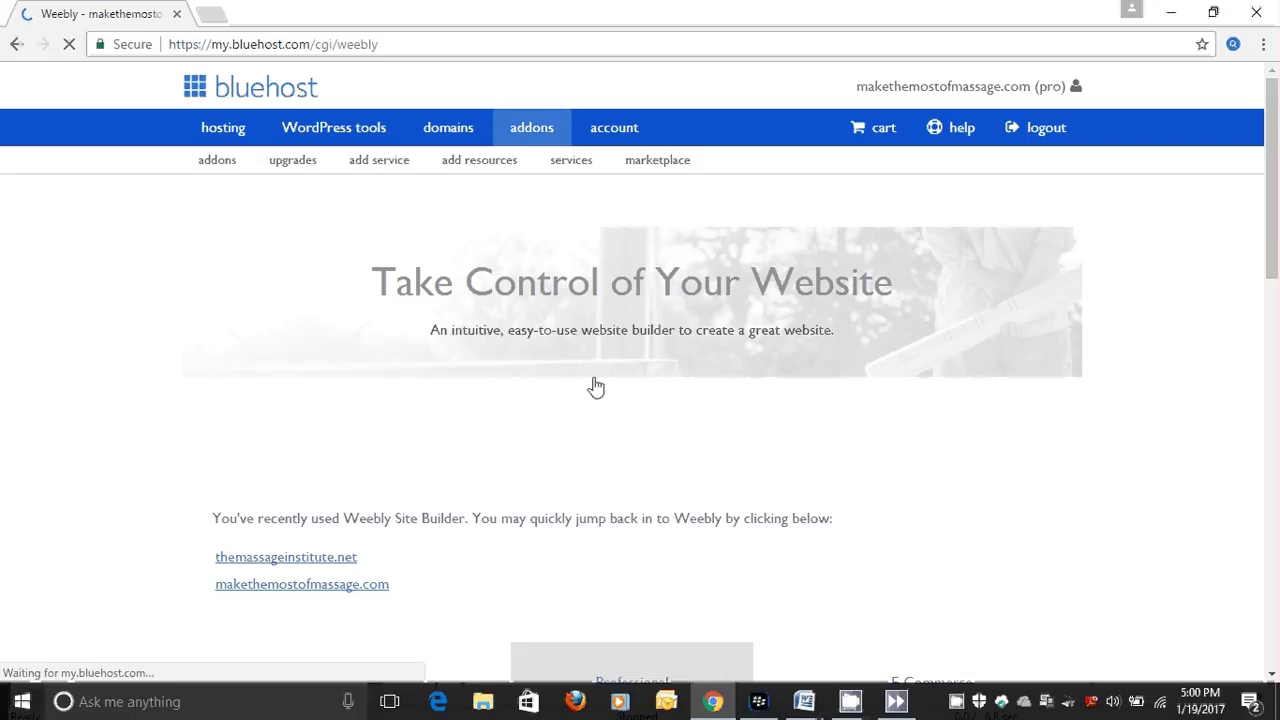
Pick massagetestsite.com for the free Basic plan and launch Weebly for it.
{"action": "left_click_drag", "start_coordinate": [1276, 126], "coordinate": [1276, 242]}
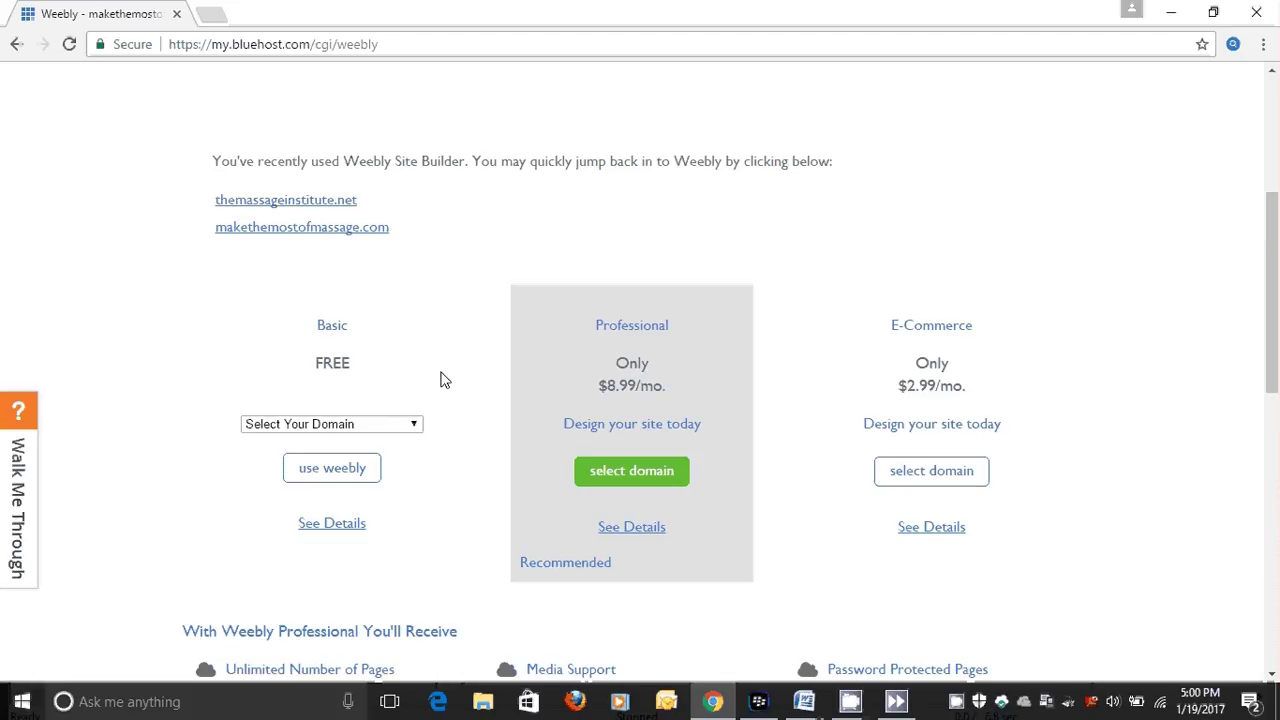
{"action": "left_click", "coordinate": [415, 426]}
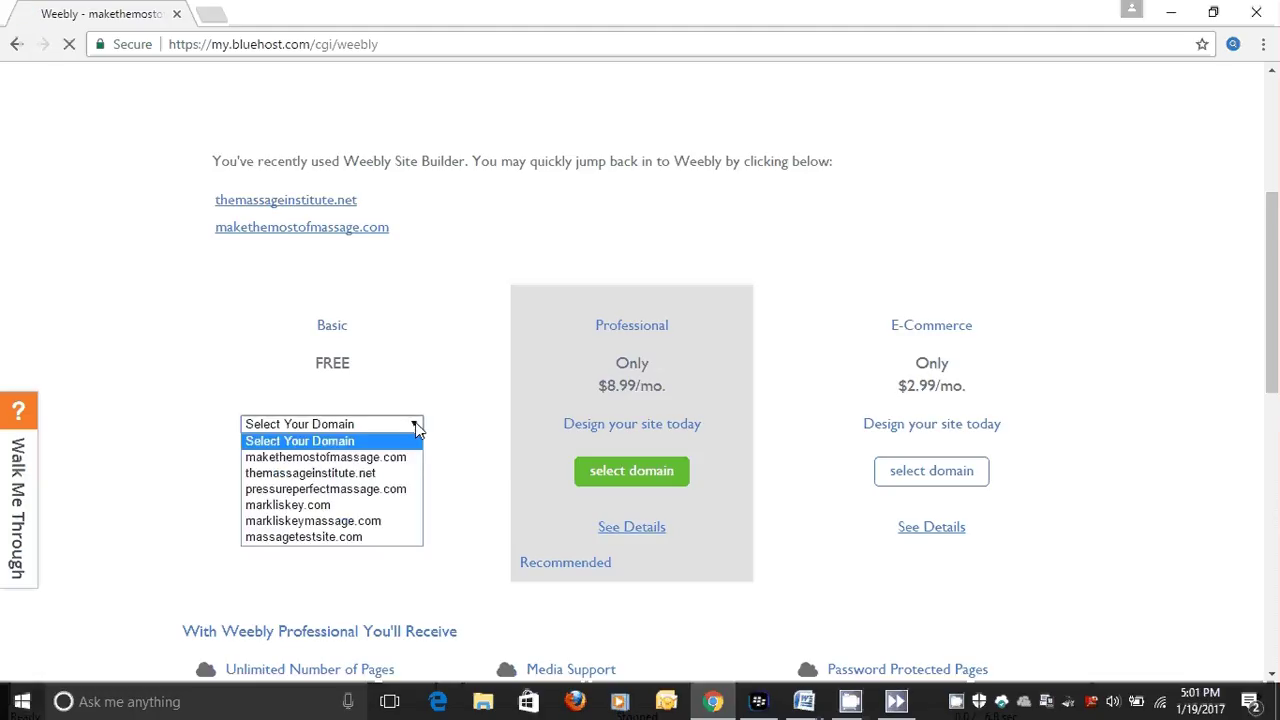
{"action": "left_click", "coordinate": [325, 537]}
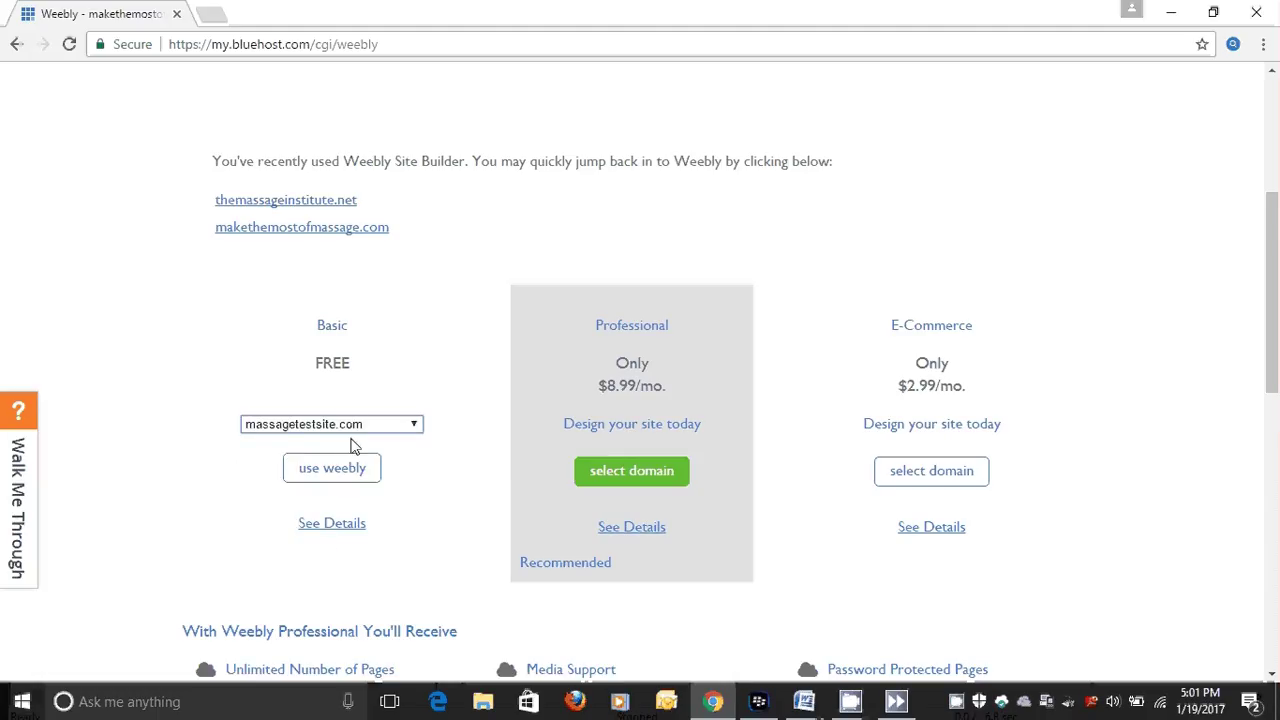
{"action": "left_click", "coordinate": [352, 472]}
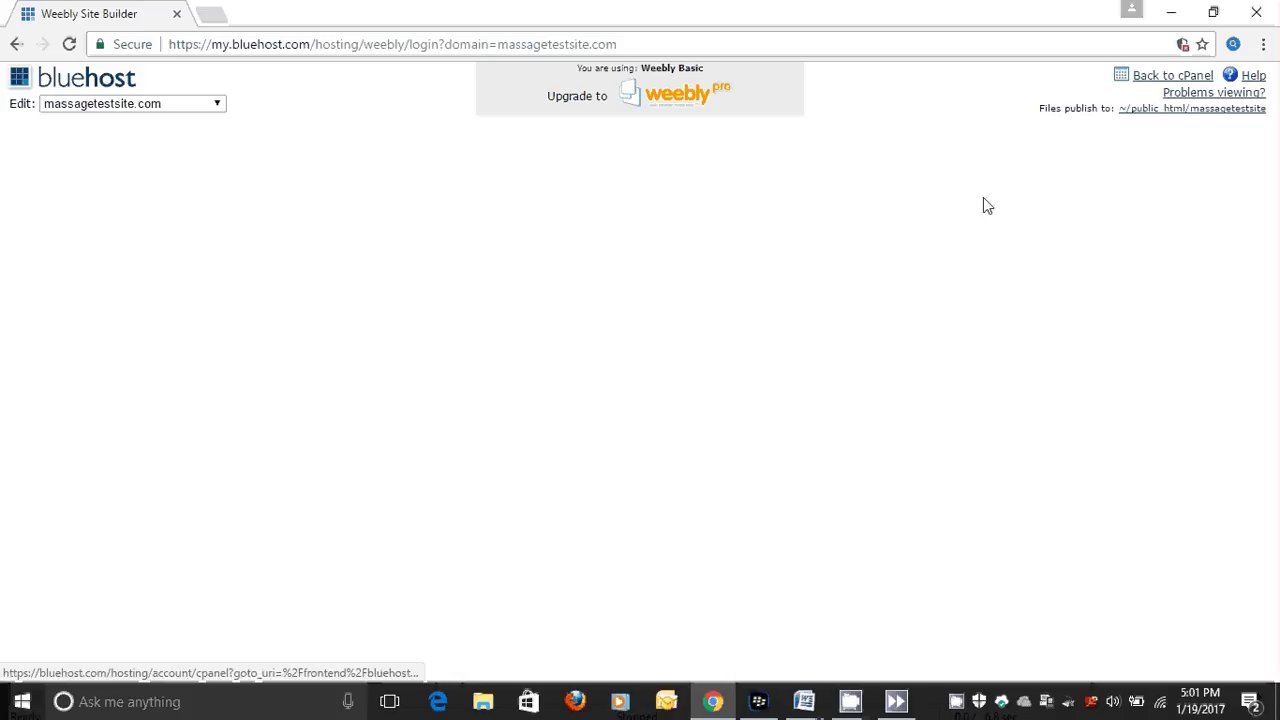
Reload the blank site builder with 'Problems viewing?' so the Build editor loads.
{"action": "left_click", "coordinate": [1211, 94]}
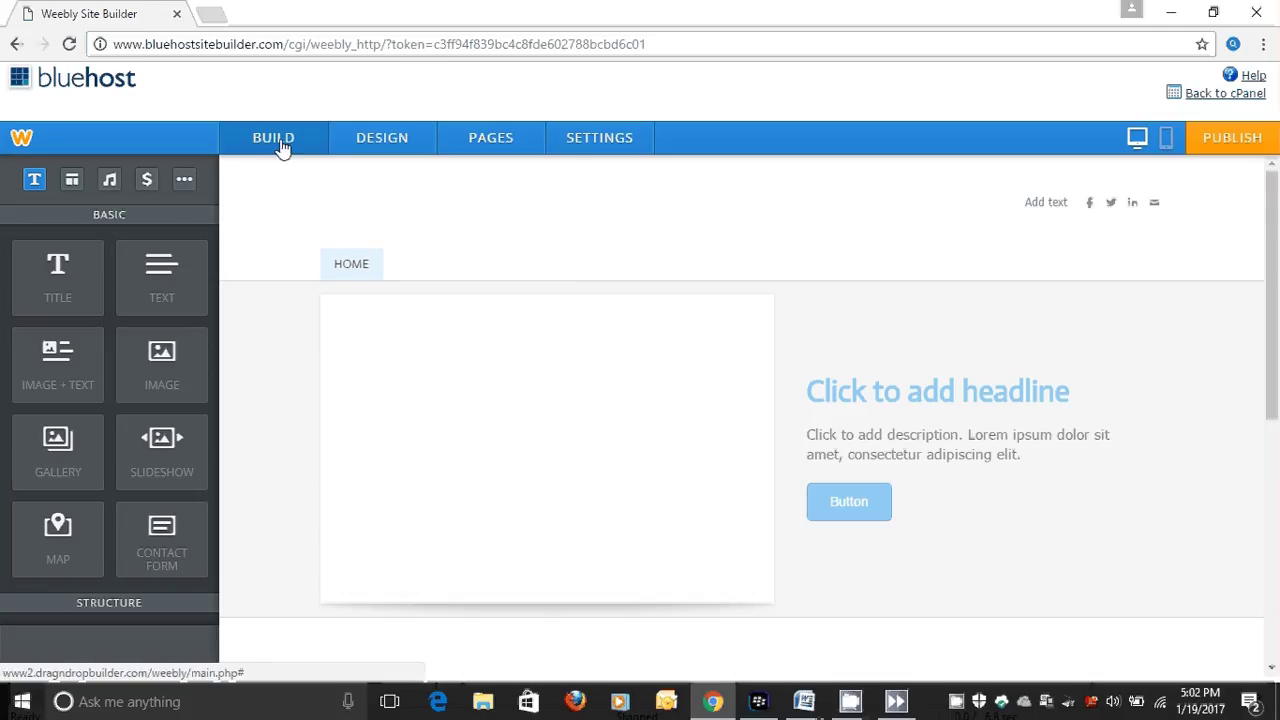
Try the dark grey and orange colour schemes, then return to the original light blue.
{"action": "left_click", "coordinate": [396, 146]}
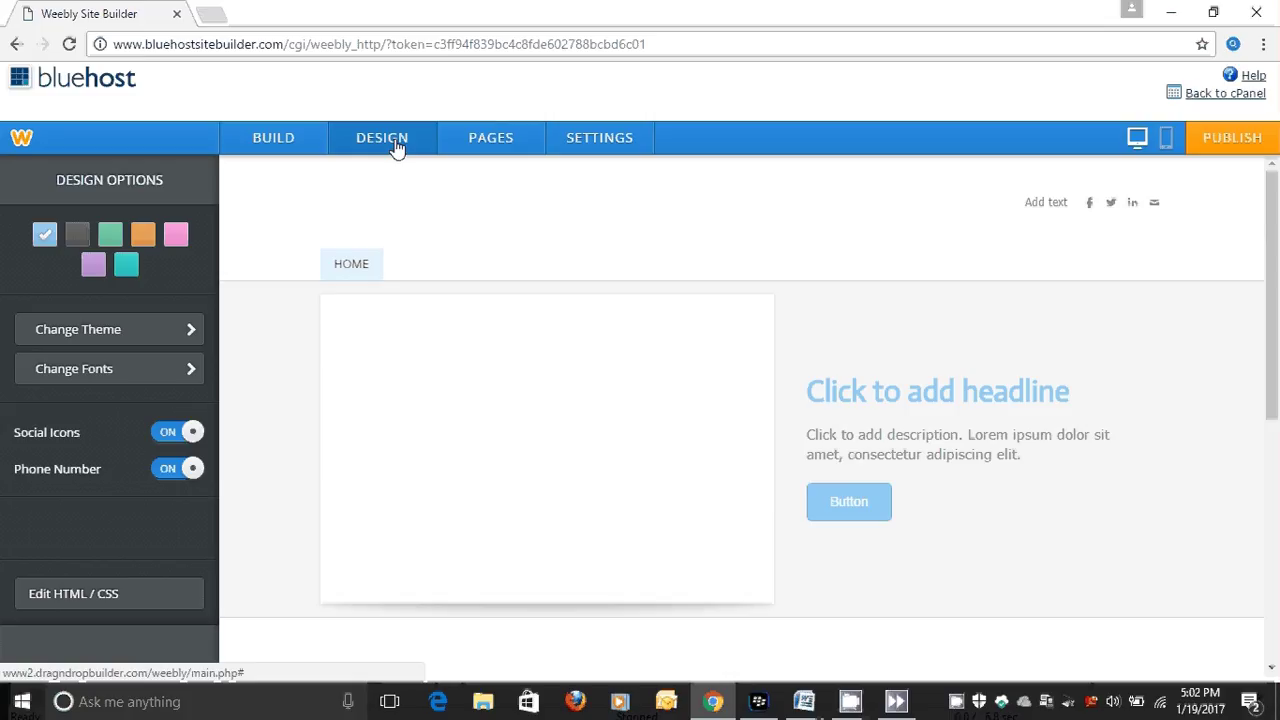
{"action": "left_click", "coordinate": [77, 238]}
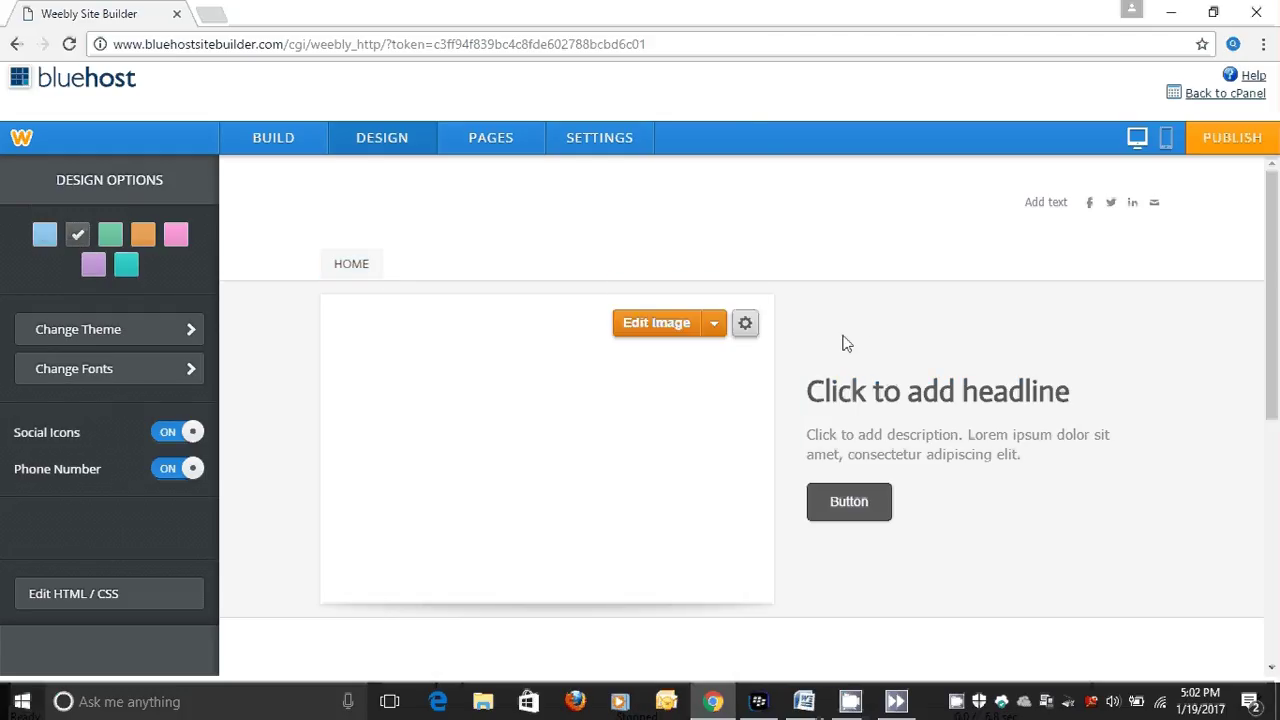
{"action": "left_click", "coordinate": [143, 238]}
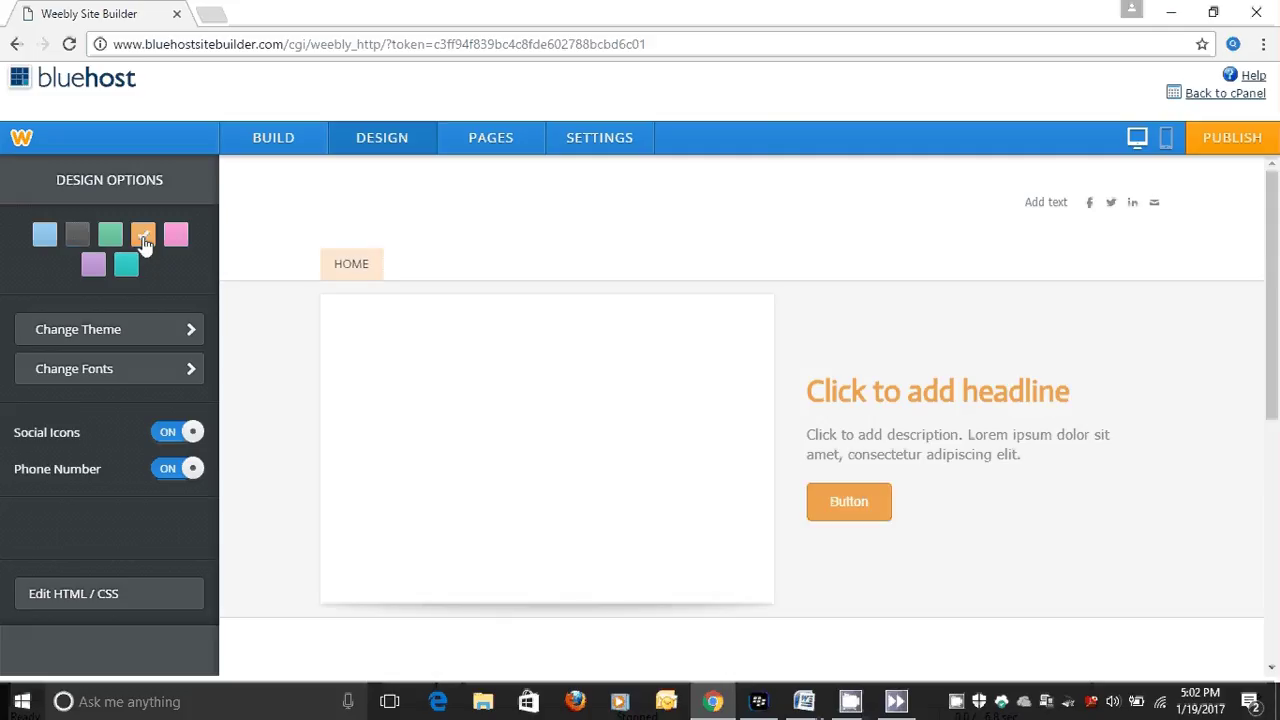
{"action": "left_click", "coordinate": [44, 237]}
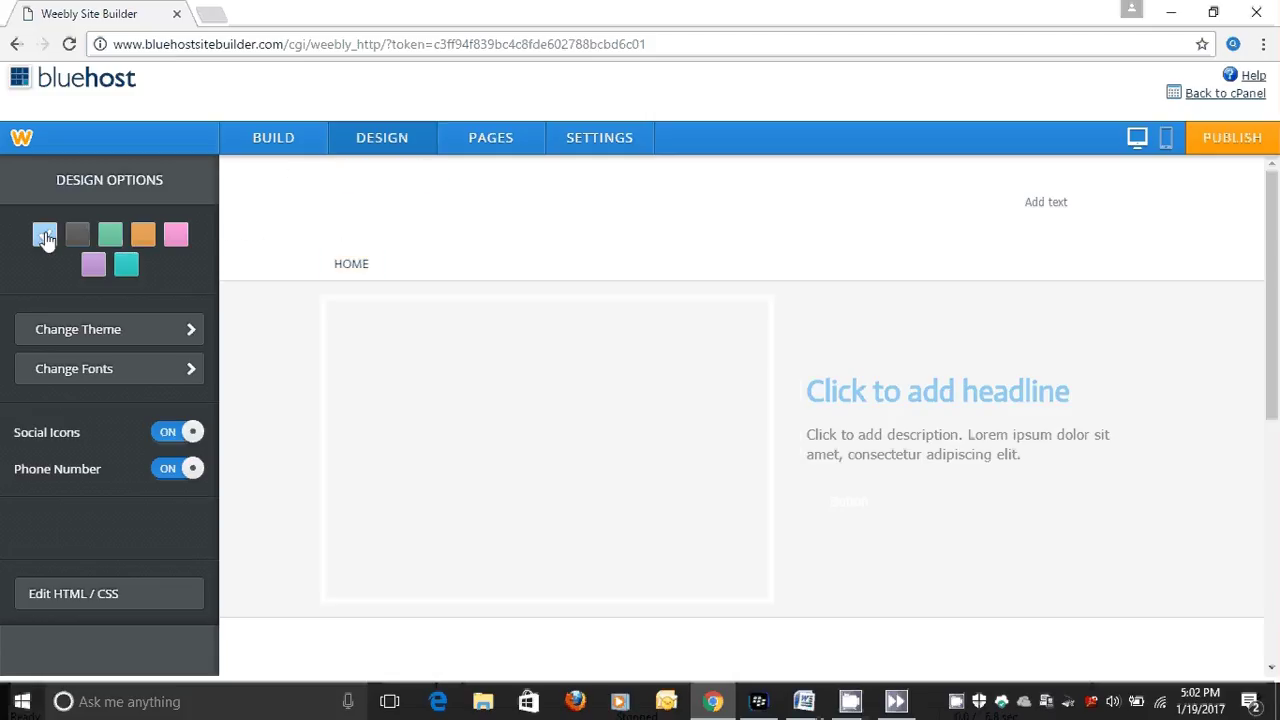
Browse the theme gallery without changing theme and bring up the Home page's settings.
{"action": "left_click", "coordinate": [193, 334]}
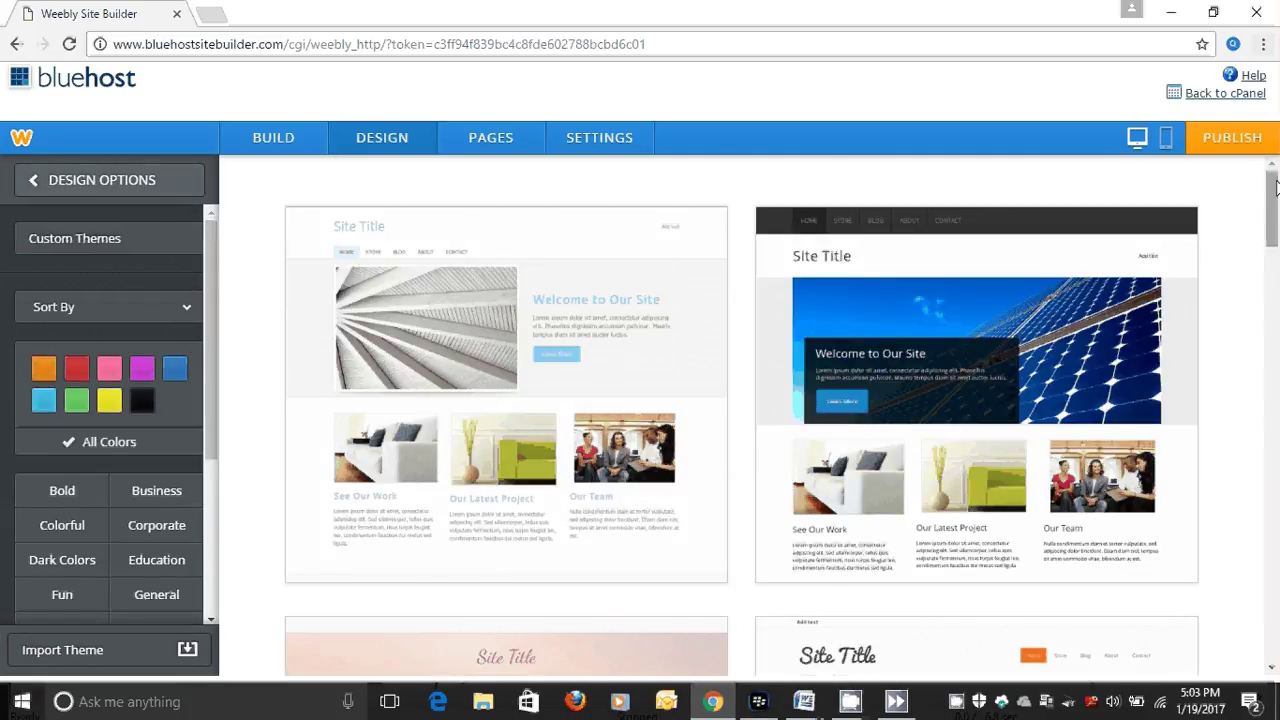
{"action": "mouse_move", "coordinate": [1275, 187]}
{"action": "left_mouse_down"}
{"action": "mouse_move", "coordinate": [1267, 356]}
{"action": "mouse_move", "coordinate": [1271, 205]}
{"action": "left_mouse_up"}
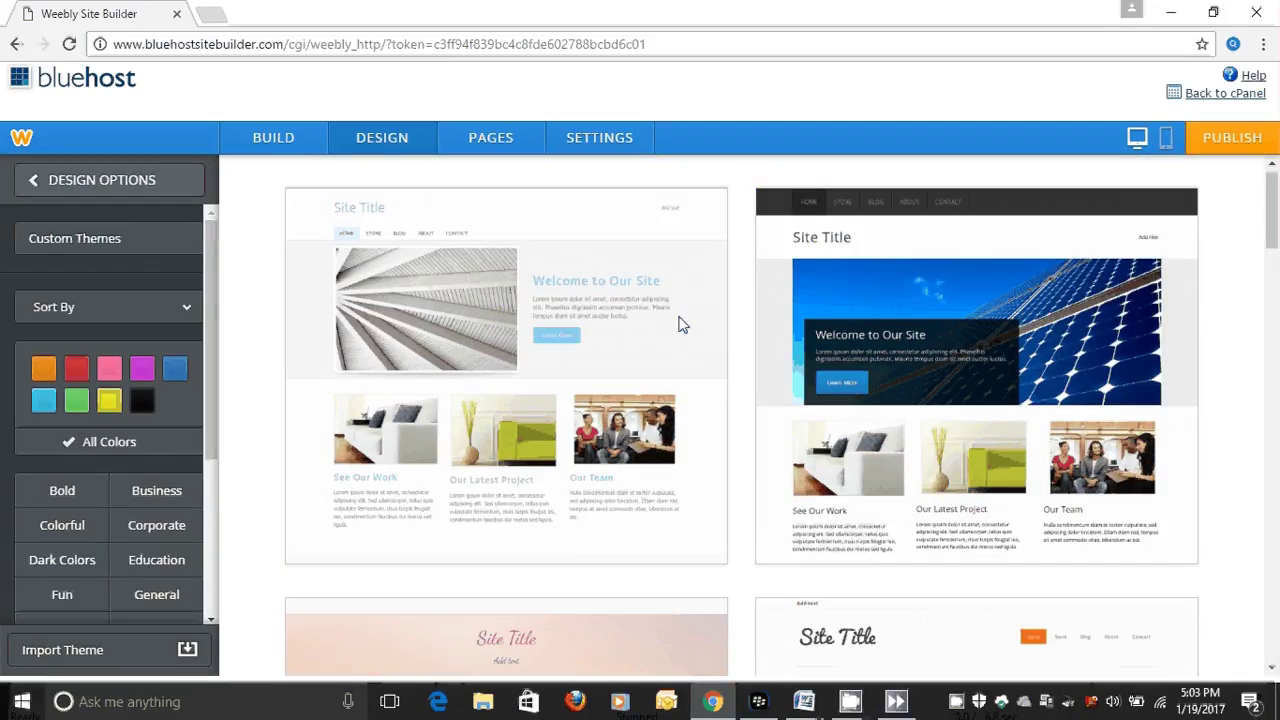
{"action": "left_click", "coordinate": [30, 190]}
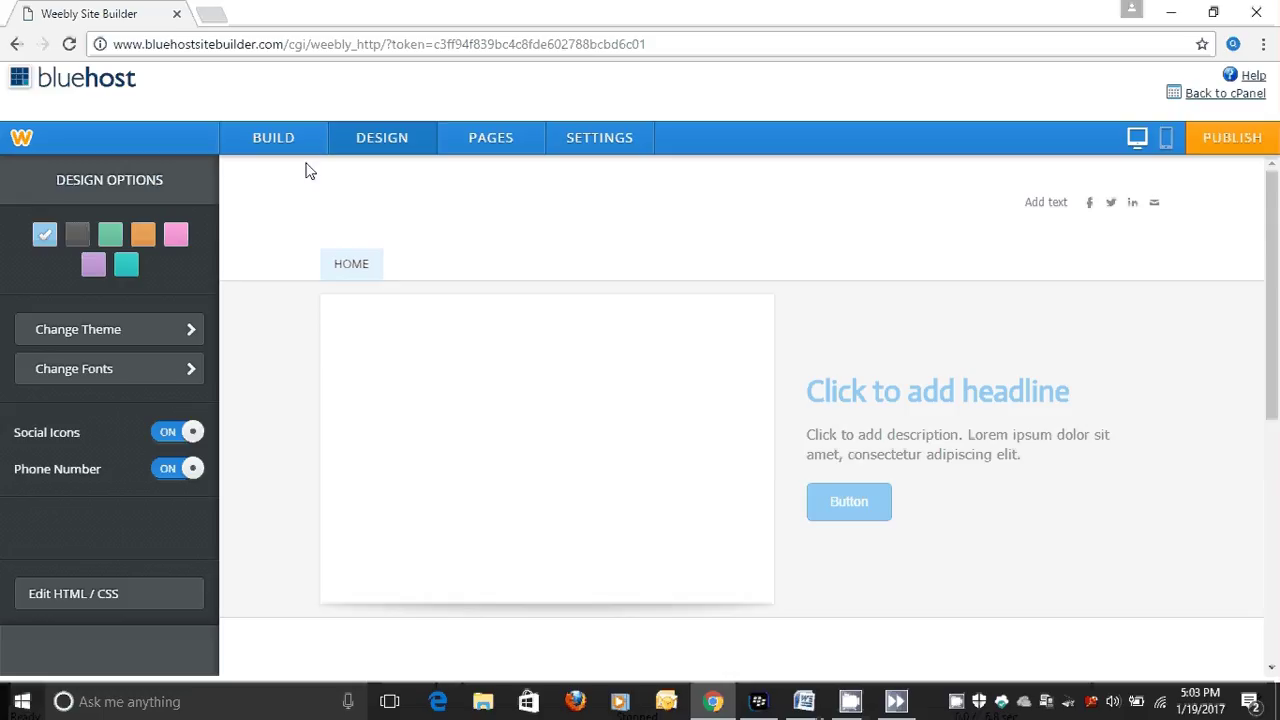
{"action": "left_click", "coordinate": [465, 148]}
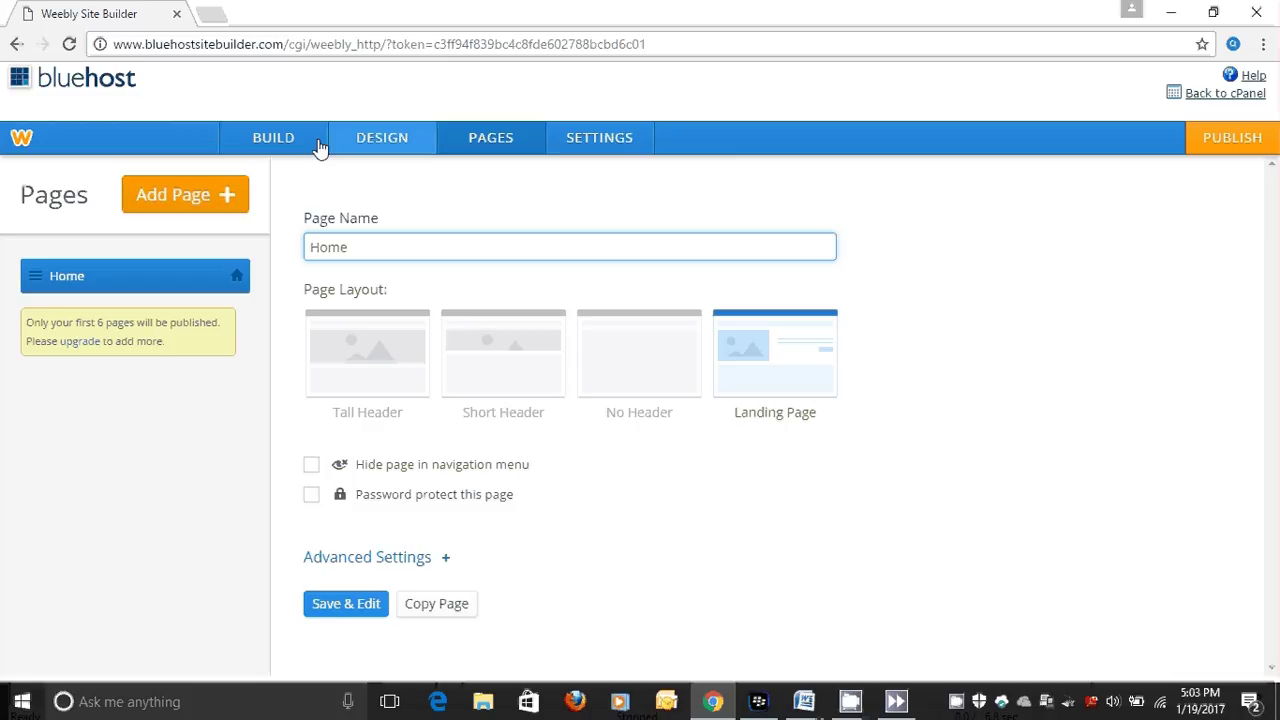
Check the site settings, then set the header to show the site title as text.
{"action": "left_click", "coordinate": [588, 149]}
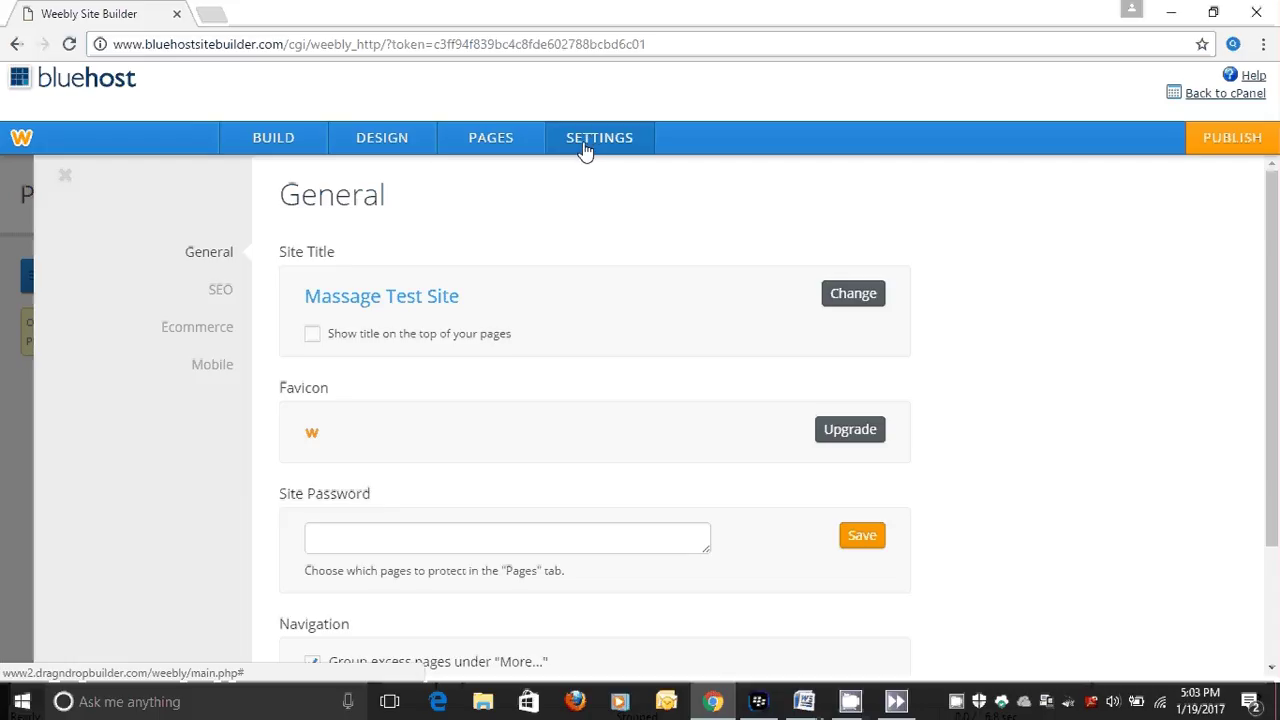
{"action": "left_click", "coordinate": [285, 148]}
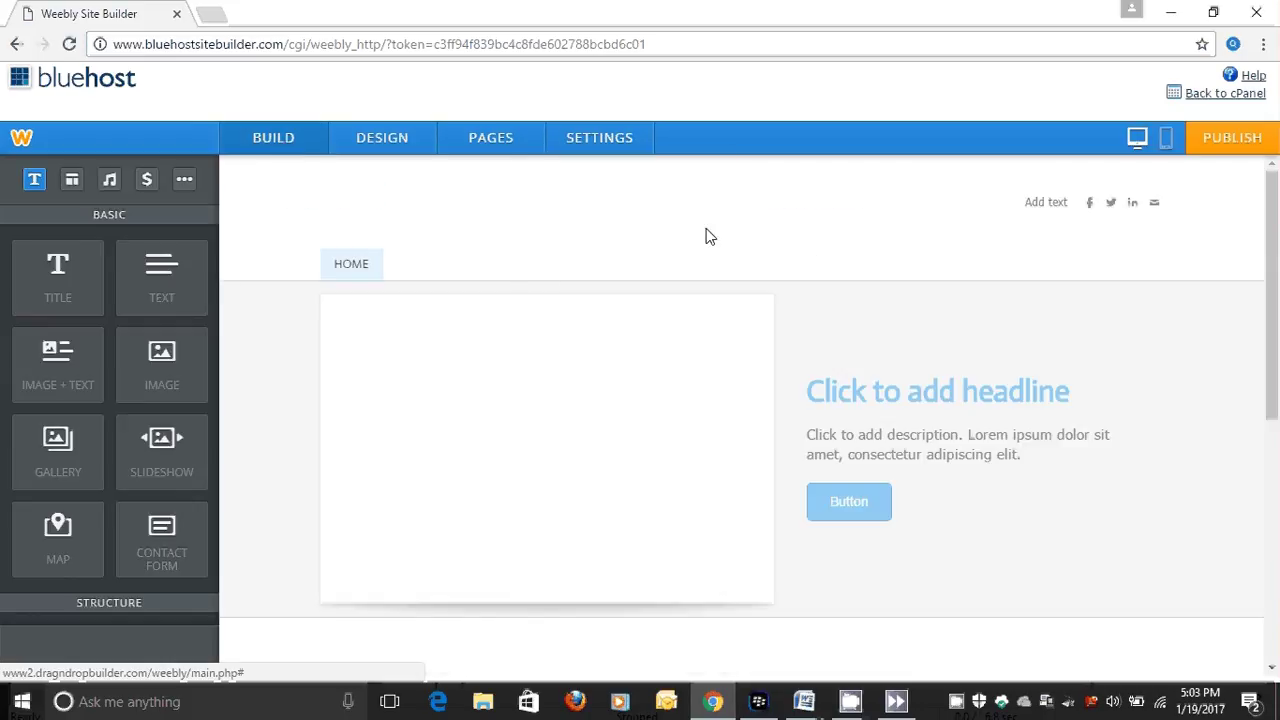
{"action": "left_click", "coordinate": [351, 214]}
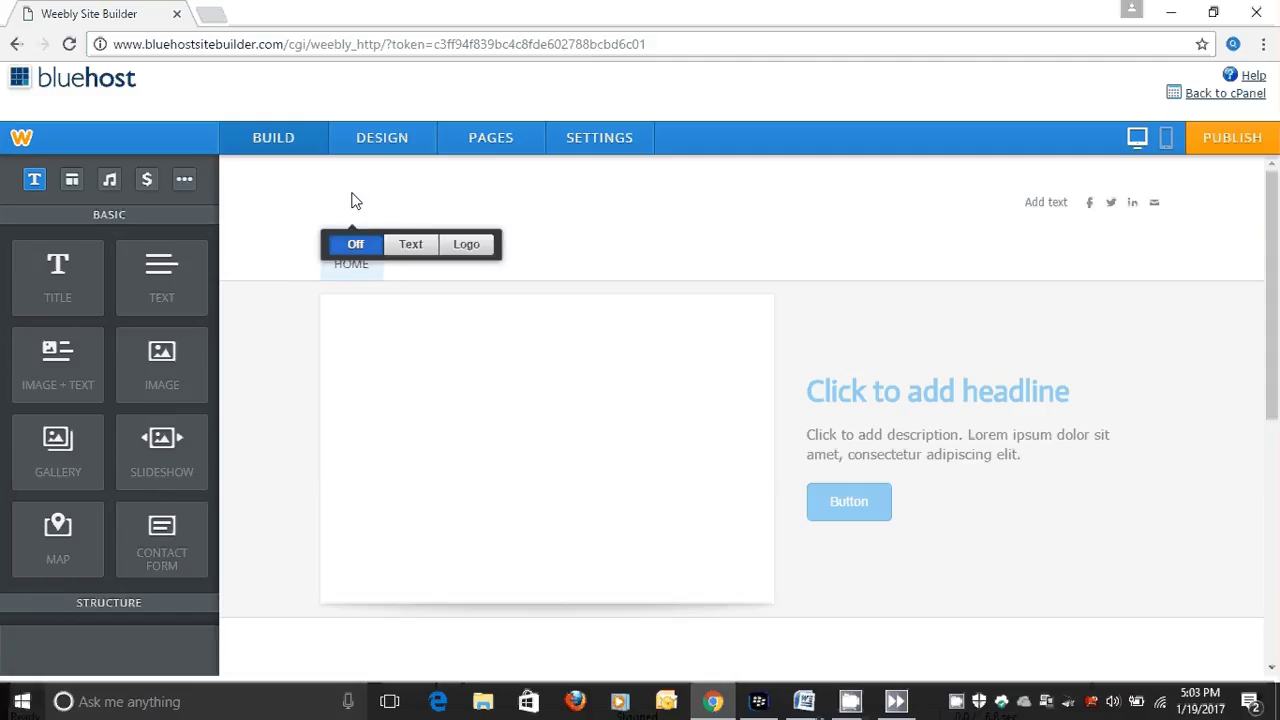
{"action": "left_click", "coordinate": [403, 248]}
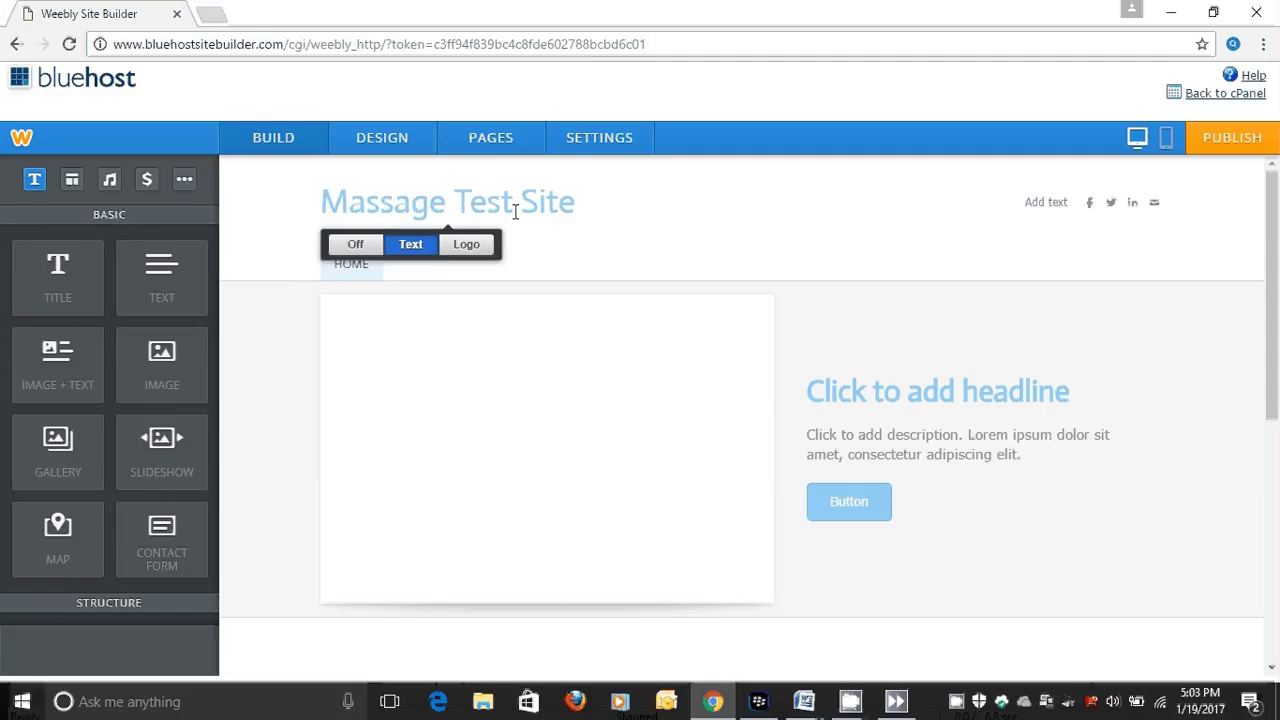
Retype the header site title as 'Massage Test Site'.
{"action": "left_click", "coordinate": [583, 203]}
{"action": "key", "text": "BackSpace"}
{"action": "key", "text": "BackSpace"}
{"action": "key", "text": "BackSpace"}
{"action": "key", "text": "BackSpace"}
{"action": "key", "text": "BackSpace"}
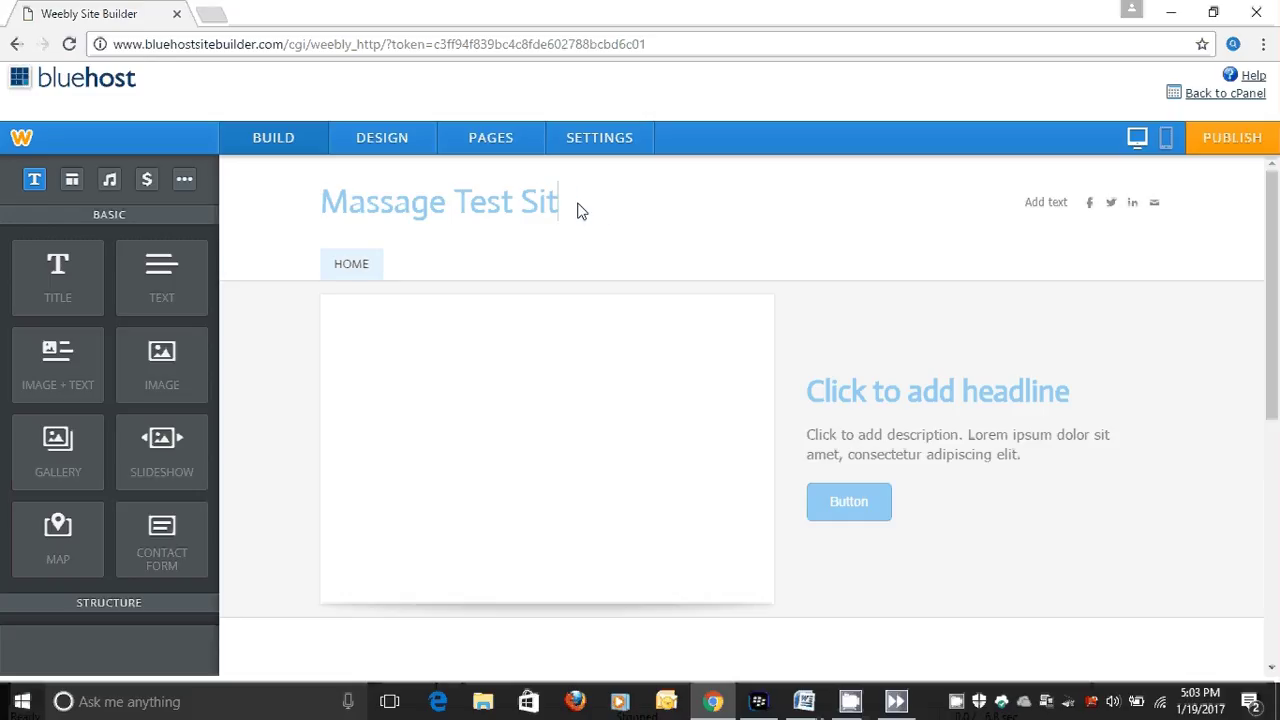
{"action": "key", "text": "BackSpace"}
{"action": "key", "text": "BackSpace"}
{"action": "key", "text": "BackSpace"}
{"action": "key", "text": "BackSpace"}
{"action": "key", "text": "BackSpace"}
{"action": "key", "text": "BackSpace"}
{"action": "key", "text": "BackSpace"}
{"action": "key", "text": "BackSpace"}
{"action": "key", "text": "BackSpace"}
{"action": "key", "text": "BackSpace"}
{"action": "key", "text": "BackSpace"}
{"action": "key", "text": "BackSpace"}
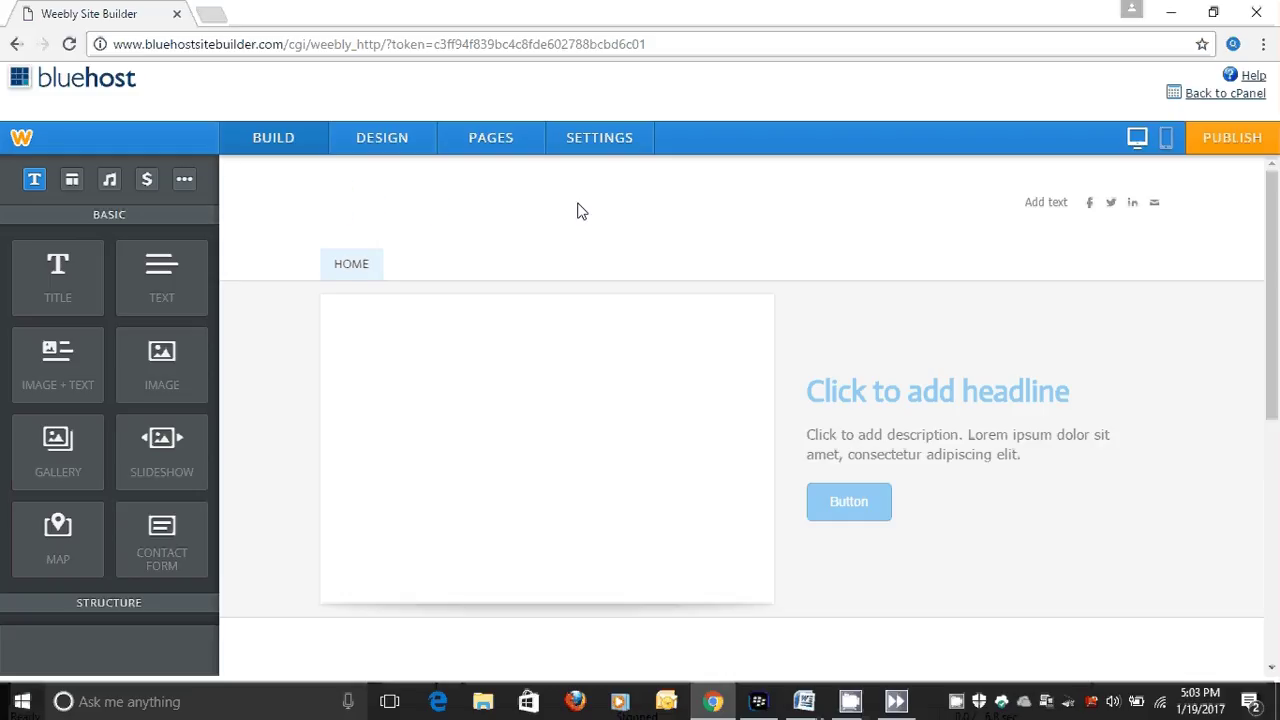
{"action": "type", "text": "M"}
{"action": "type", "text": "a"}
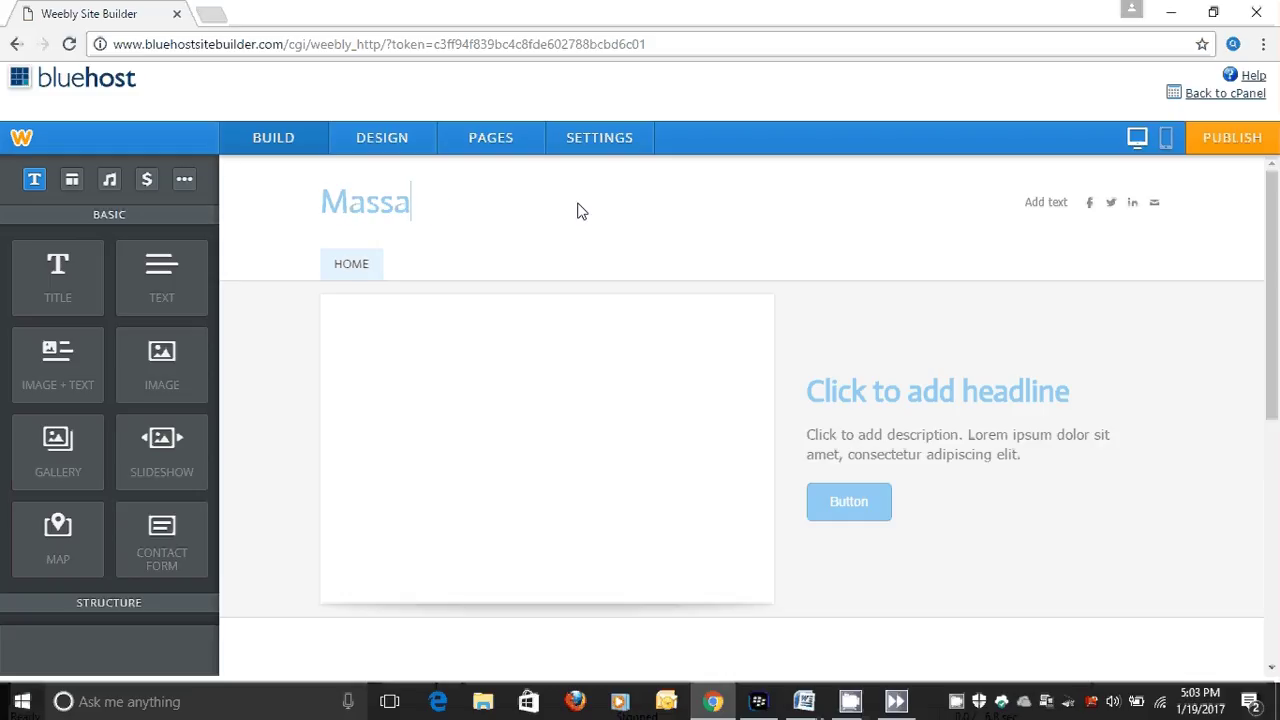
{"action": "type", "text": "ge TEs"}
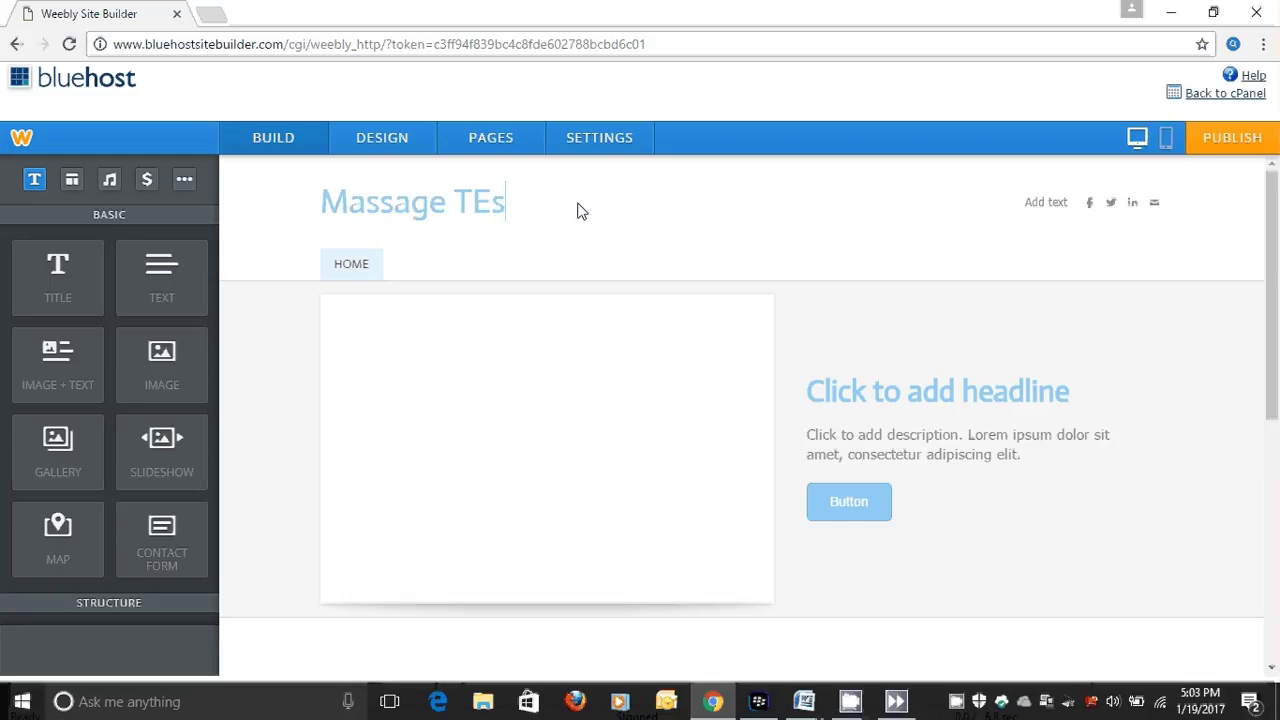
{"action": "key", "text": "BackSpace"}
{"action": "key", "text": "BackSpace"}
{"action": "type", "text": "est Site"}
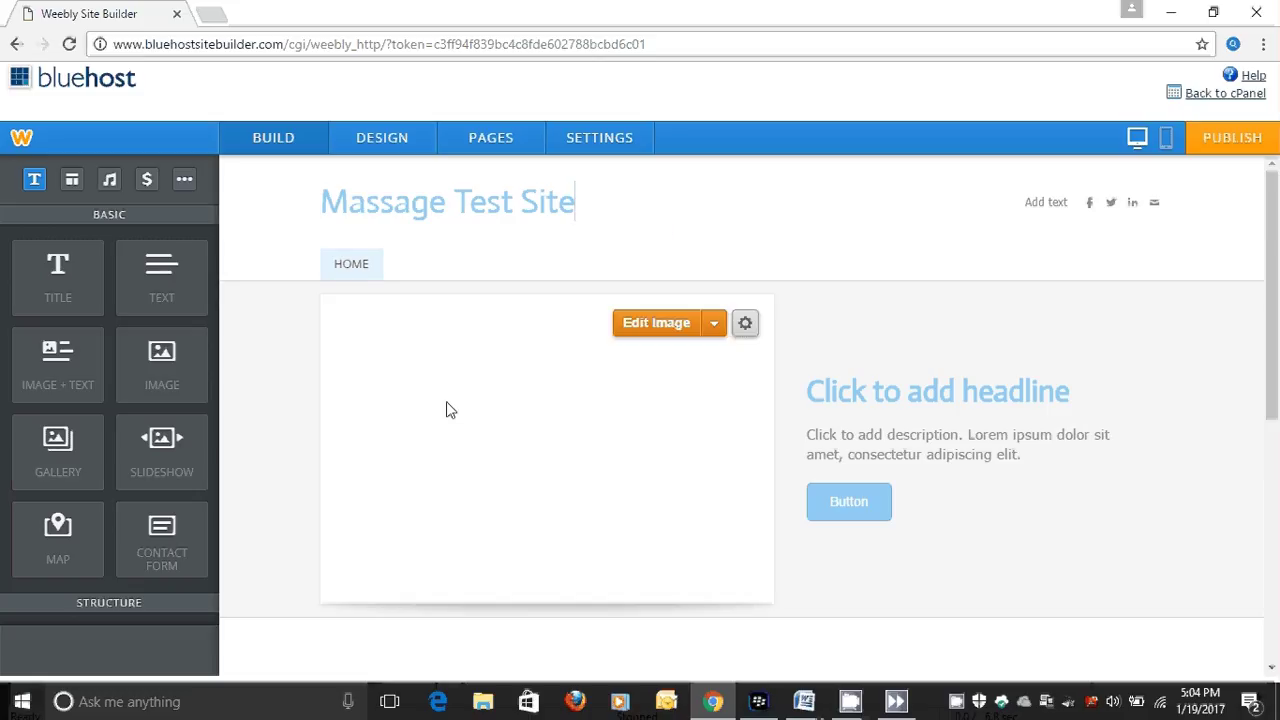
{"action": "left_click", "coordinate": [478, 392]}
Upload 'New Therapists Picture' from the computer as the Home banner image and save.
{"action": "left_click", "coordinate": [714, 328]}
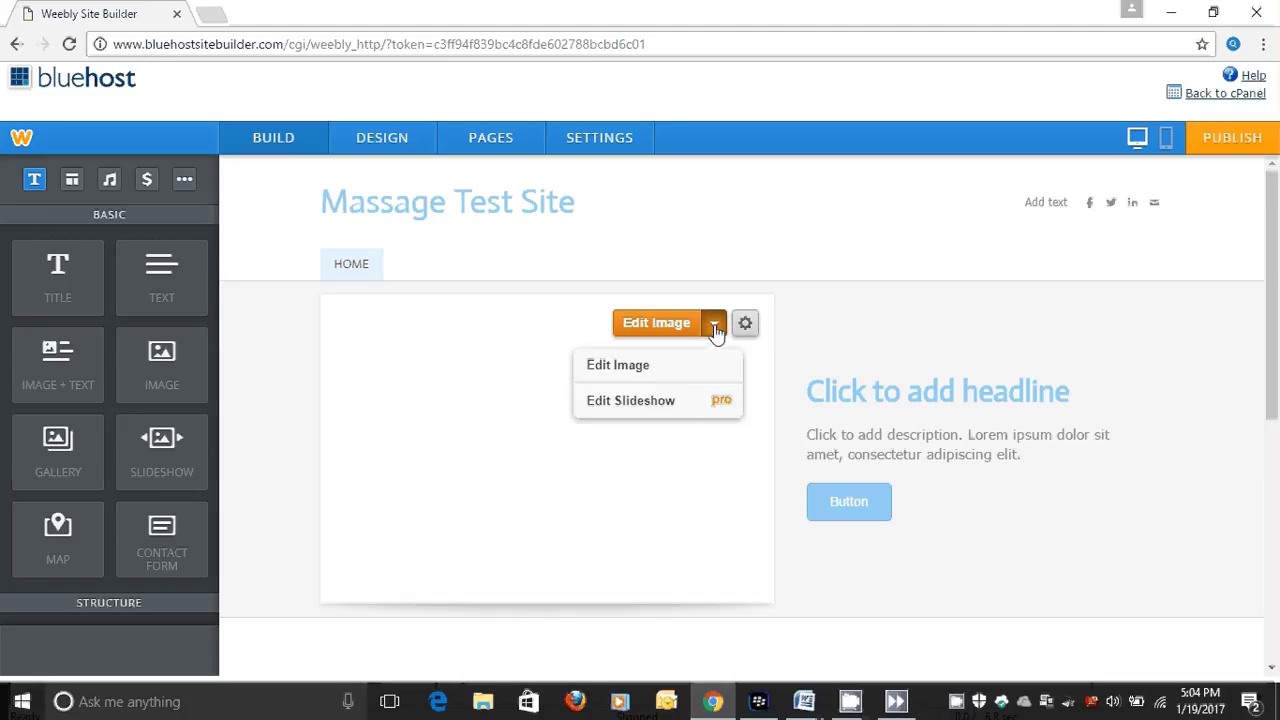
{"action": "left_click", "coordinate": [637, 367]}
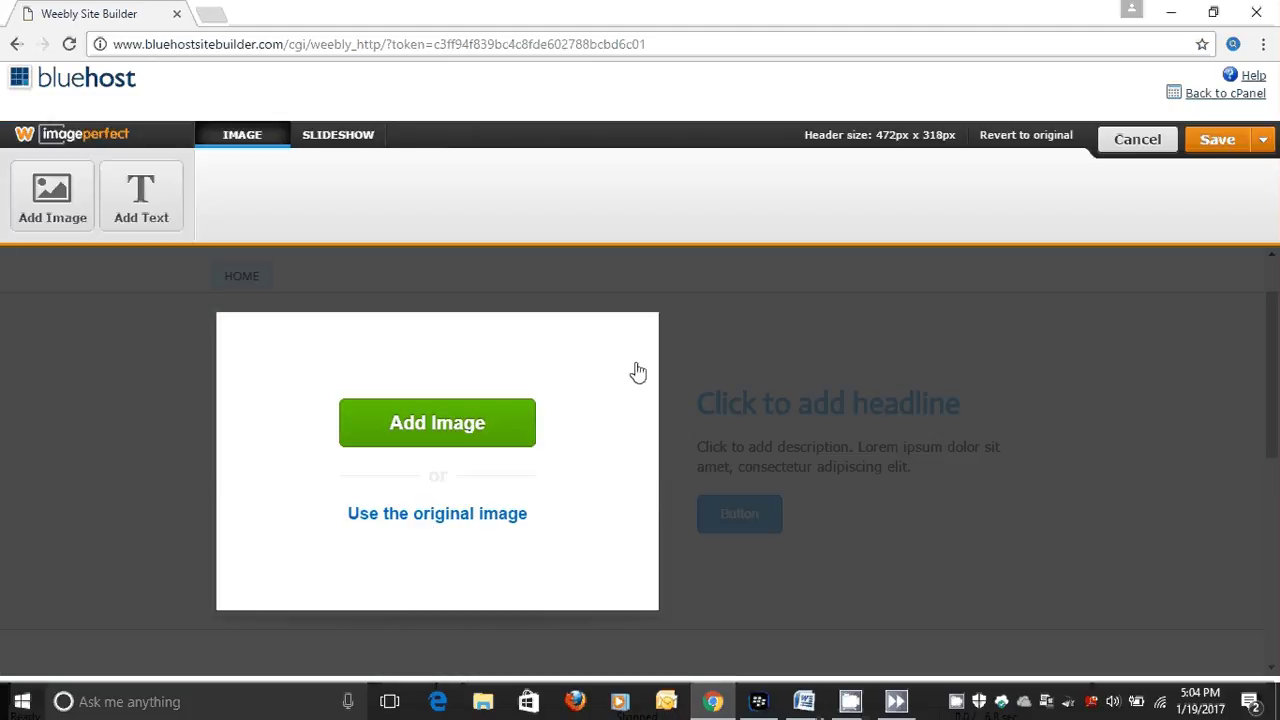
{"action": "left_click", "coordinate": [492, 428]}
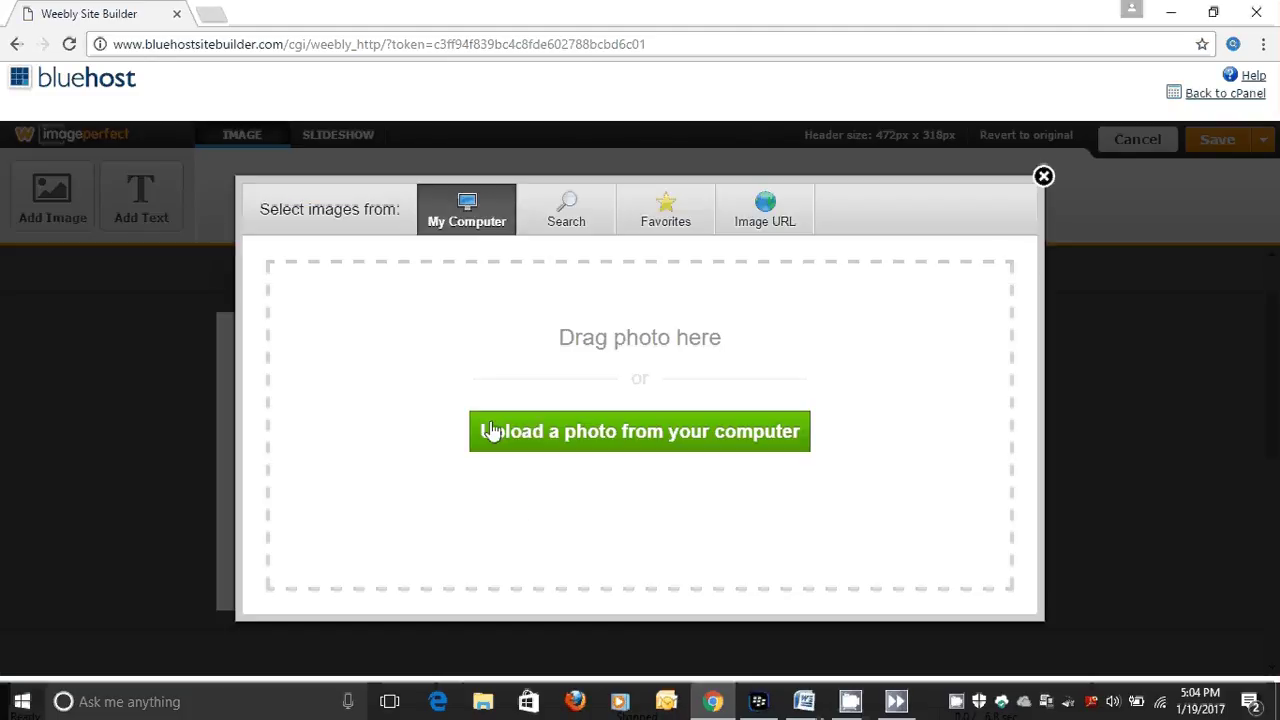
{"action": "left_click", "coordinate": [590, 443]}
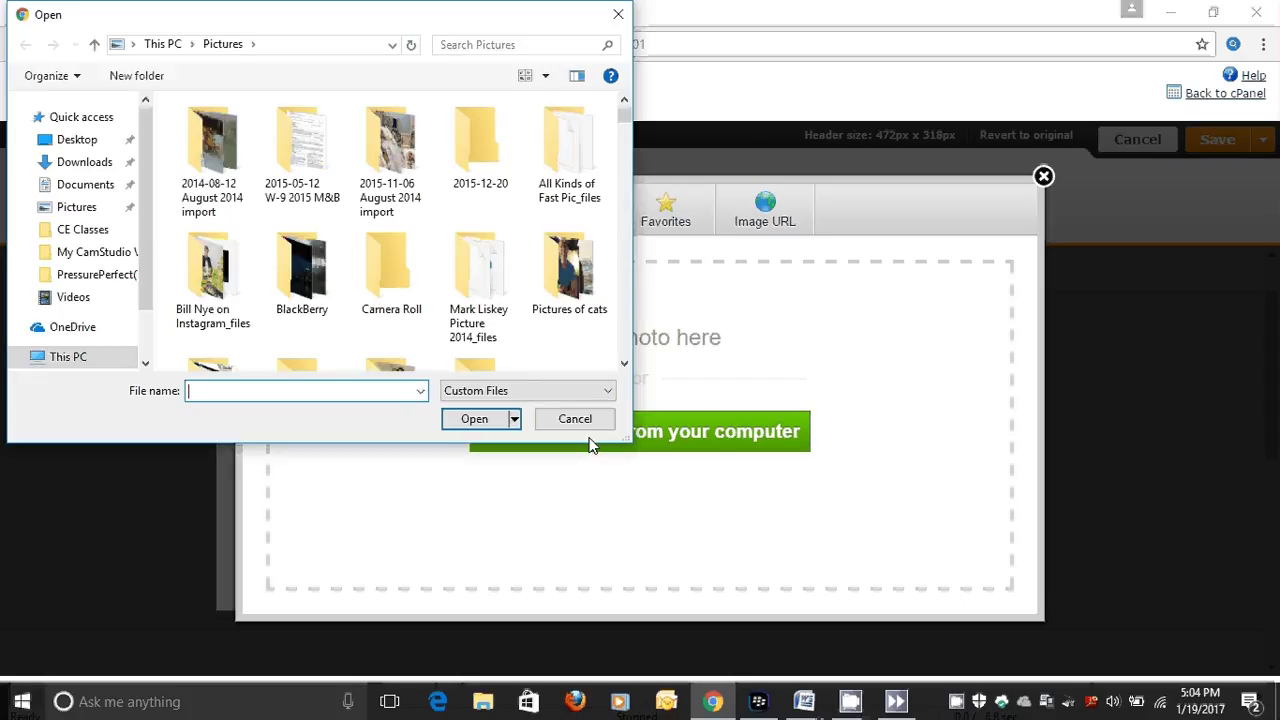
{"action": "left_click_drag", "start_coordinate": [623, 114], "coordinate": [626, 259]}
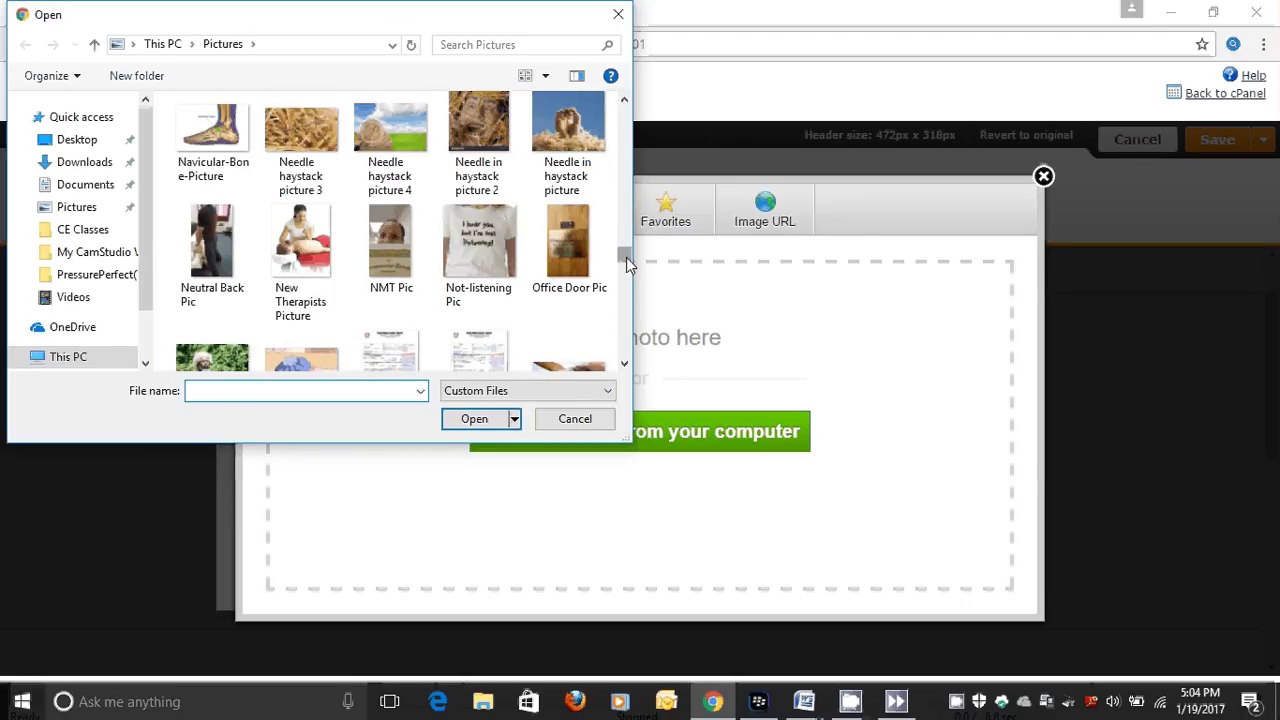
{"action": "left_click", "coordinate": [330, 245]}
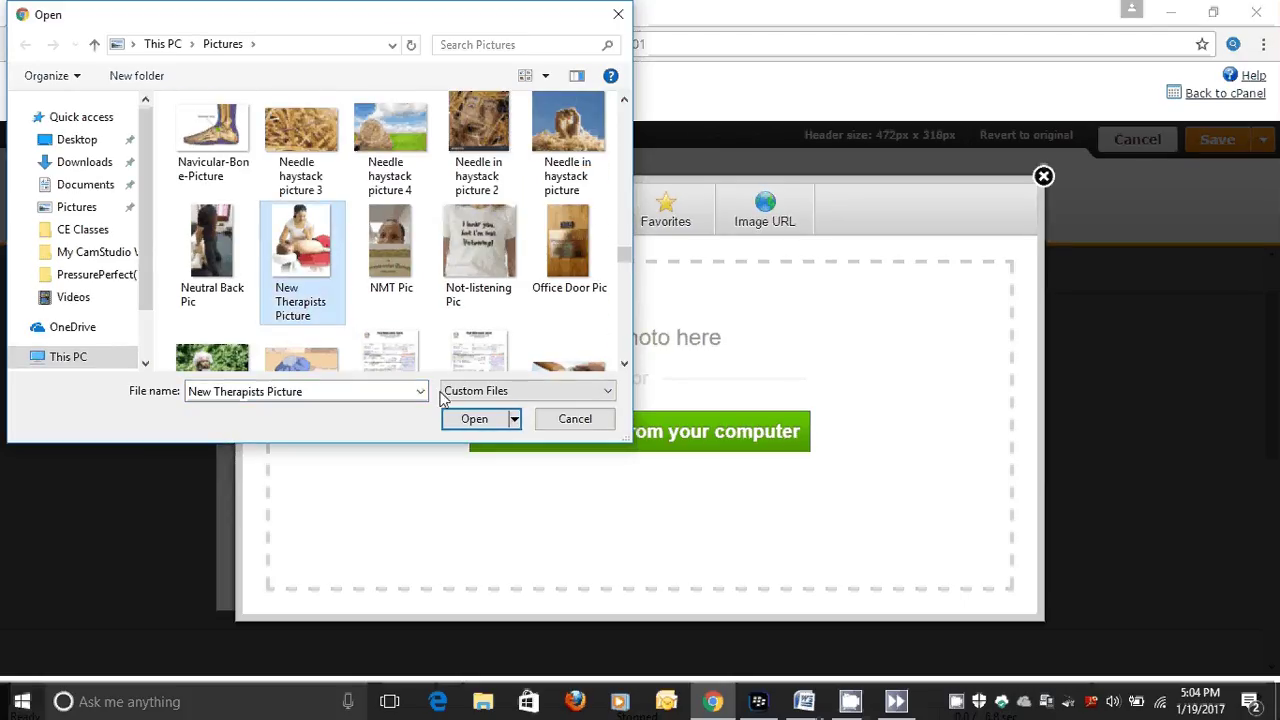
{"action": "left_click", "coordinate": [460, 419]}
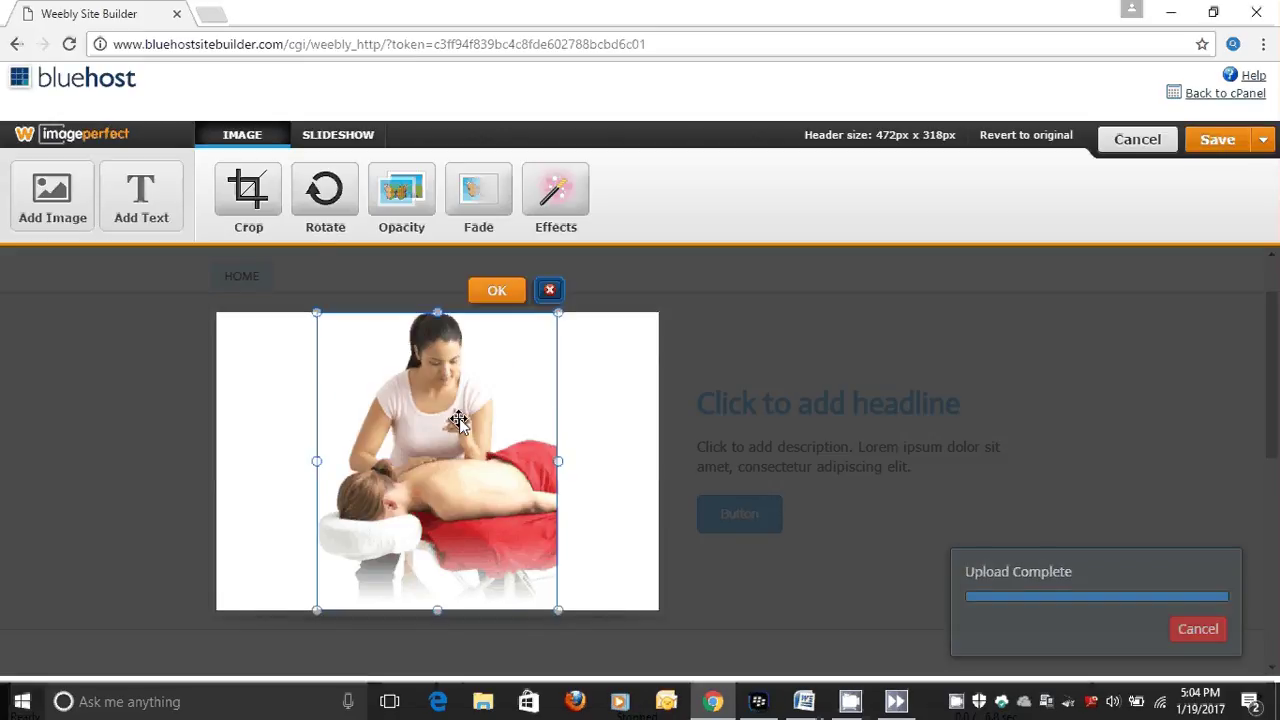
{"action": "left_click", "coordinate": [489, 305]}
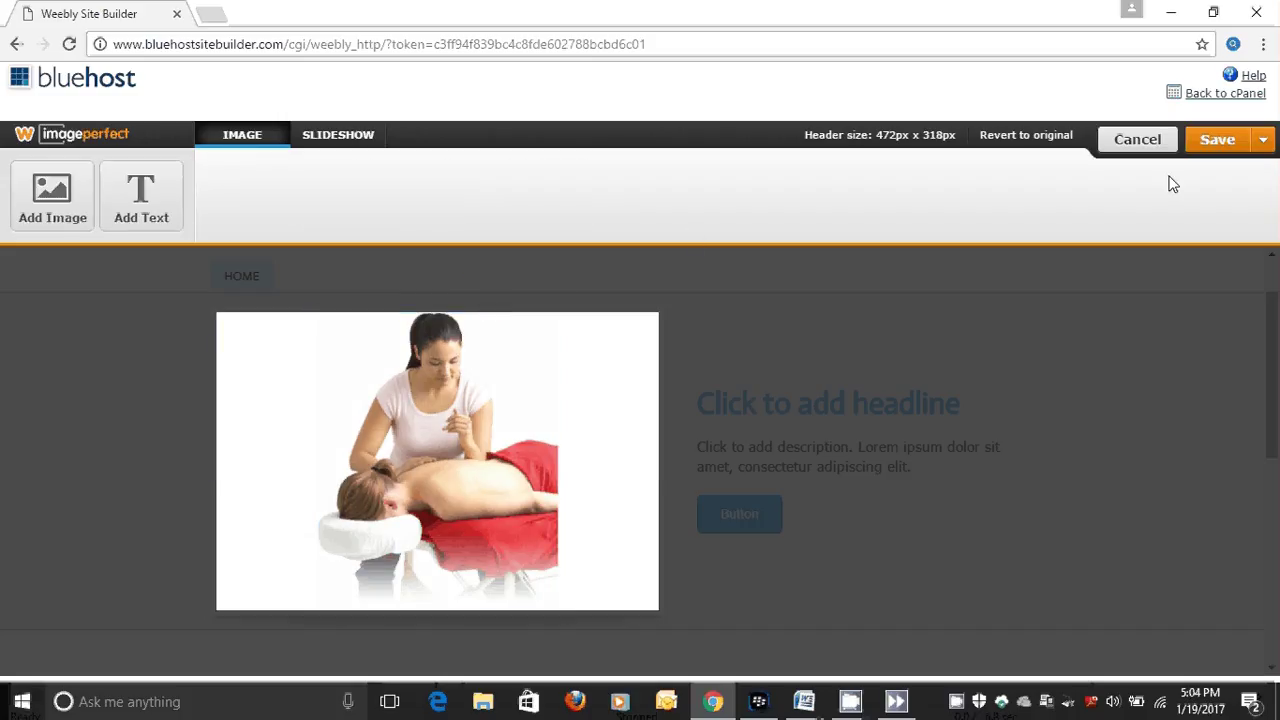
{"action": "left_click", "coordinate": [1214, 150]}
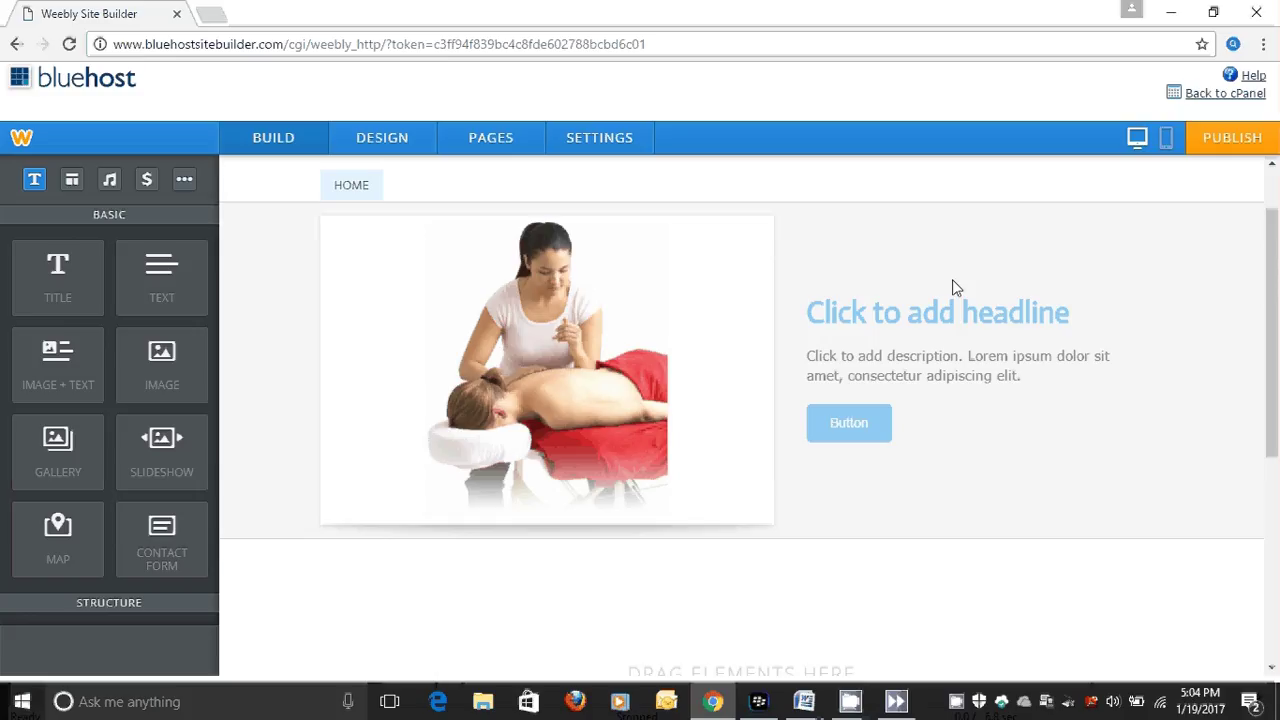
Change the banner headline to '$10 off intro massage'.
{"action": "mouse_move", "coordinate": [644, 321]}
{"action": "left_click", "coordinate": [1071, 313]}
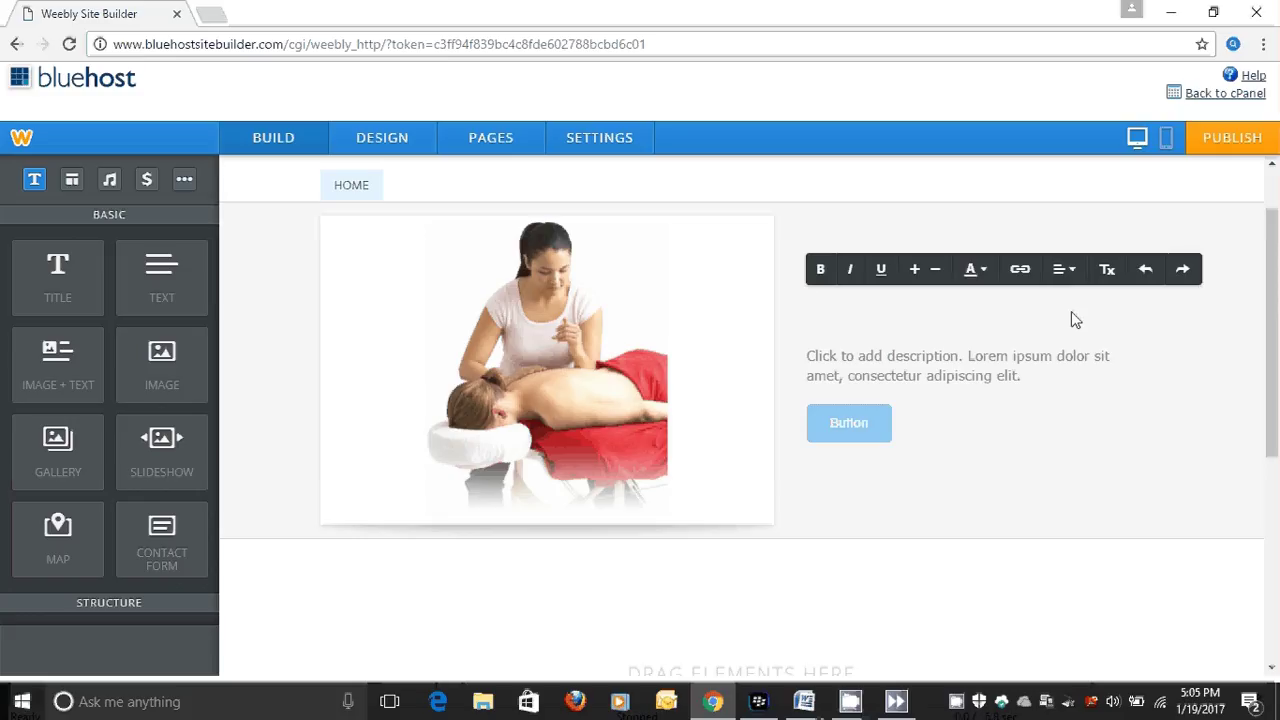
{"action": "type", "text": "$10 off intr"}
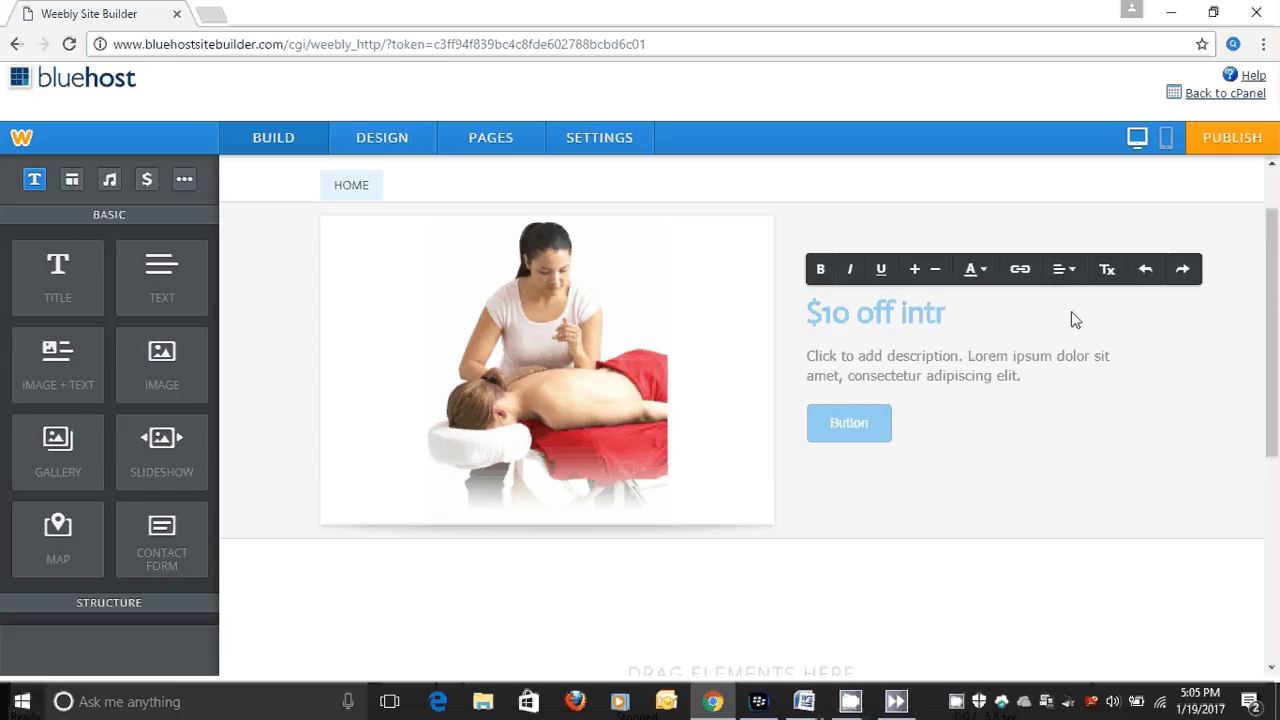
{"action": "type", "text": "o massage"}
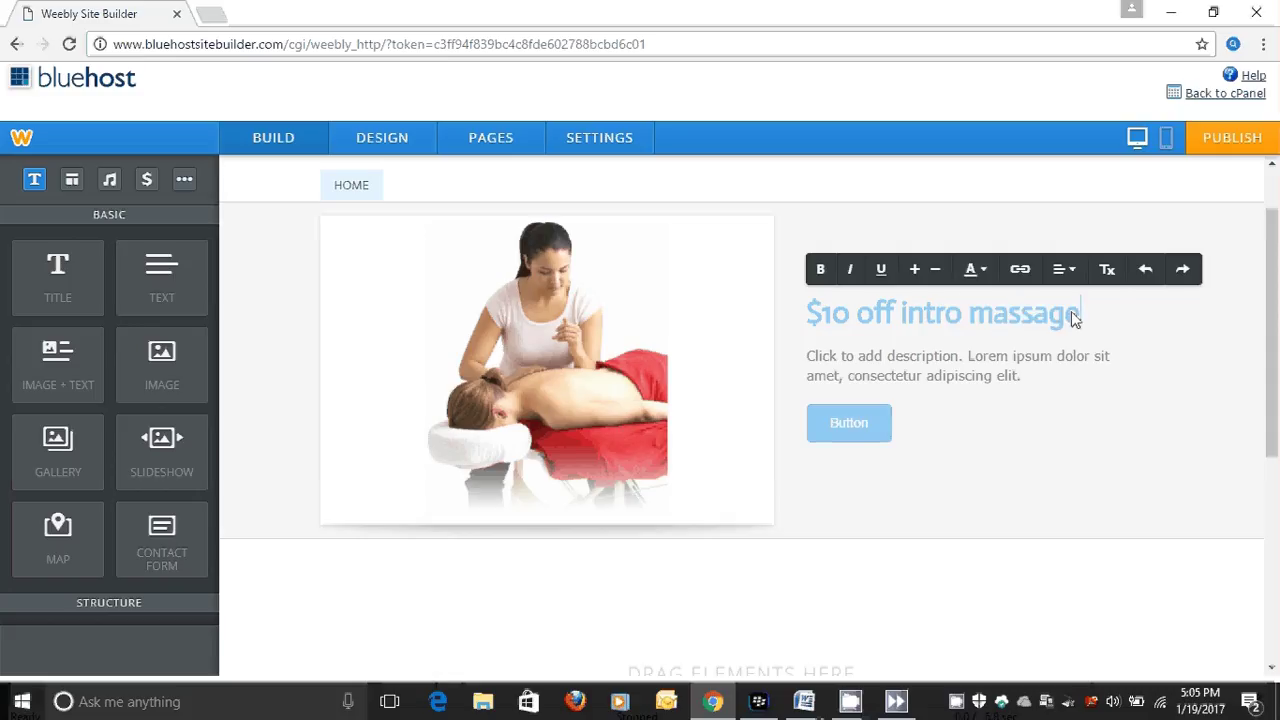
Replace the banner description placeholder with the business phone number.
{"action": "left_click", "coordinate": [1030, 373]}
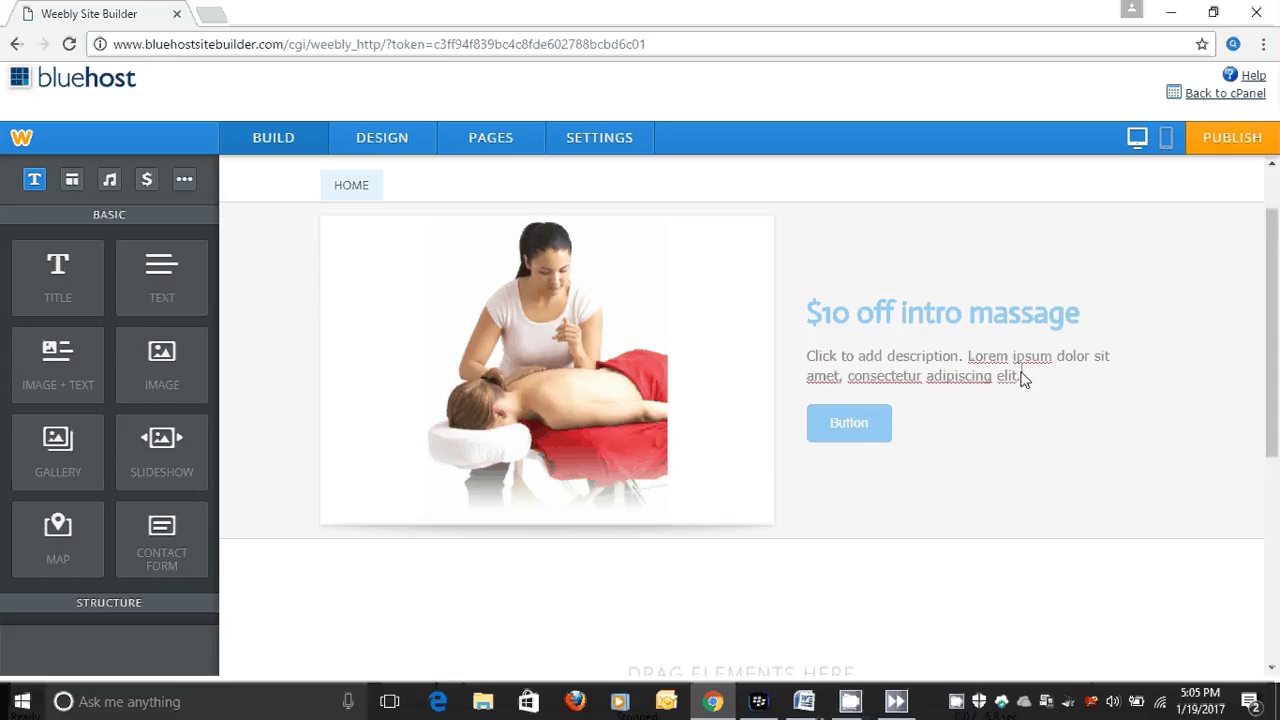
{"action": "left_click", "coordinate": [1019, 380]}
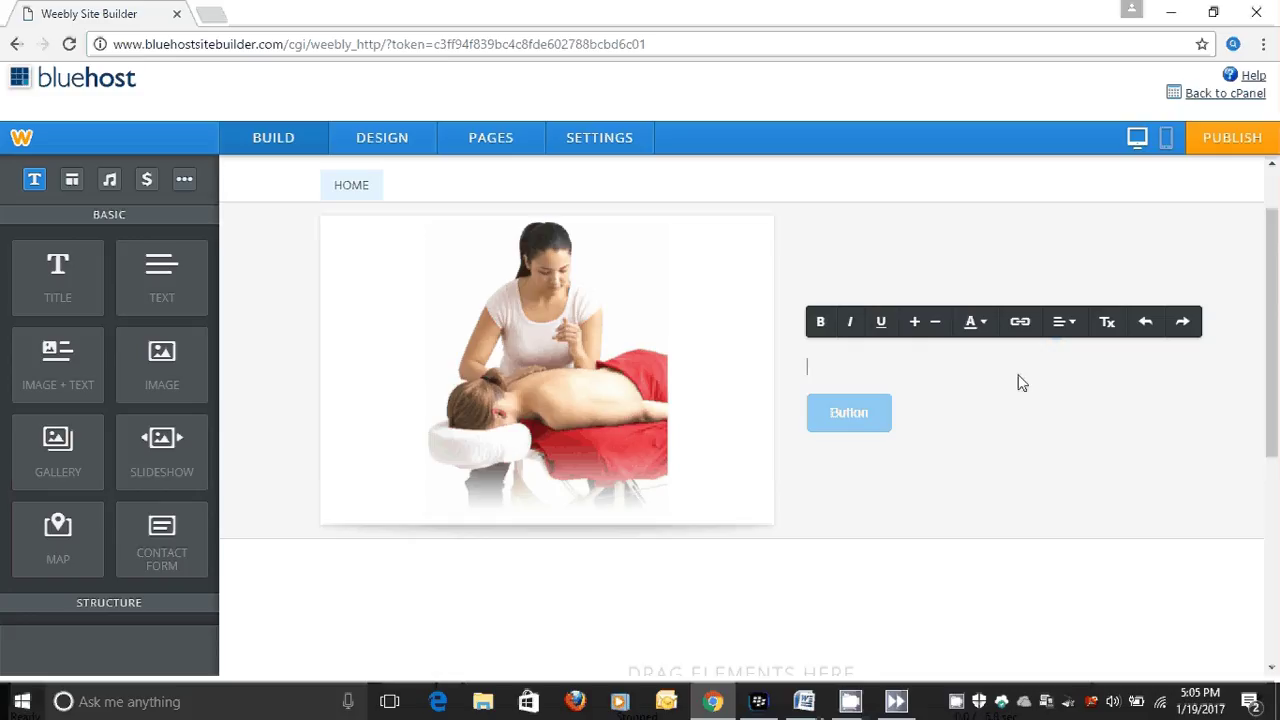
Relabel the banner button 'Email to Schedule'.
{"action": "left_click", "coordinate": [879, 420]}
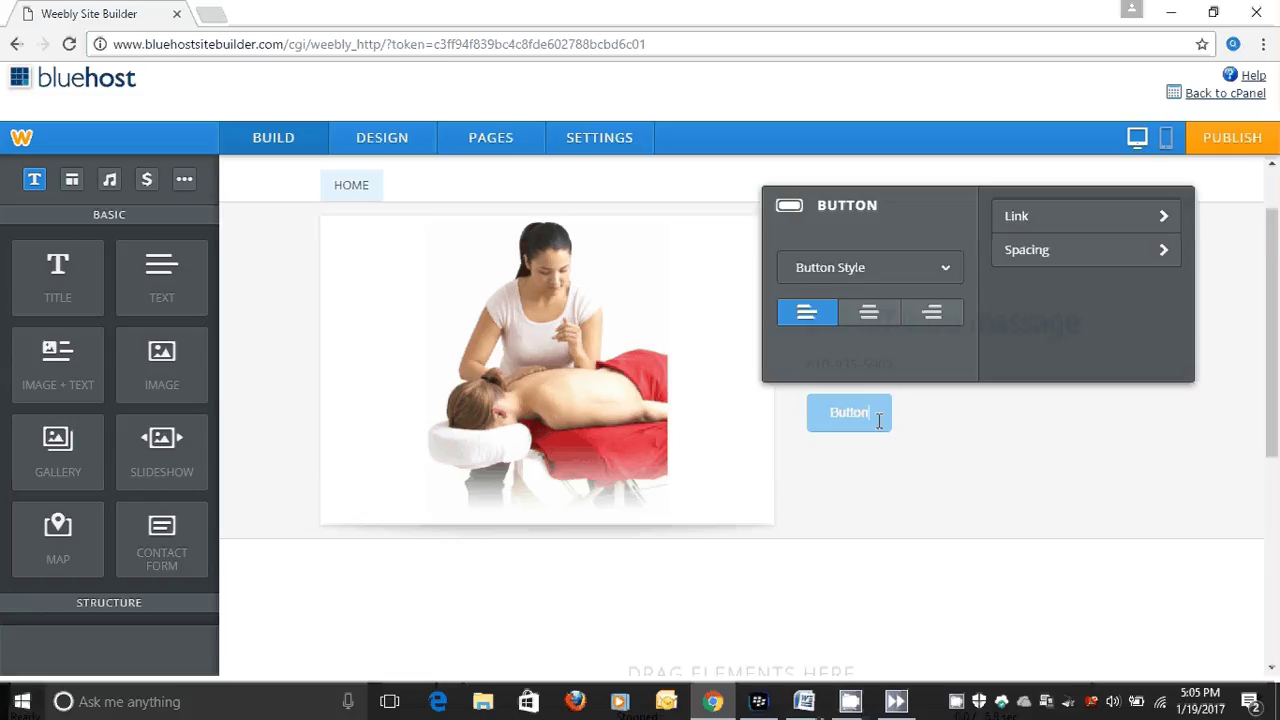
{"action": "key", "text": "BackSpace"}
{"action": "key", "text": "BackSpace"}
{"action": "key", "text": "BackSpace"}
{"action": "key", "text": "BackSpace"}
{"action": "key", "text": "BackSpace"}
{"action": "key", "text": "BackSpace"}
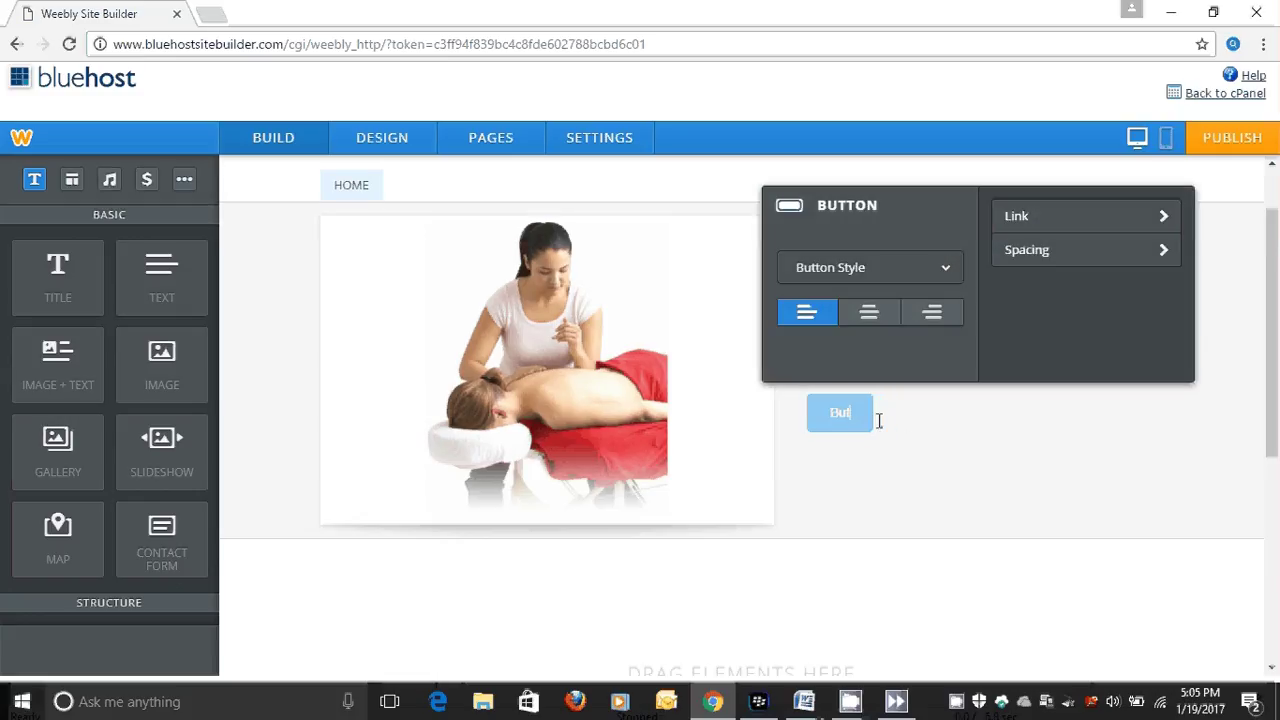
{"action": "type", "text": "Email to Schedule"}
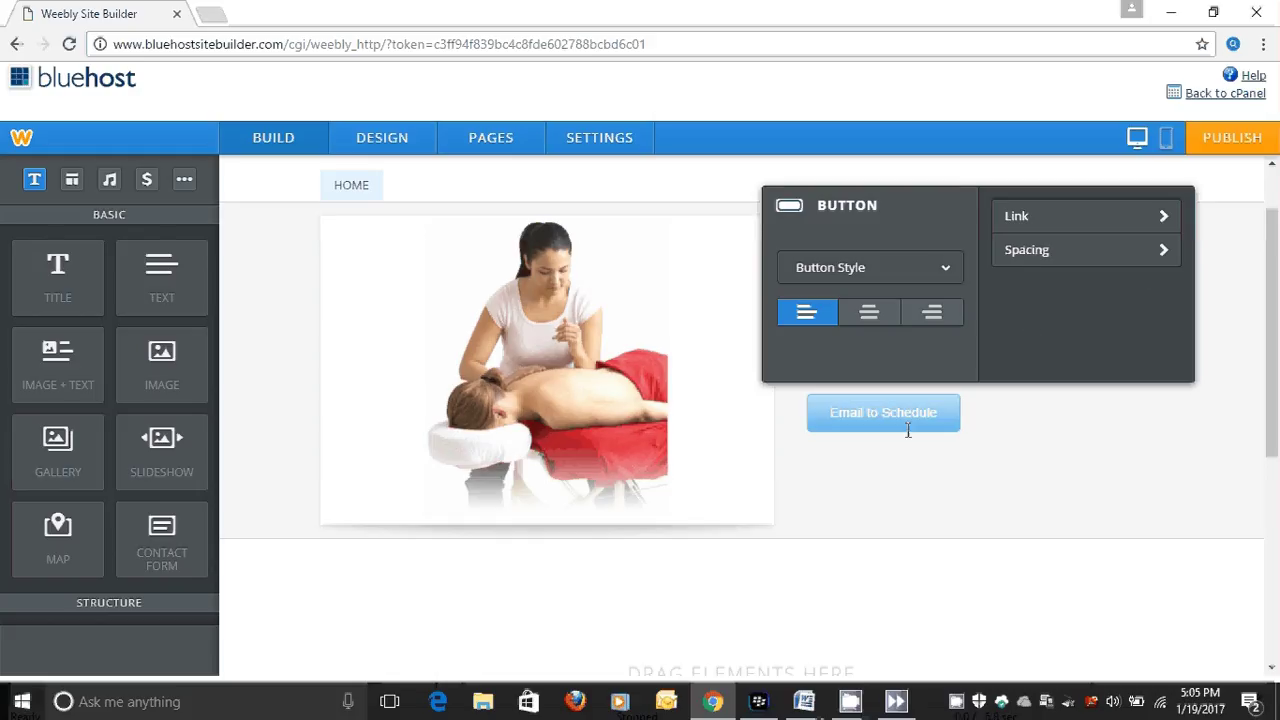
Link the button to an e-mail address and save the link.
{"action": "left_click", "coordinate": [1165, 220]}
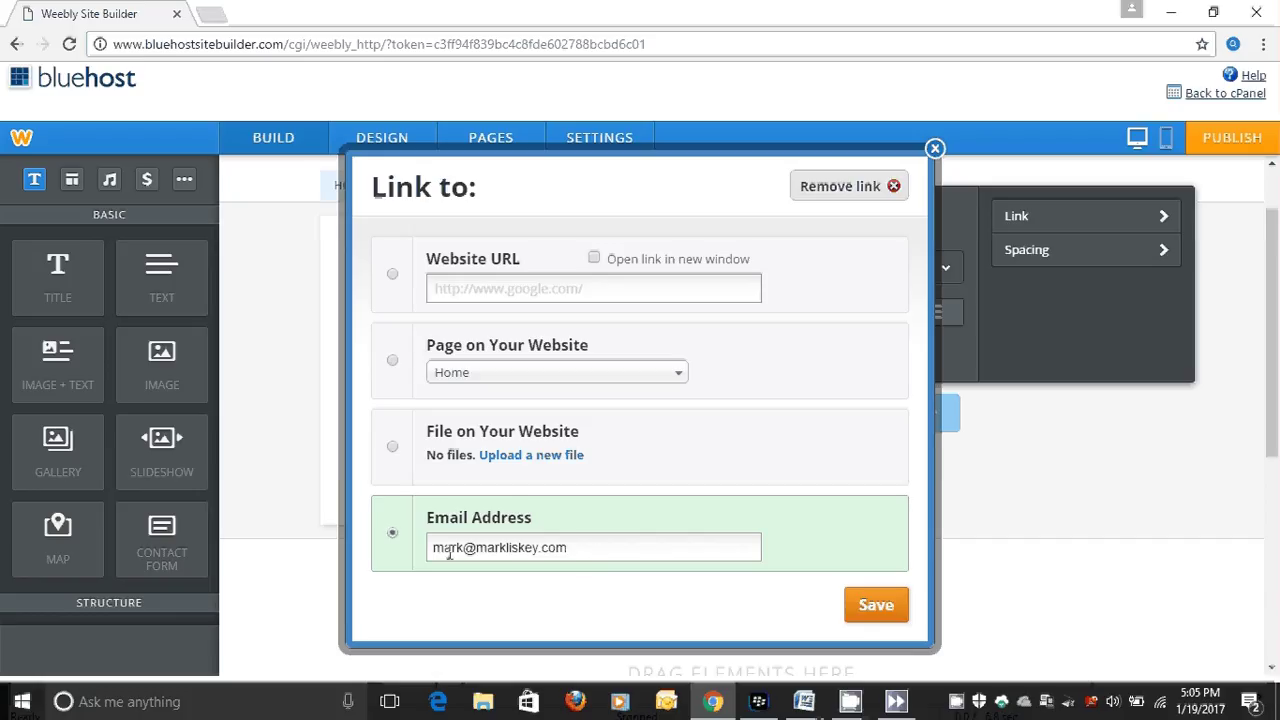
{"action": "left_click", "coordinate": [569, 549]}
{"action": "left_click", "coordinate": [876, 607]}
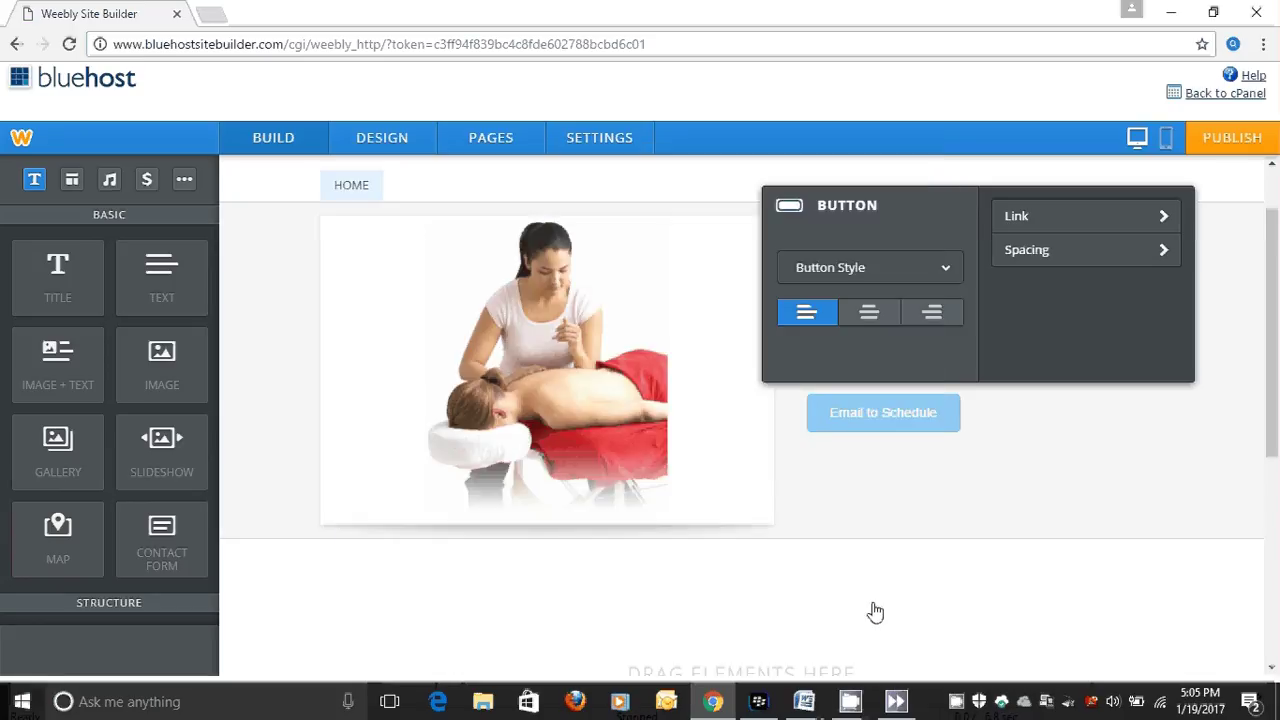
{"action": "left_click", "coordinate": [1015, 481]}
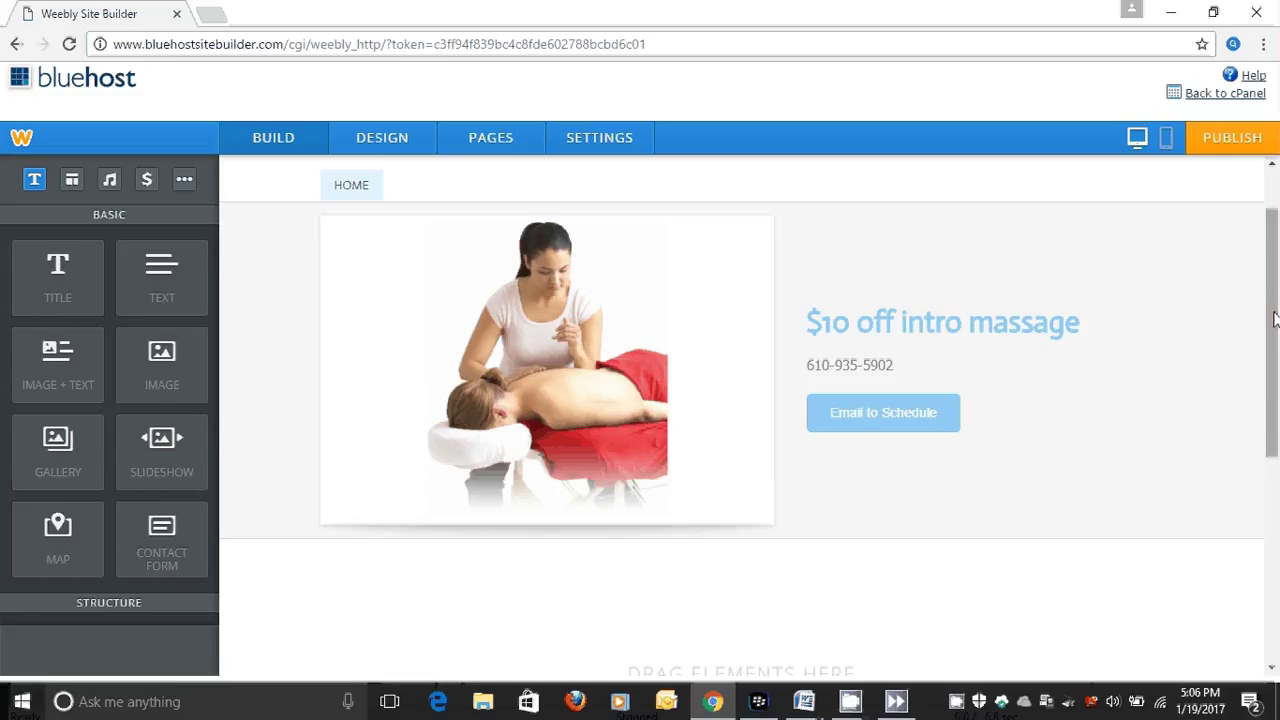
{"action": "left_click_drag", "start_coordinate": [1274, 314], "coordinate": [1276, 278]}
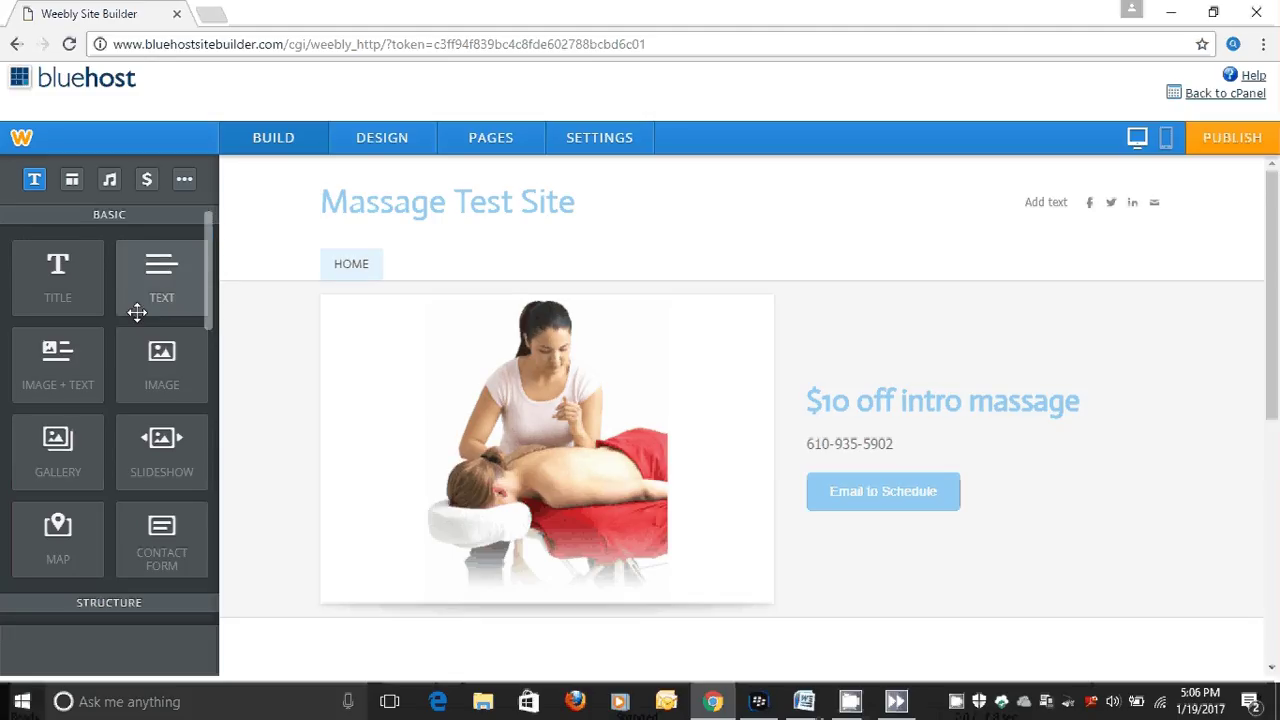
Drag a Text element into the empty 'Drag Elements Here' section below the banner.
{"action": "left_click_drag", "start_coordinate": [207, 277], "coordinate": [241, 221]}
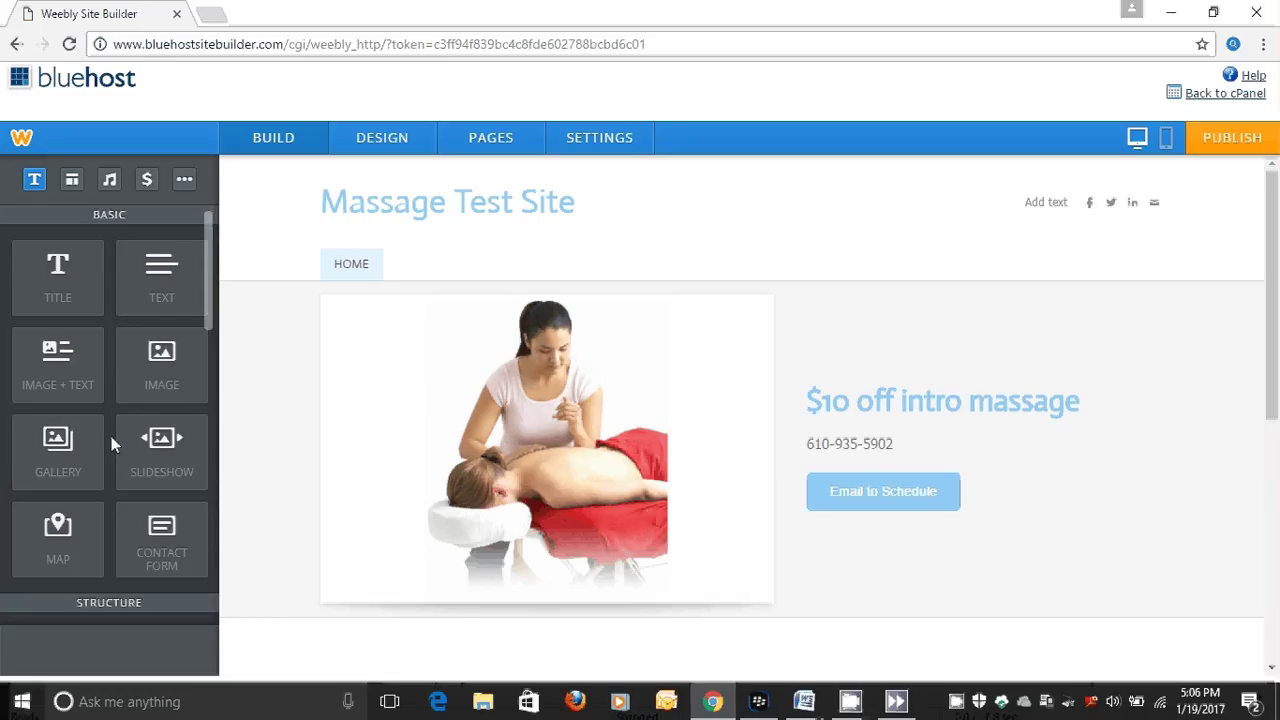
{"action": "mouse_move", "coordinate": [211, 272]}
{"action": "left_mouse_down"}
{"action": "mouse_move", "coordinate": [213, 392]}
{"action": "mouse_move", "coordinate": [213, 248]}
{"action": "left_mouse_up"}
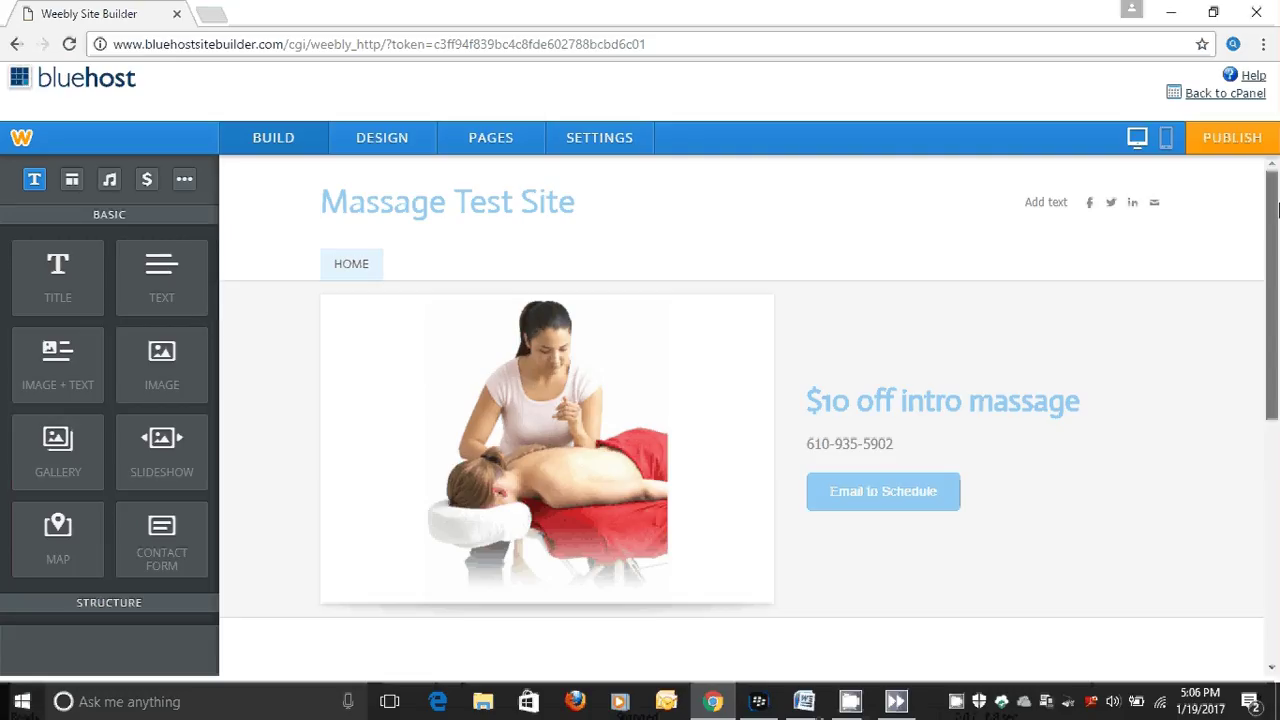
{"action": "scroll", "coordinate": [969, 291], "scroll_direction": "down", "scroll_amount": 2}
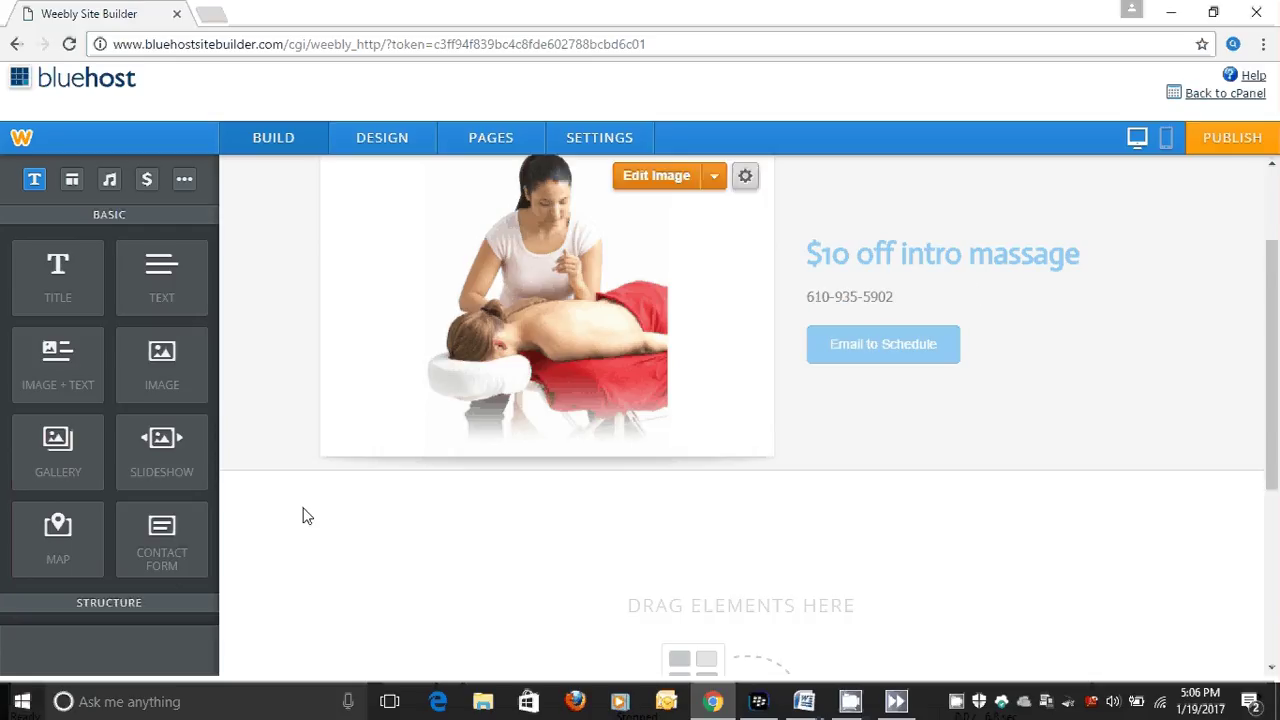
{"action": "left_click_drag", "start_coordinate": [138, 277], "coordinate": [394, 541]}
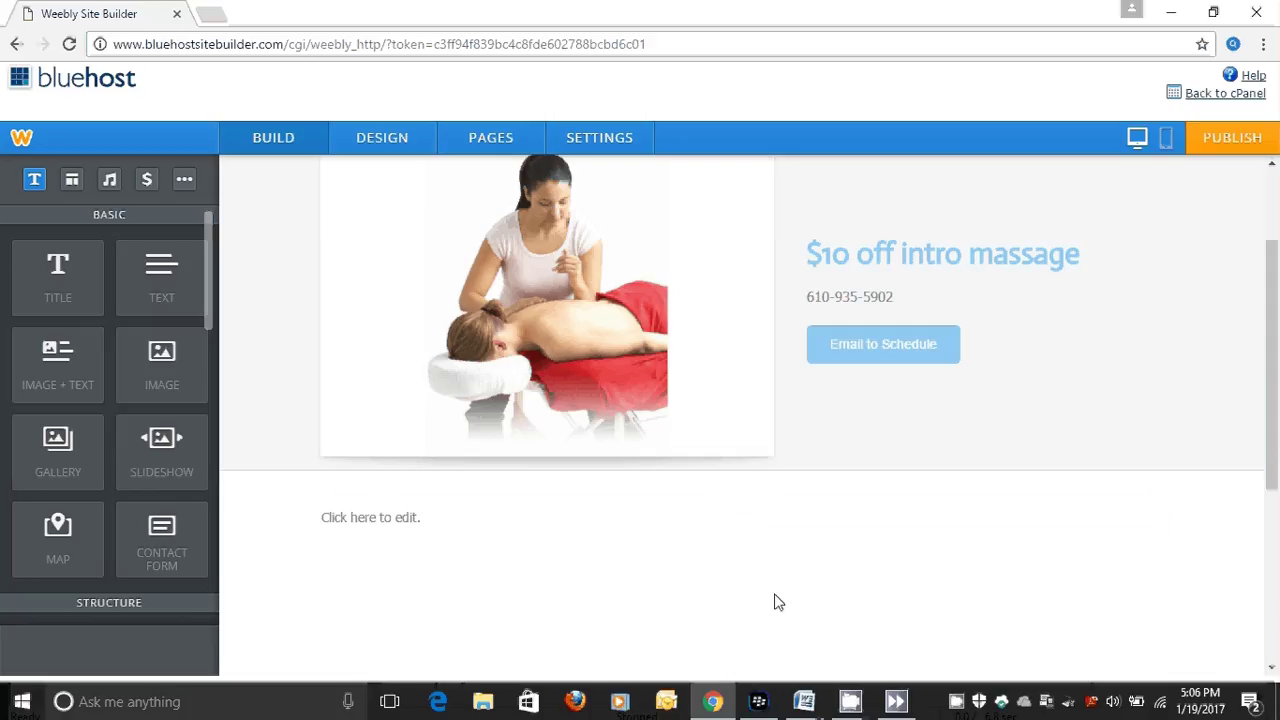
Switch to Word's Document2 and copy the entire Home page welcome text.
{"action": "left_click", "coordinate": [804, 703]}
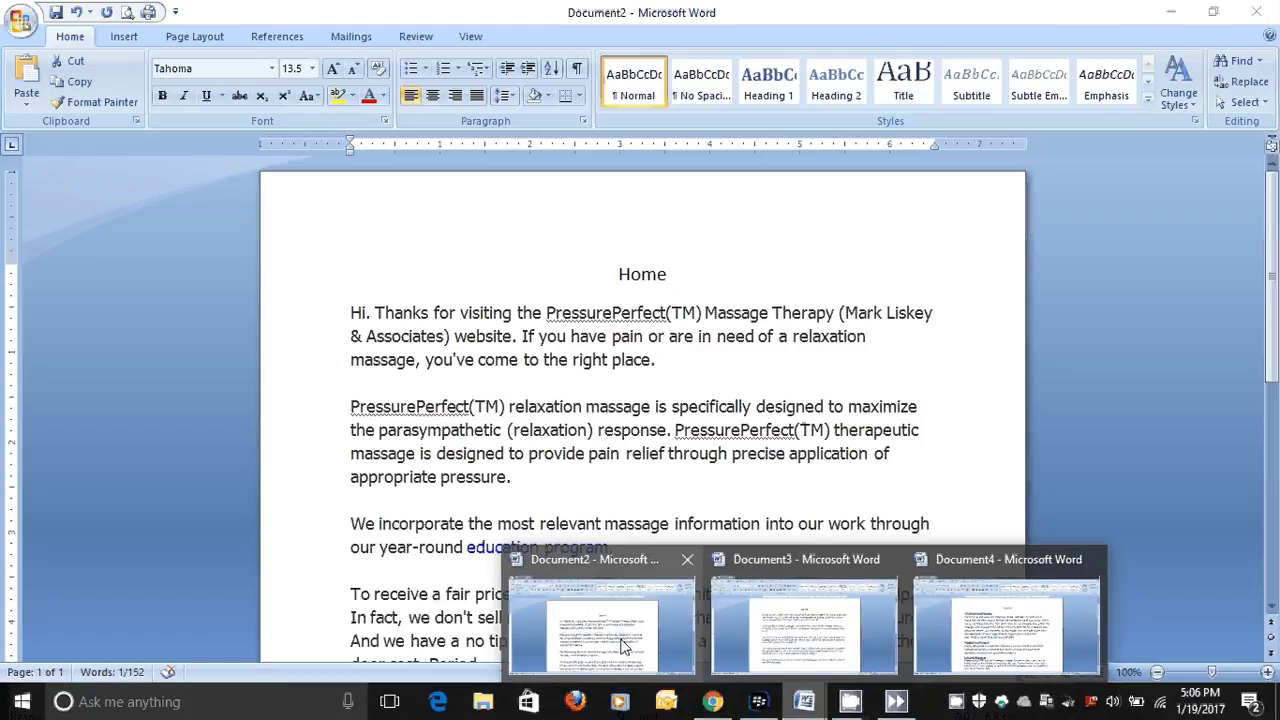
{"action": "left_click", "coordinate": [622, 647]}
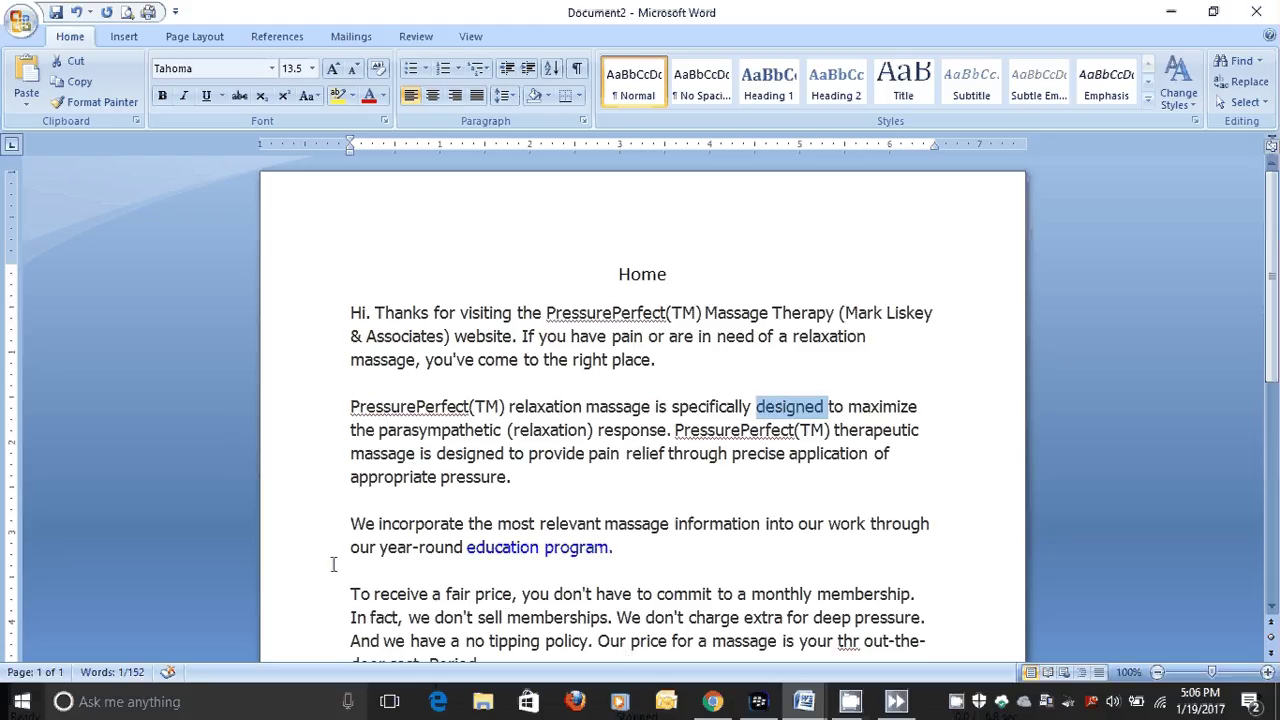
{"action": "left_click", "coordinate": [349, 312]}
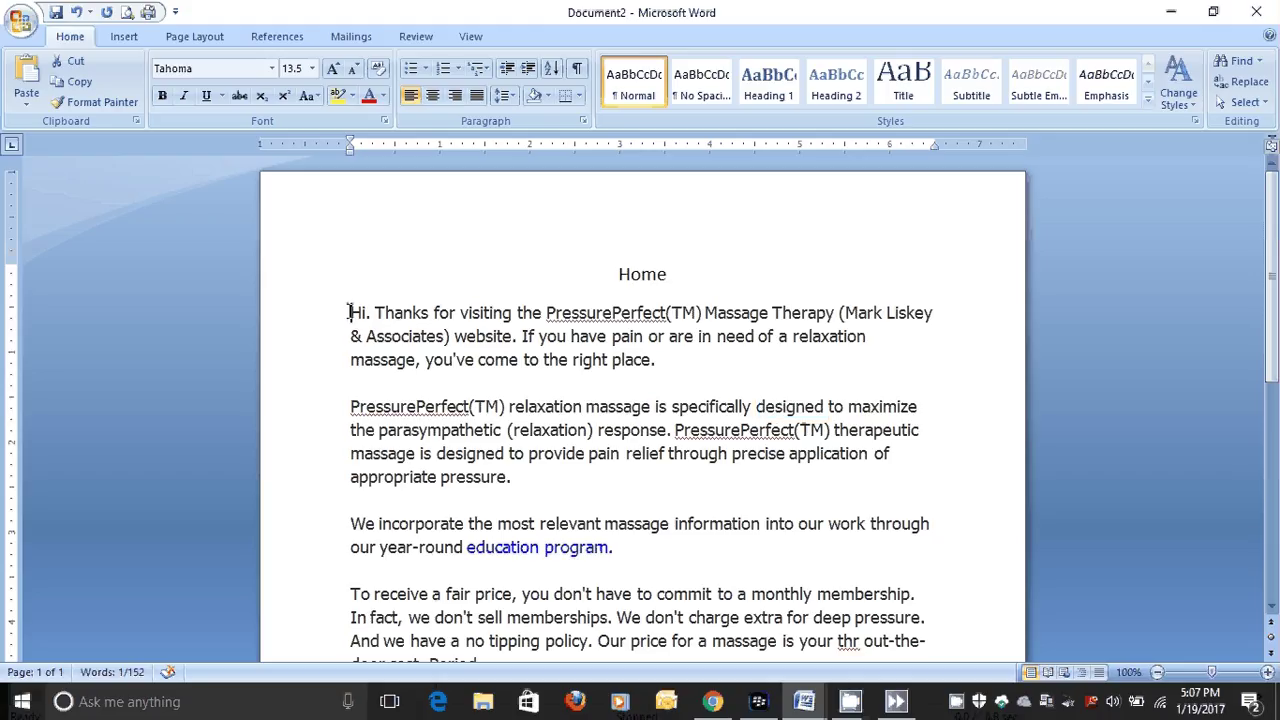
{"action": "mouse_move", "coordinate": [349, 312]}
{"action": "left_mouse_down"}
{"action": "mouse_move", "coordinate": [430, 453]}
{"action": "mouse_move", "coordinate": [528, 524]}
{"action": "mouse_move", "coordinate": [455, 645]}
{"action": "mouse_move", "coordinate": [535, 668]}
{"action": "mouse_move", "coordinate": [668, 618]}
{"action": "left_mouse_up"}
{"action": "right_click", "coordinate": [473, 234]}
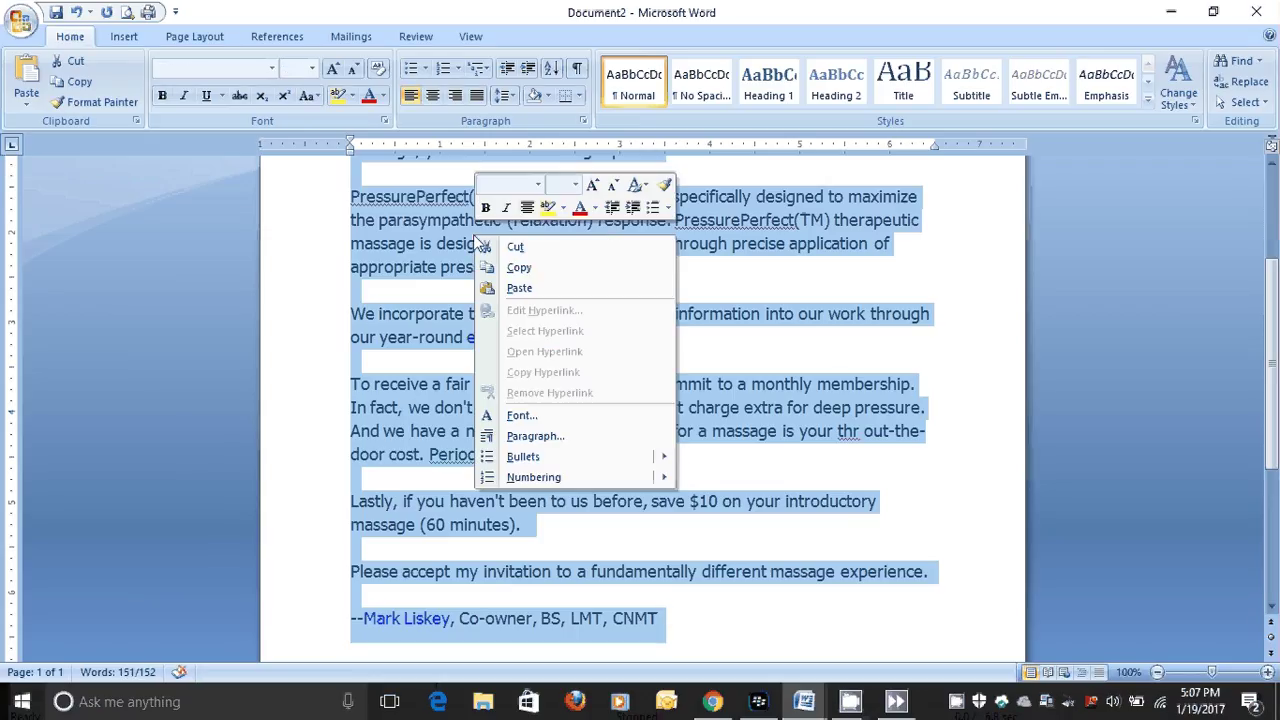
{"action": "left_click", "coordinate": [517, 268]}
{"action": "left_click", "coordinate": [596, 362]}
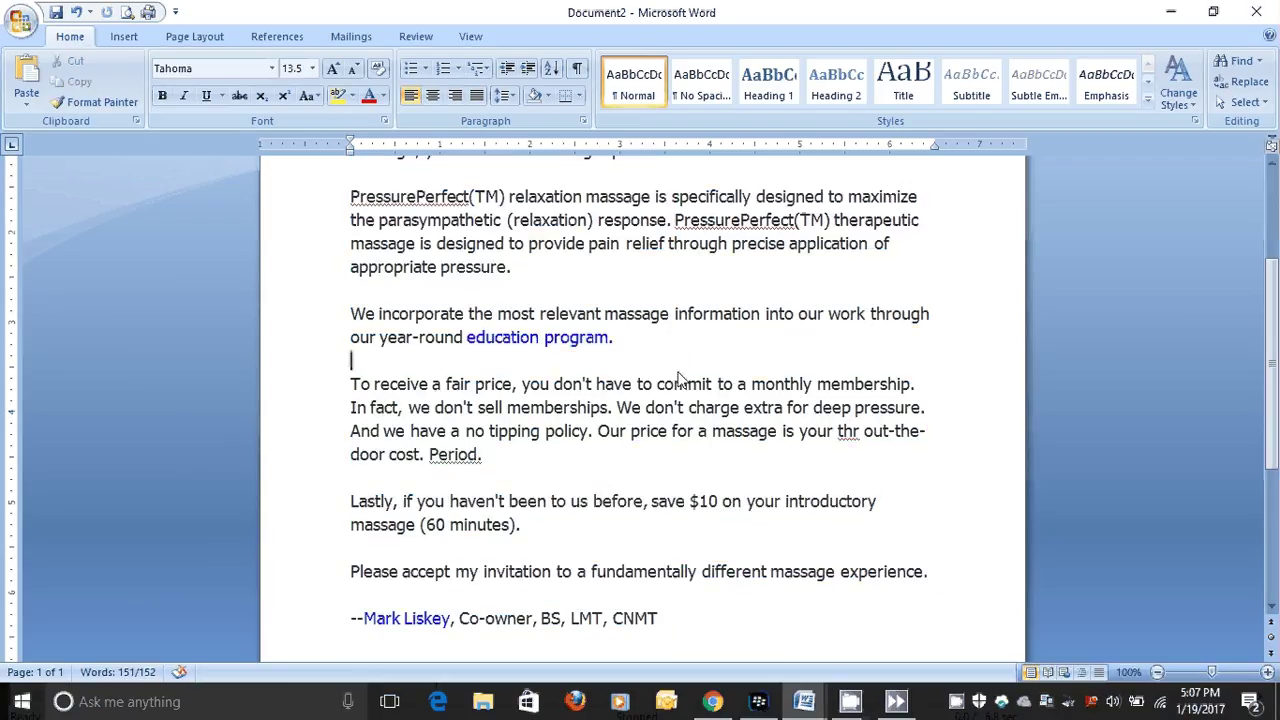
Paste the massage welcome letter into the empty text box under the Home header image.
{"action": "left_click", "coordinate": [712, 703]}
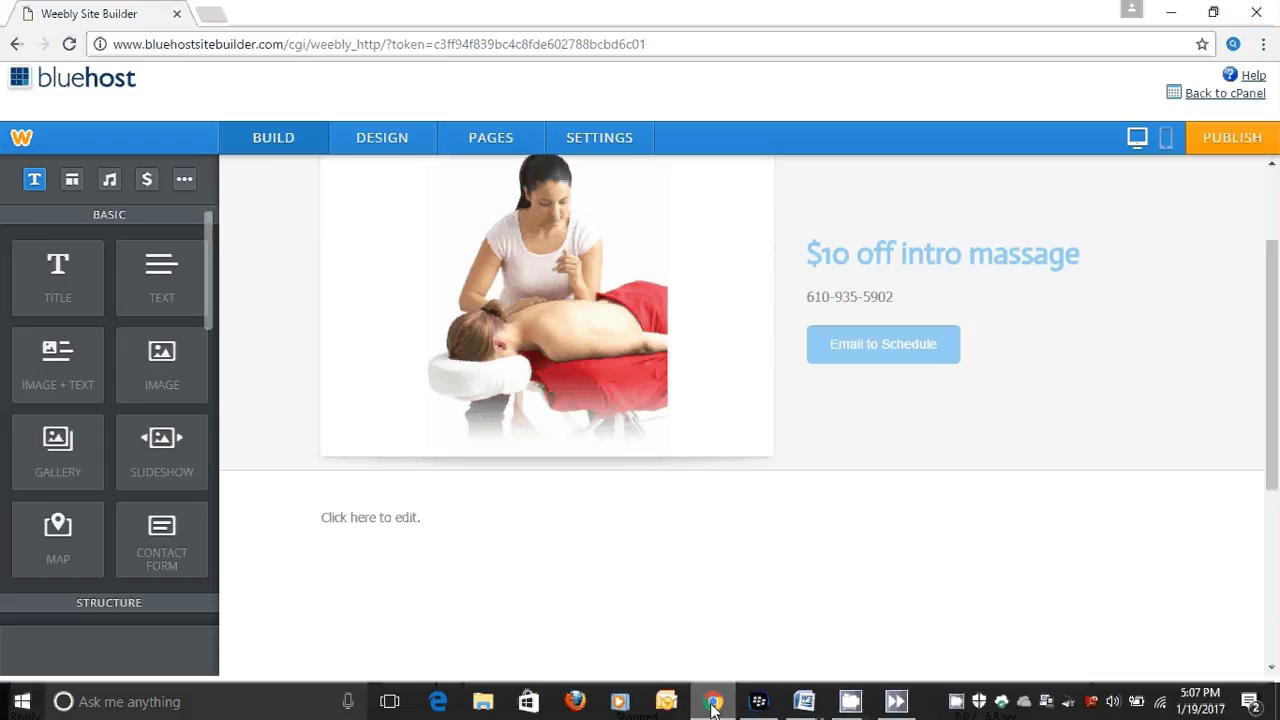
{"action": "left_click", "coordinate": [350, 522]}
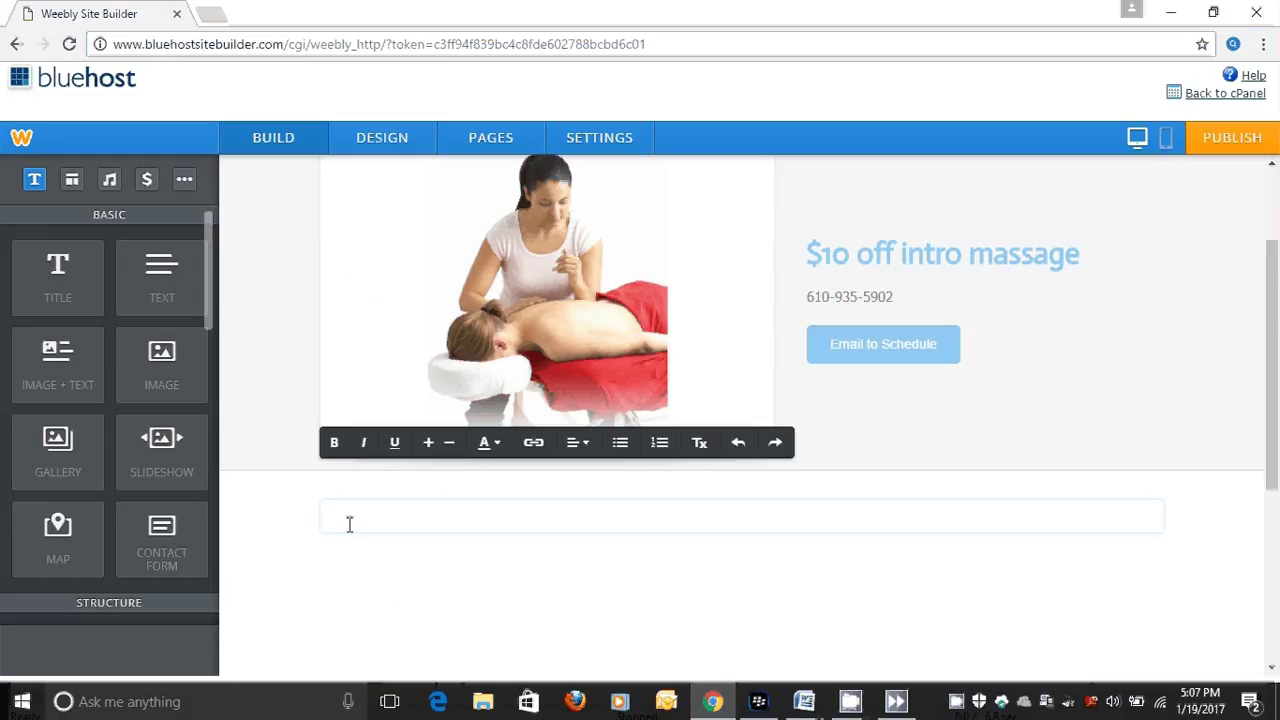
{"action": "right_click", "coordinate": [350, 522]}
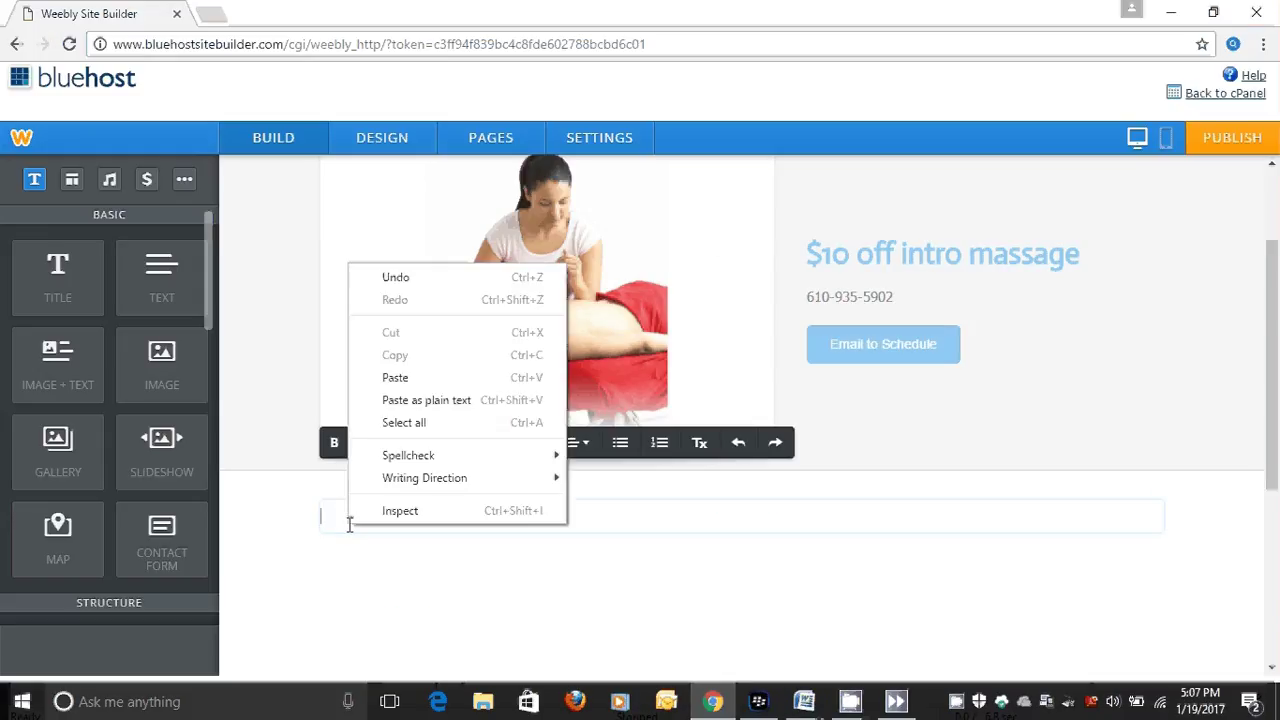
{"action": "left_click", "coordinate": [391, 383]}
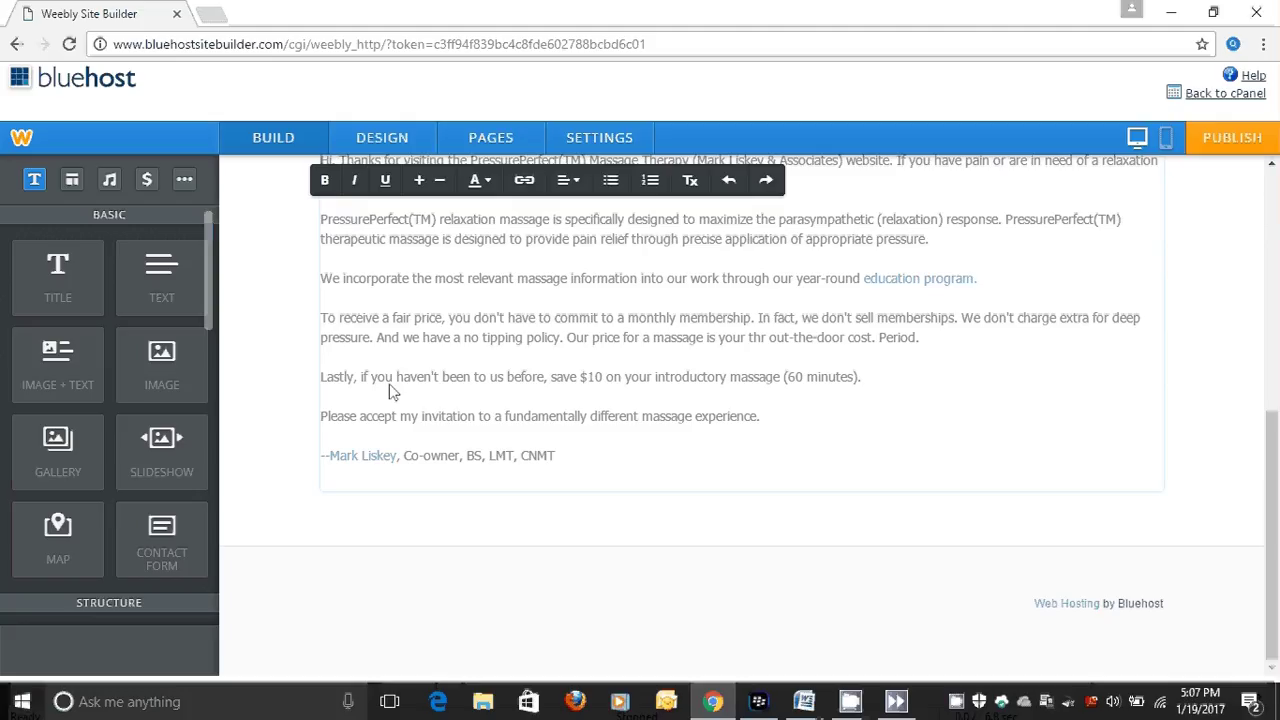
{"action": "left_click", "coordinate": [1066, 417]}
{"action": "left_click_drag", "start_coordinate": [1275, 458], "coordinate": [1248, 218]}
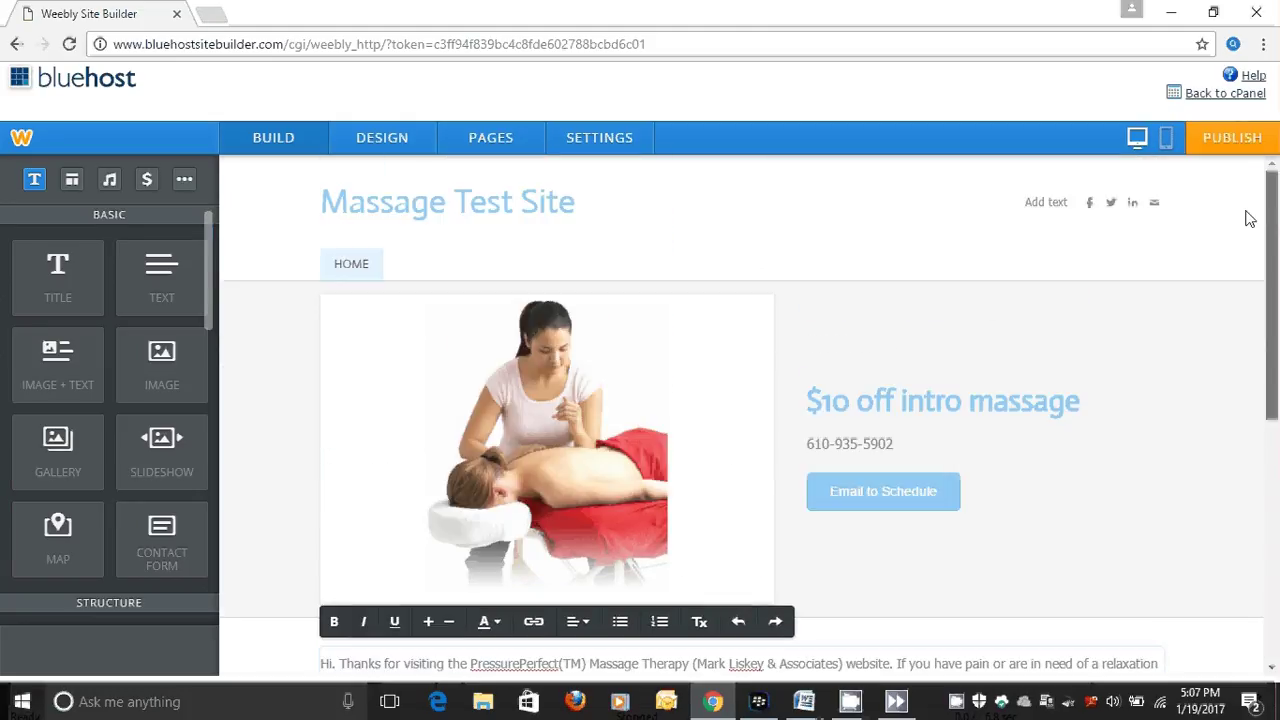
{"action": "scroll", "coordinate": [1248, 218], "scroll_direction": "down", "scroll_amount": 4}
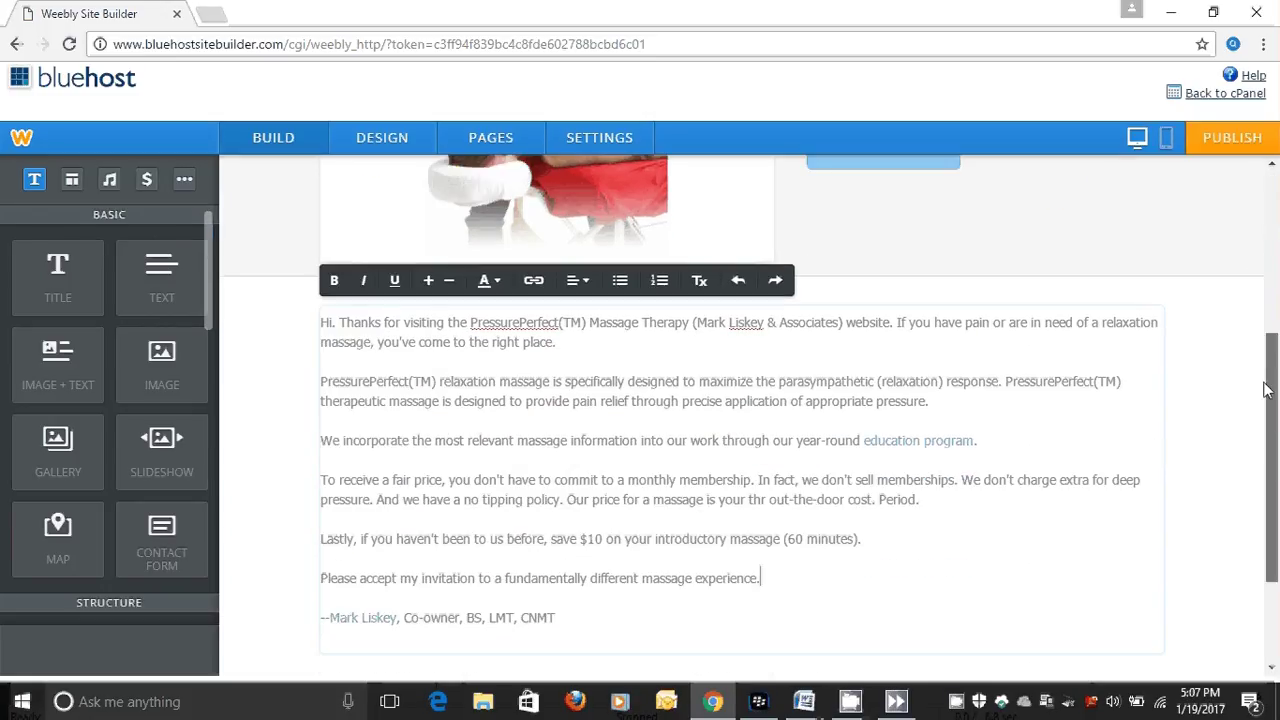
{"action": "left_click_drag", "start_coordinate": [1265, 390], "coordinate": [1262, 240]}
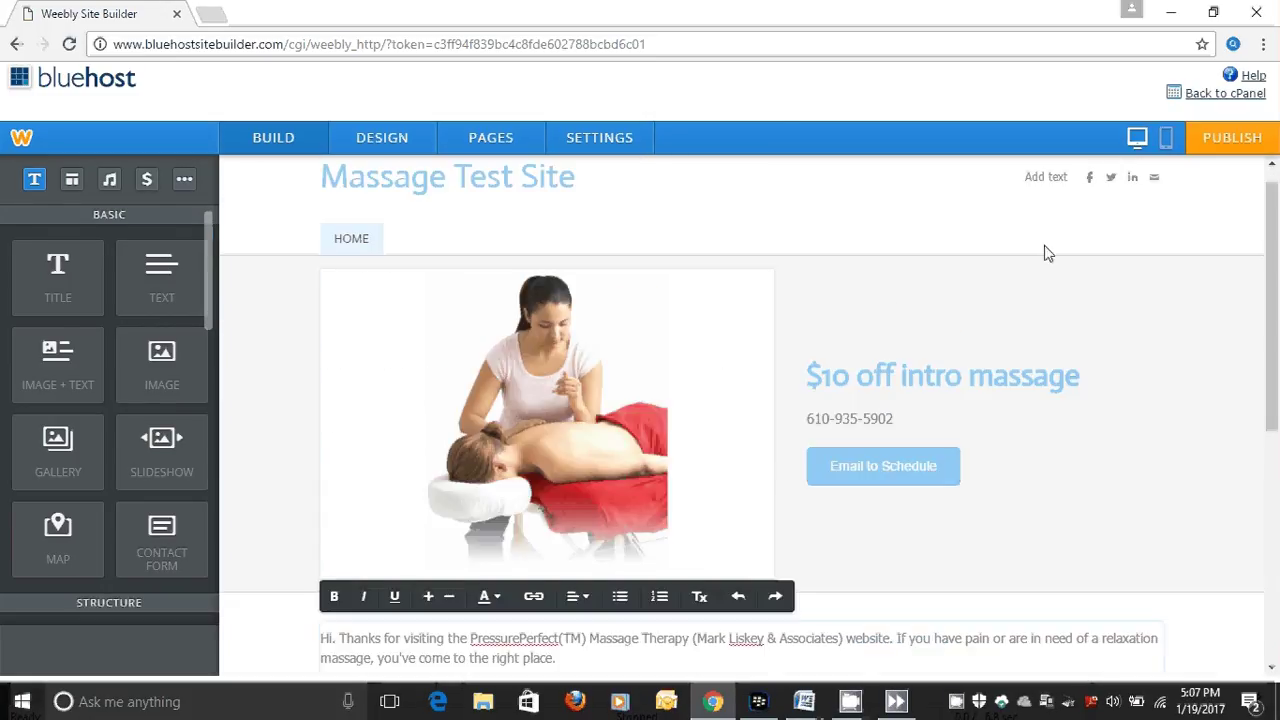
{"action": "left_click", "coordinate": [1165, 143]}
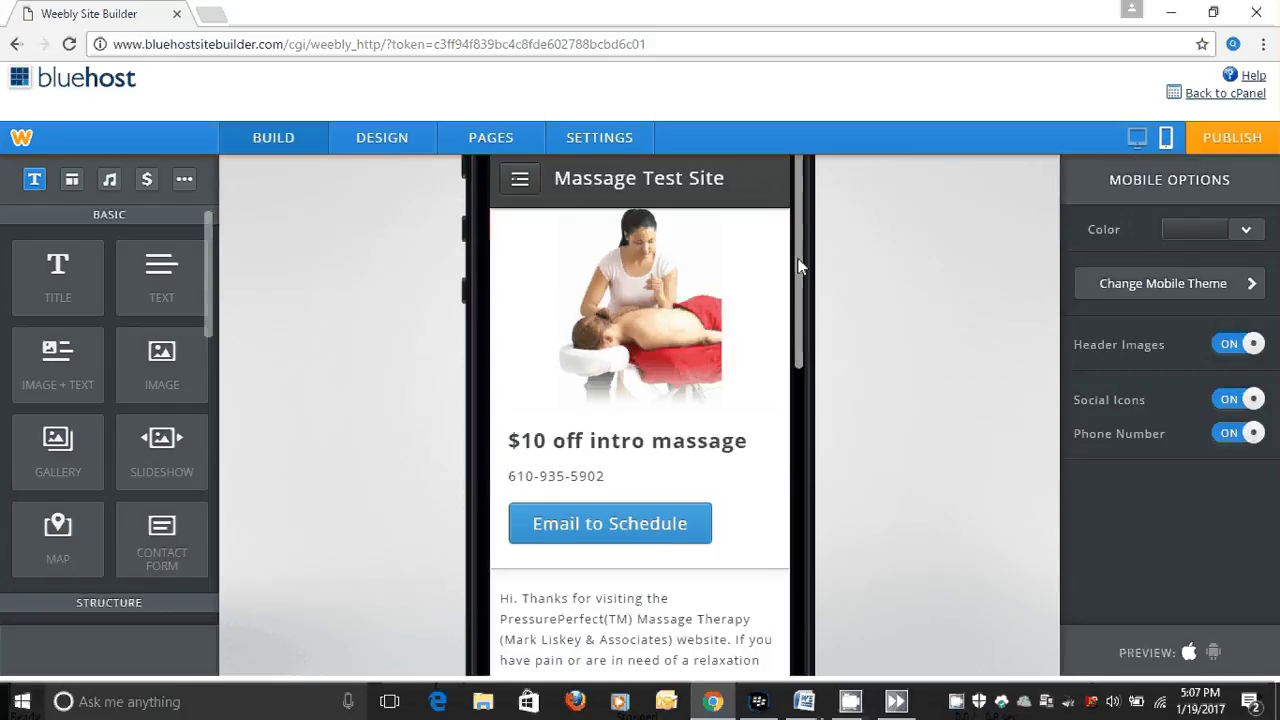
{"action": "left_click_drag", "start_coordinate": [797, 271], "coordinate": [799, 245]}
{"action": "left_click", "coordinate": [1136, 140]}
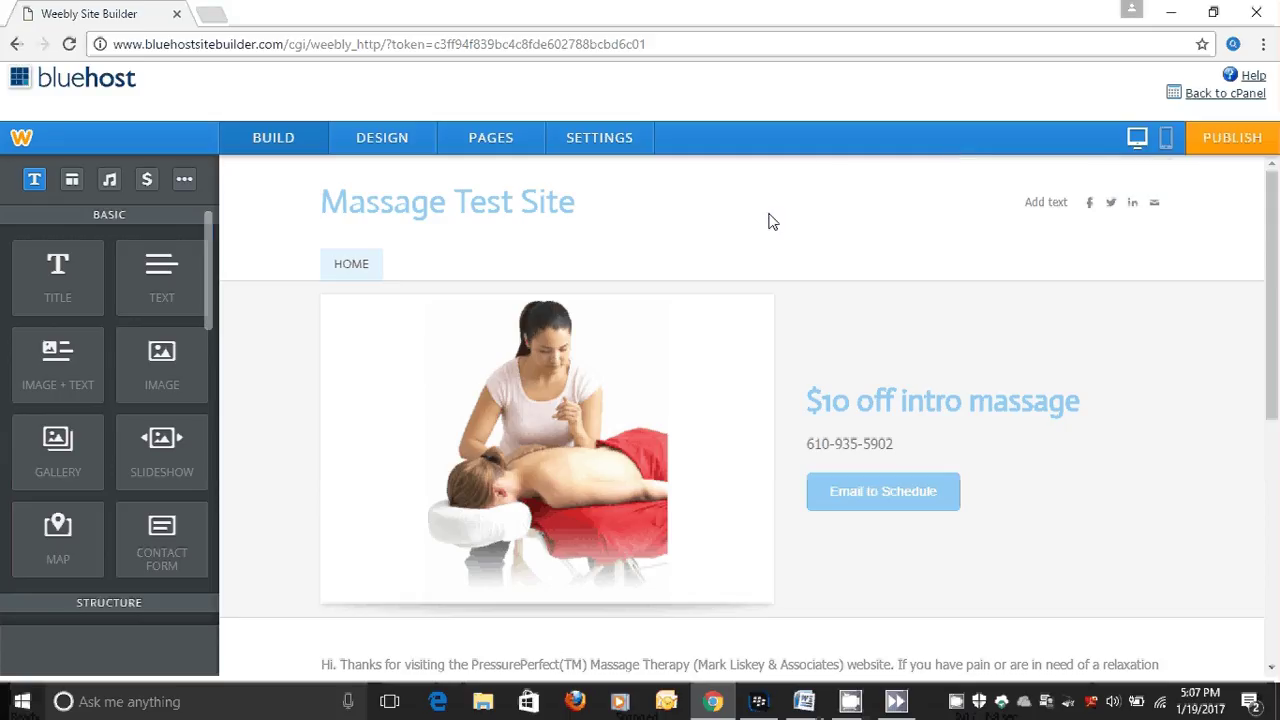
{"action": "left_click", "coordinate": [500, 140]}
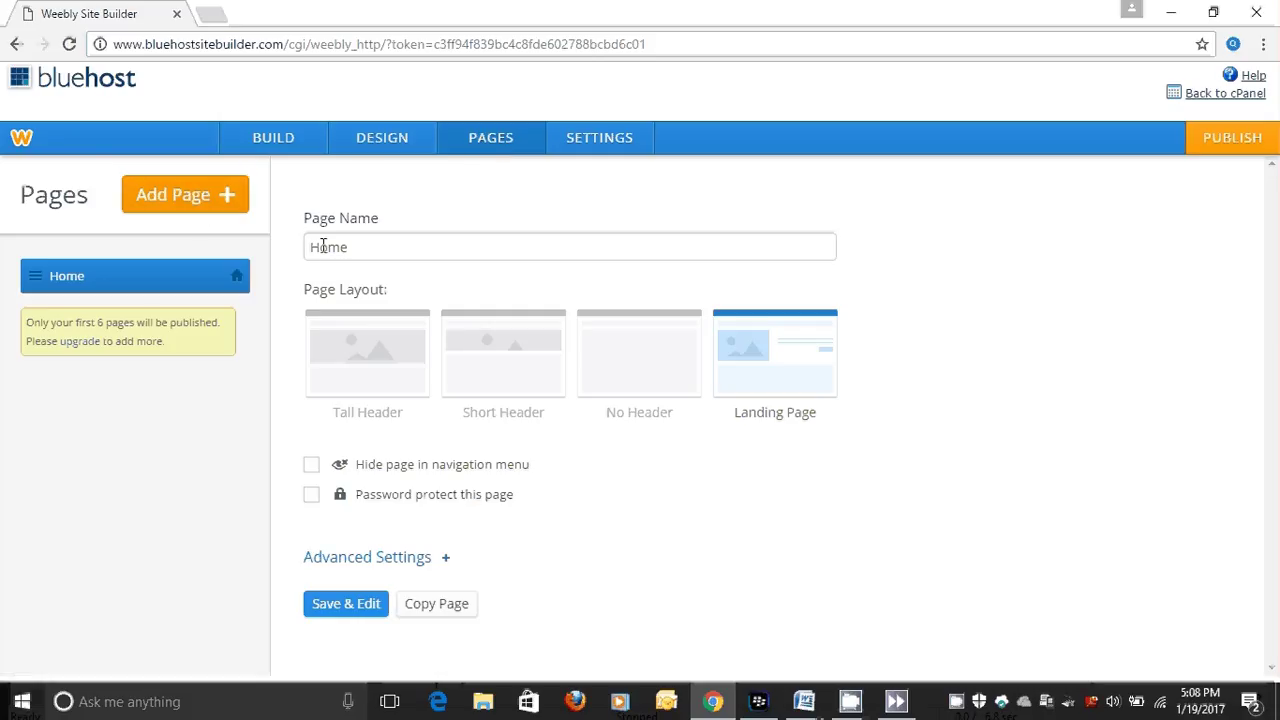
Add a standard page named 'About' with the No Header layout and open it for editing.
{"action": "left_click", "coordinate": [191, 196]}
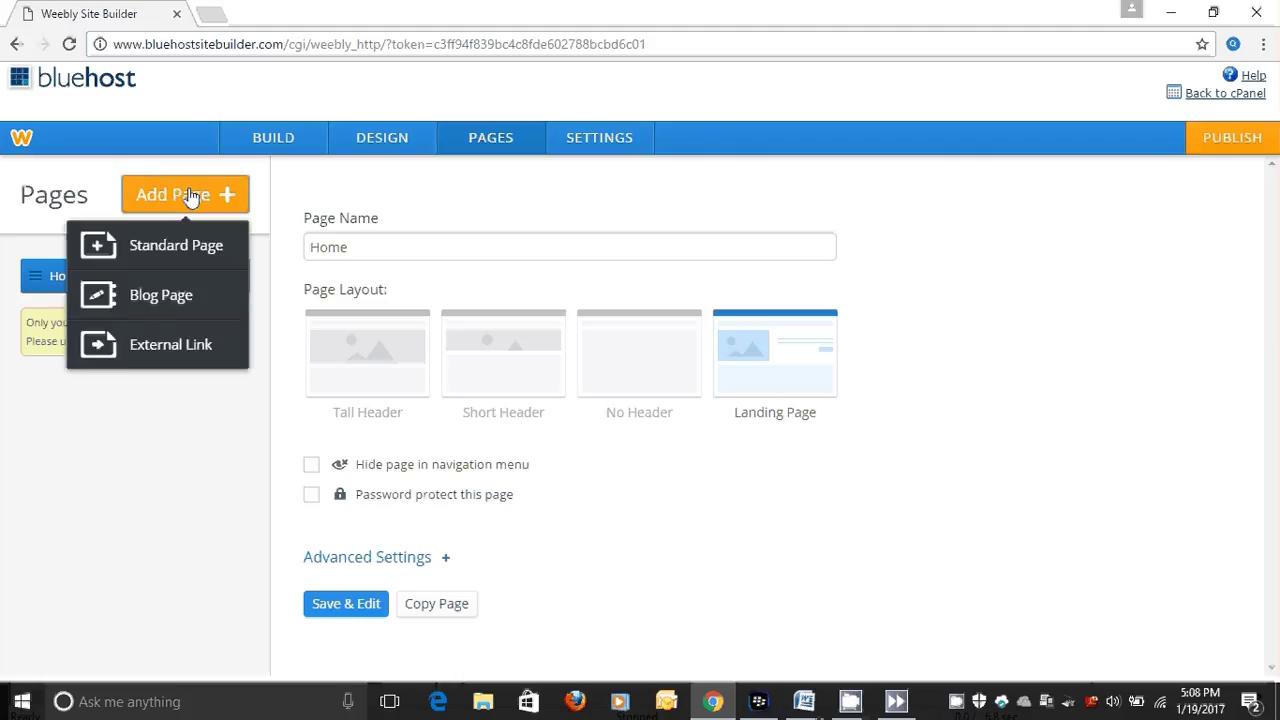
{"action": "left_click", "coordinate": [166, 250]}
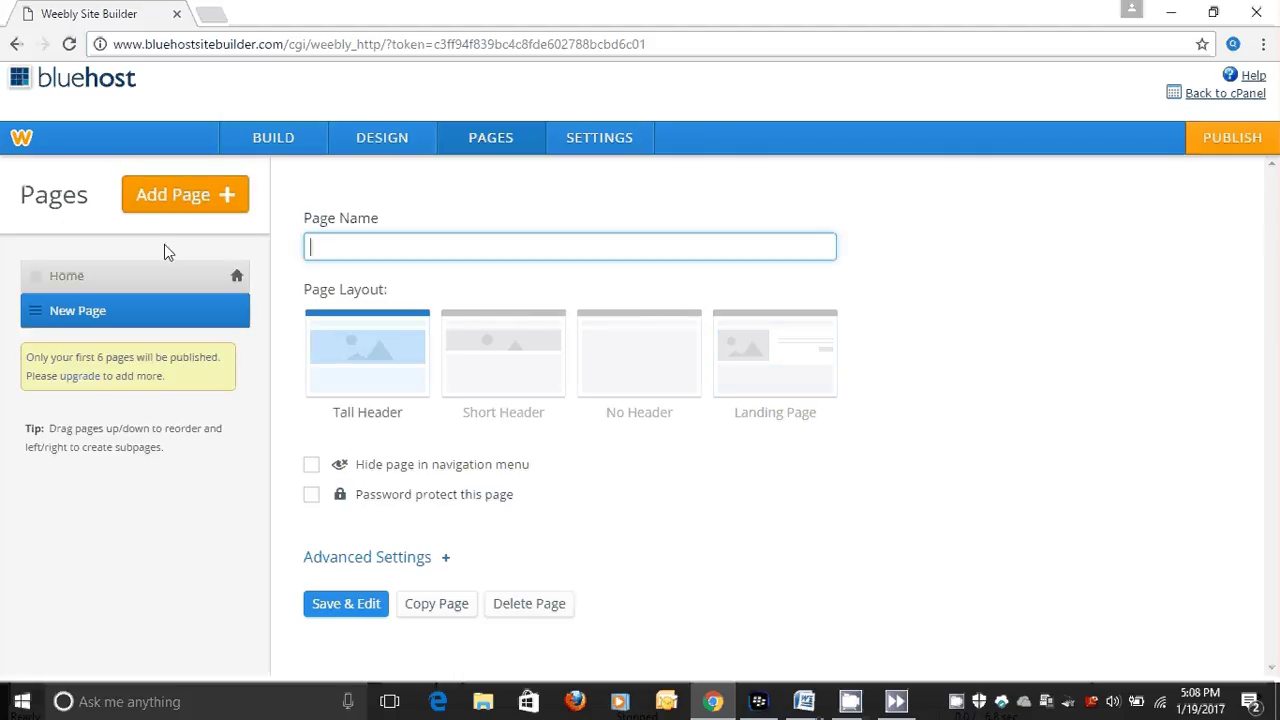
{"action": "left_click", "coordinate": [321, 247]}
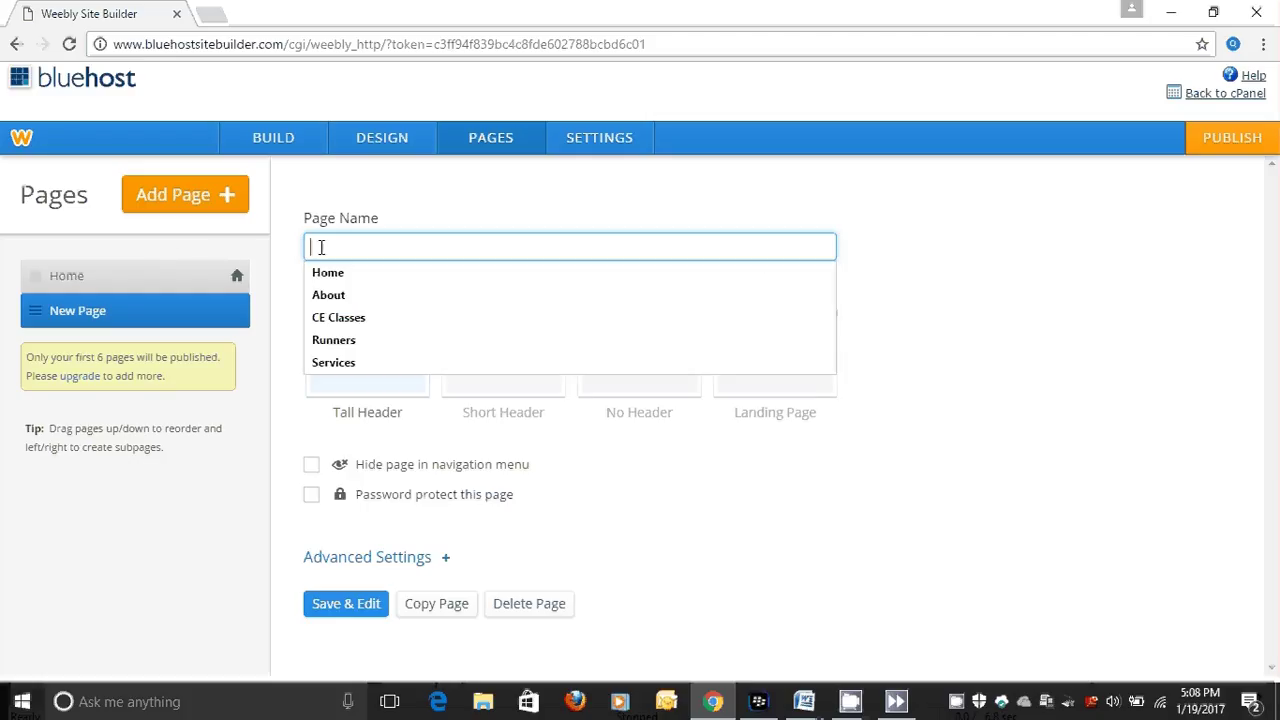
{"action": "type", "text": "AB"}
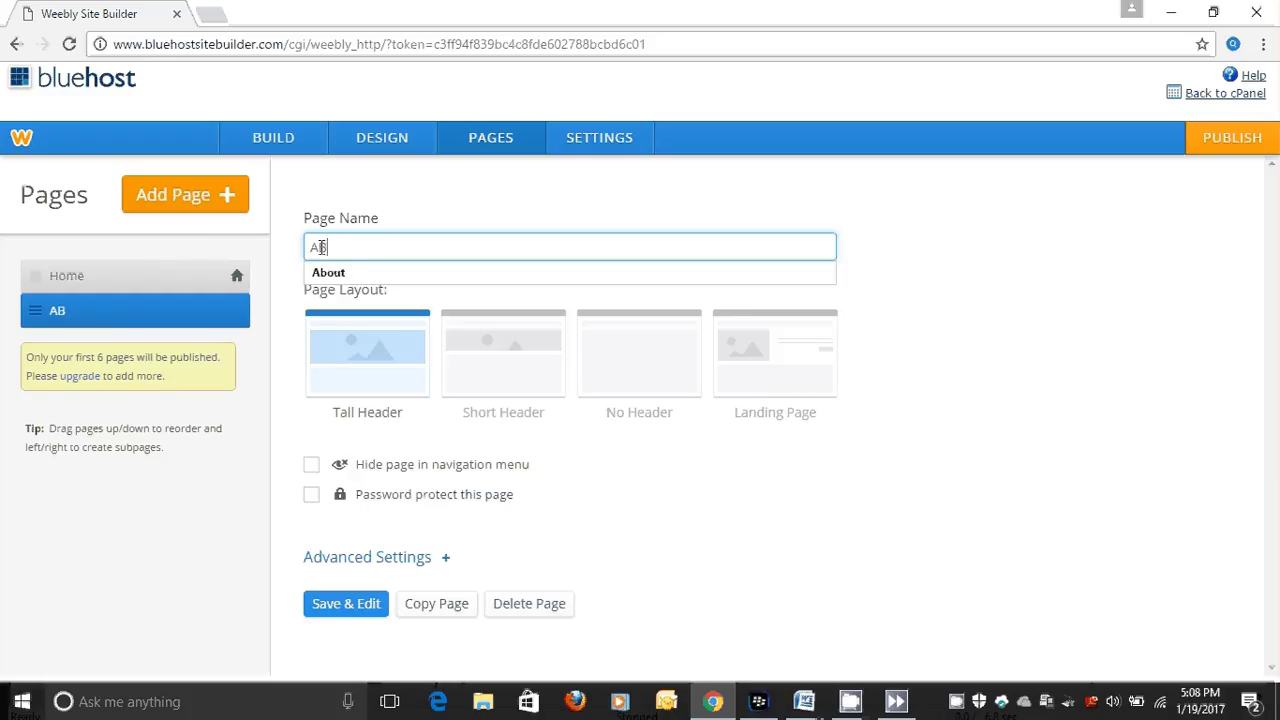
{"action": "key", "text": "BackSpace"}
{"action": "type", "text": "bout"}
{"action": "left_click", "coordinate": [630, 357]}
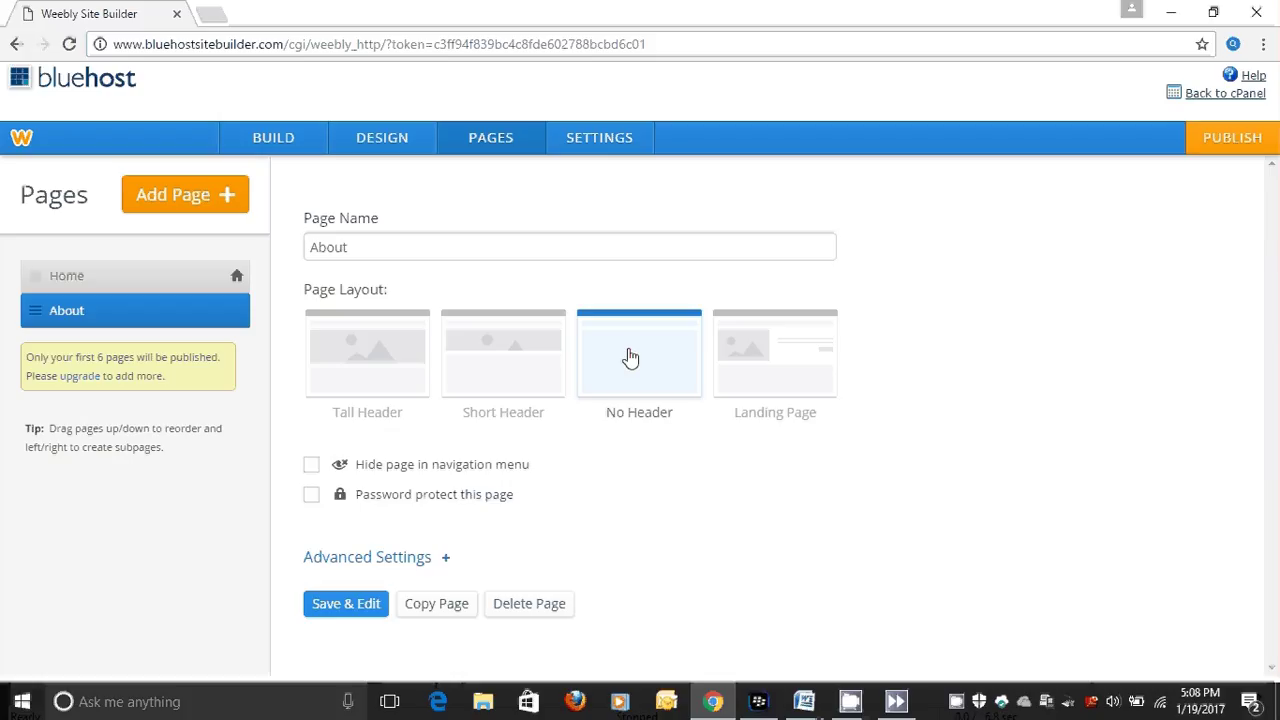
{"action": "left_click", "coordinate": [346, 606]}
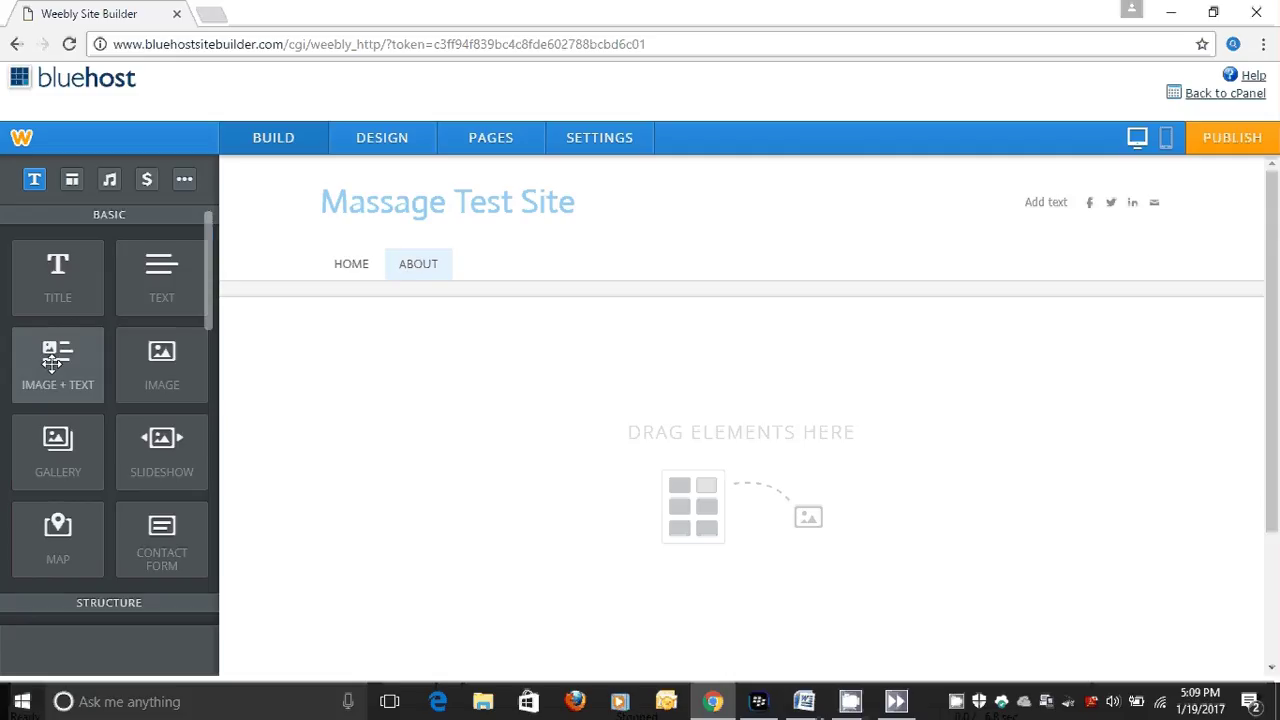
Drop an Image + Text block on the About page and upload the 2013 portrait photo into it.
{"action": "left_click_drag", "start_coordinate": [52, 363], "coordinate": [413, 370]}
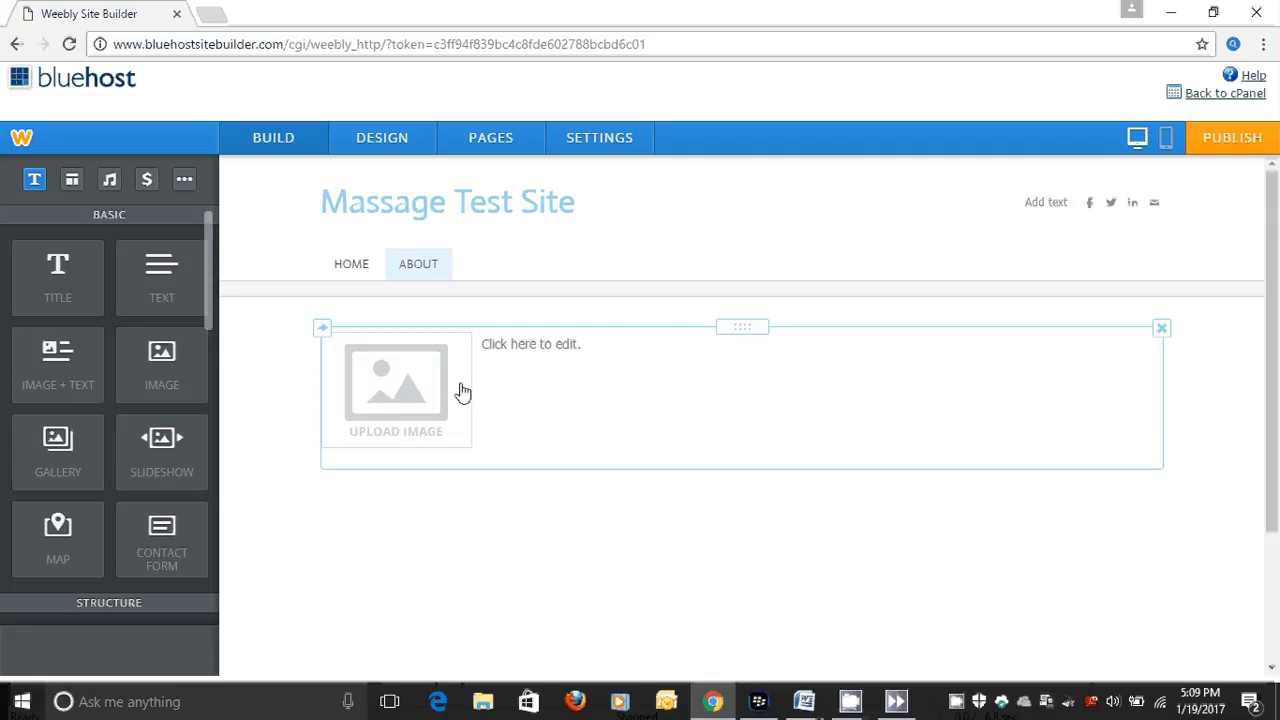
{"action": "left_click", "coordinate": [405, 388]}
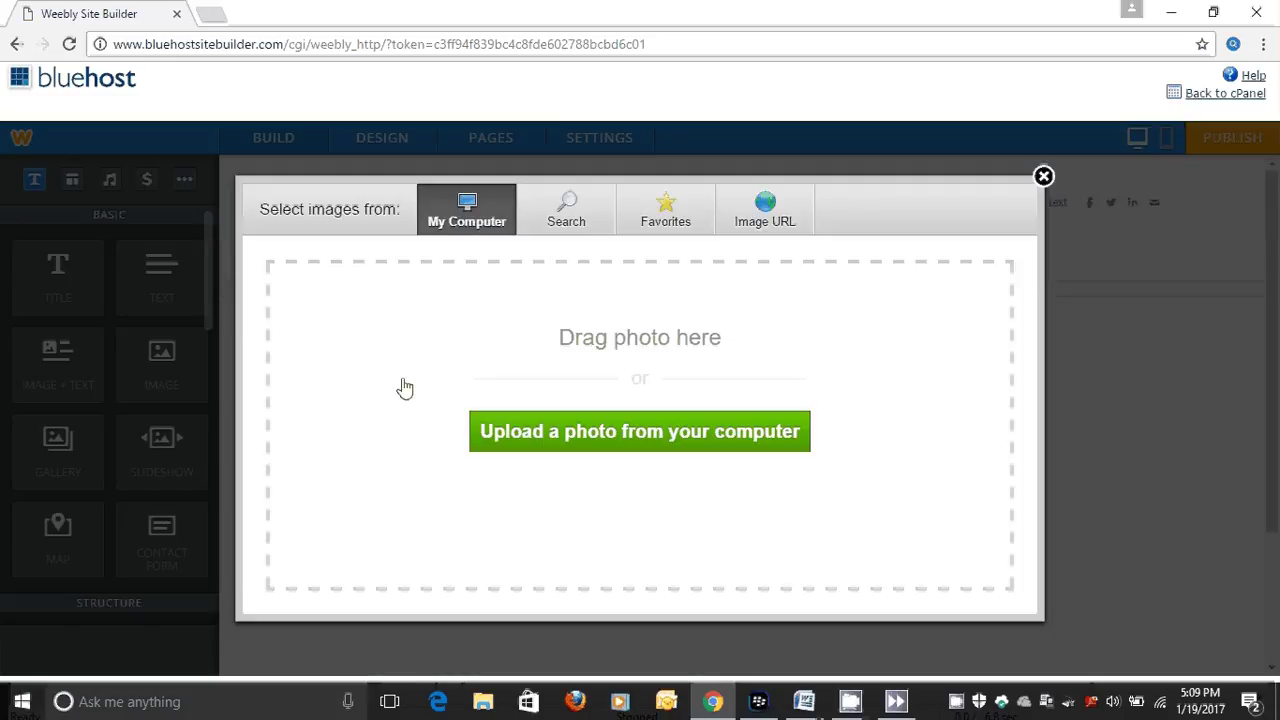
{"action": "left_click", "coordinate": [560, 443]}
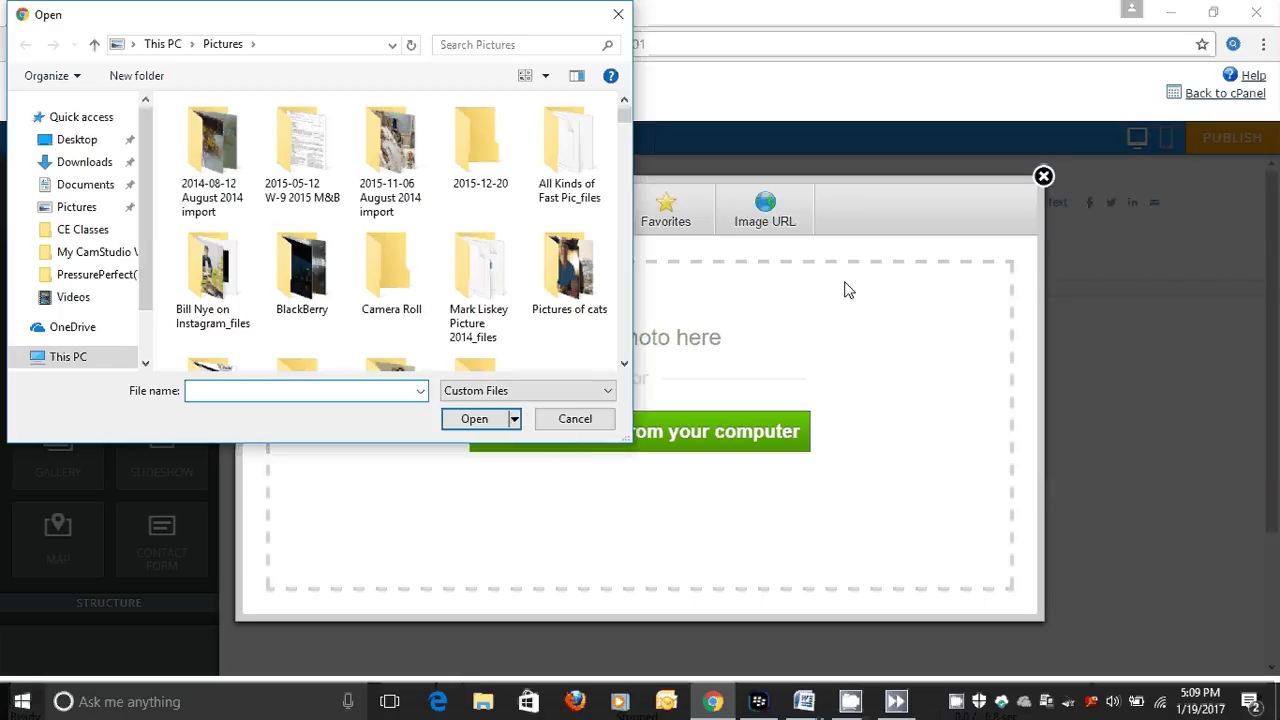
{"action": "left_click_drag", "start_coordinate": [627, 118], "coordinate": [626, 225]}
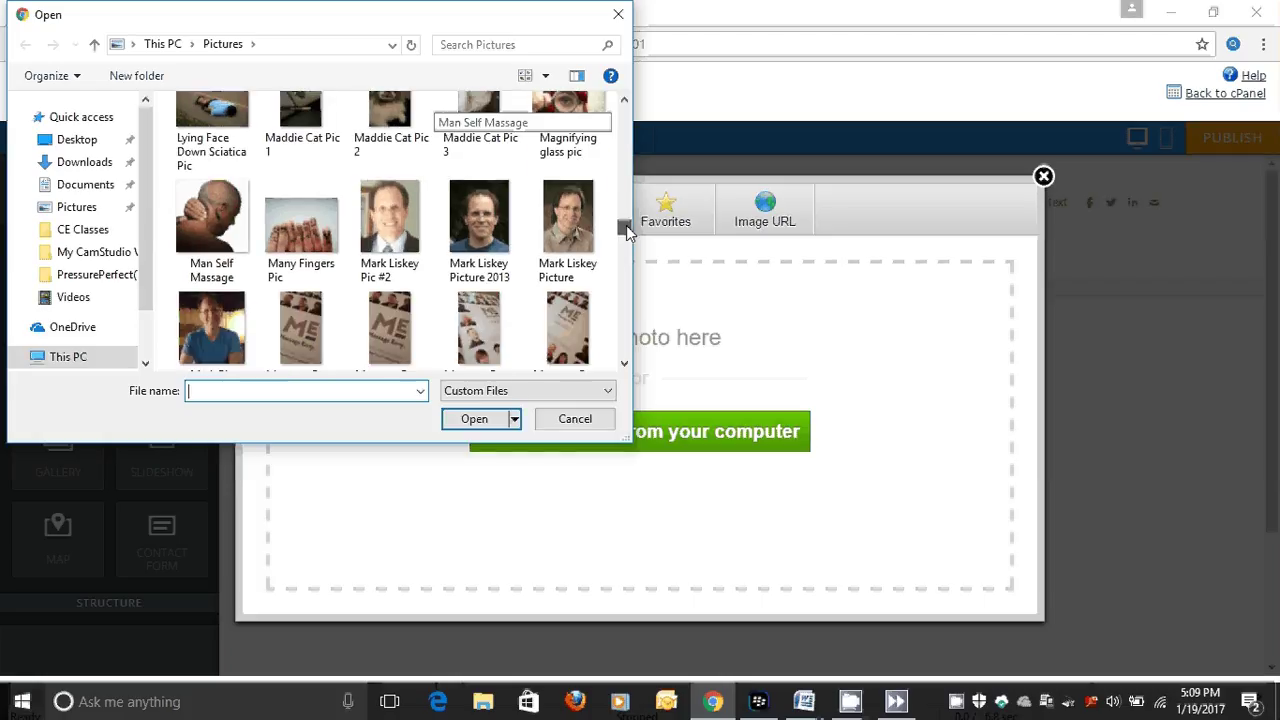
{"action": "left_click", "coordinate": [478, 233]}
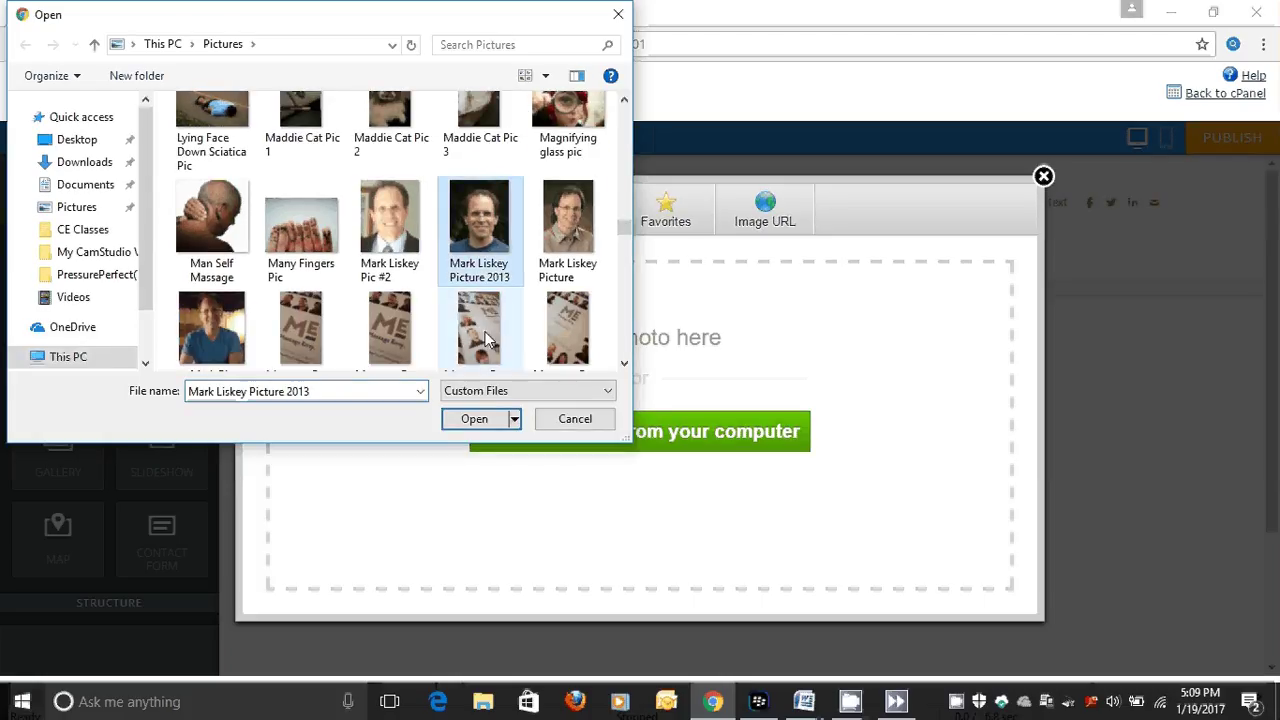
{"action": "left_click", "coordinate": [470, 420]}
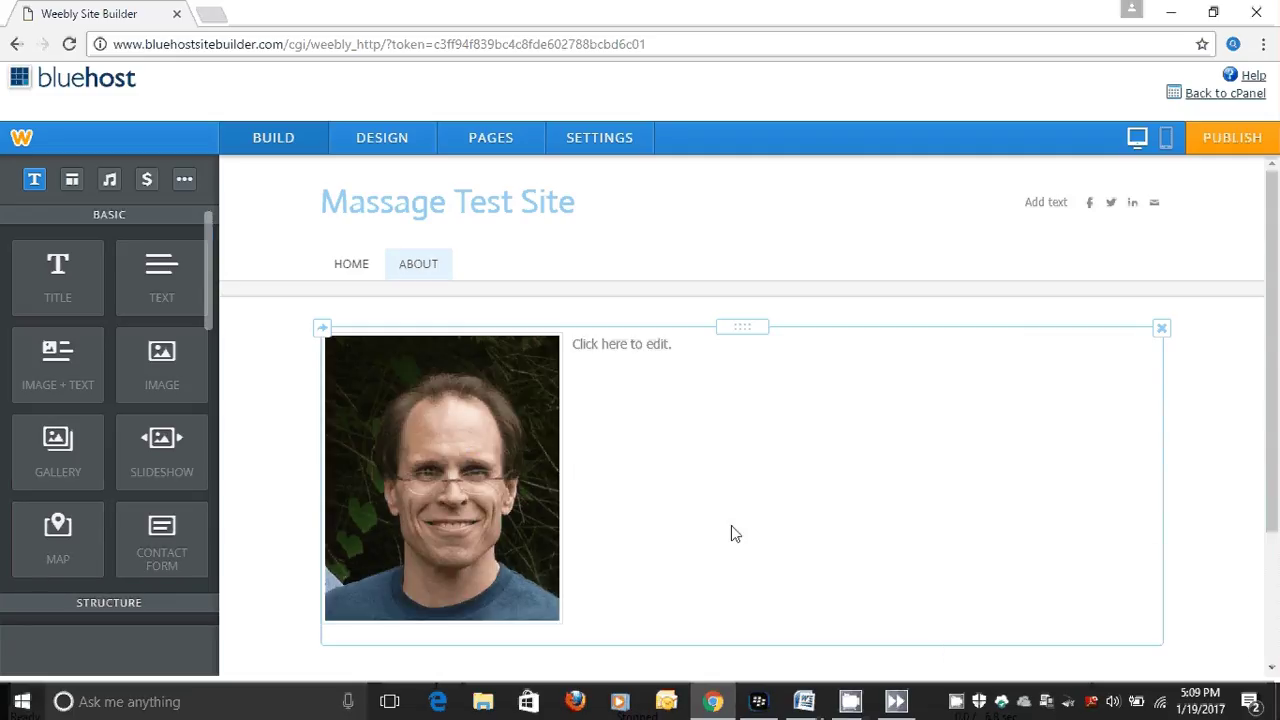
Copy the five About story paragraphs from Word's Document3, then go back to Chrome.
{"action": "mouse_move", "coordinate": [804, 701]}
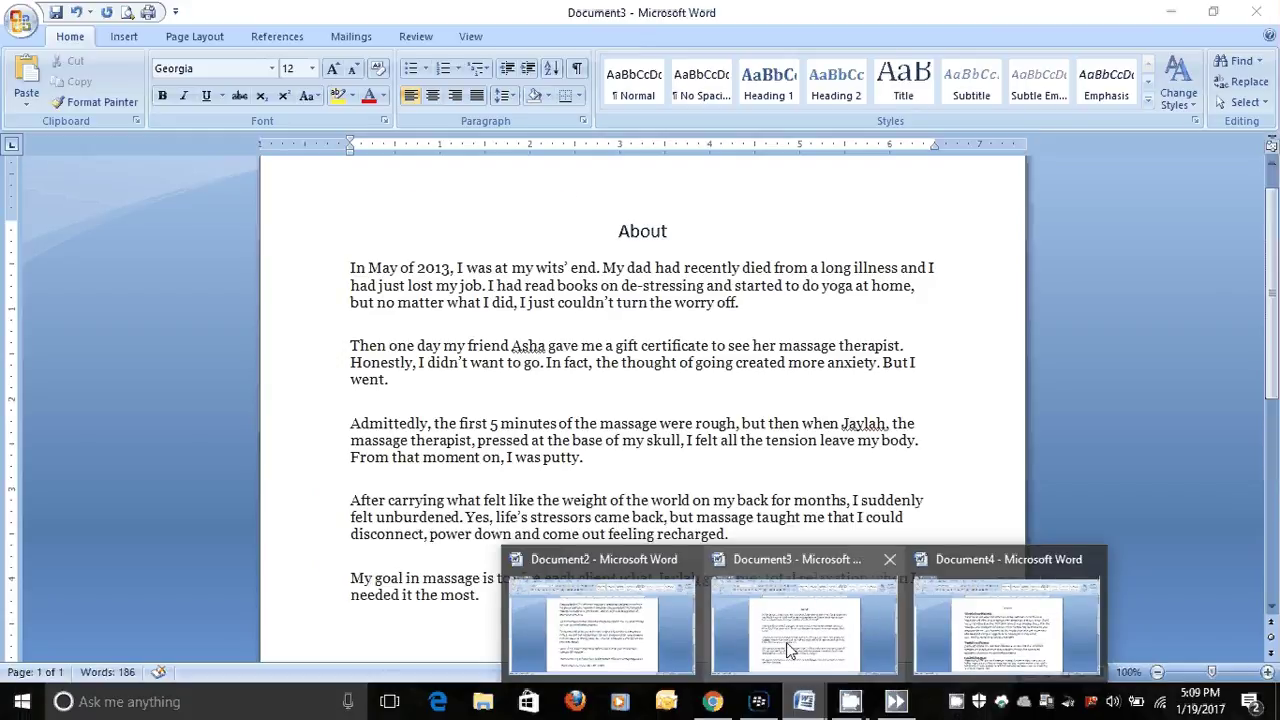
{"action": "left_click", "coordinate": [787, 650]}
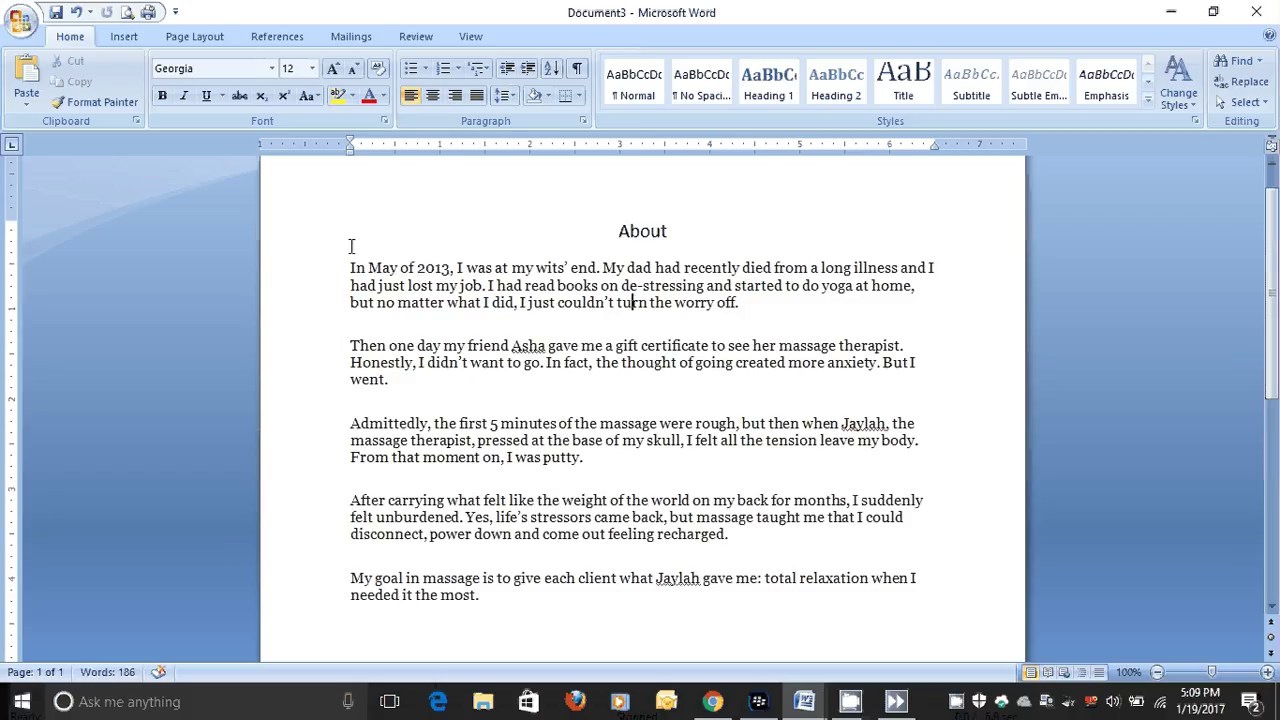
{"action": "left_click_drag", "start_coordinate": [350, 267], "coordinate": [517, 609]}
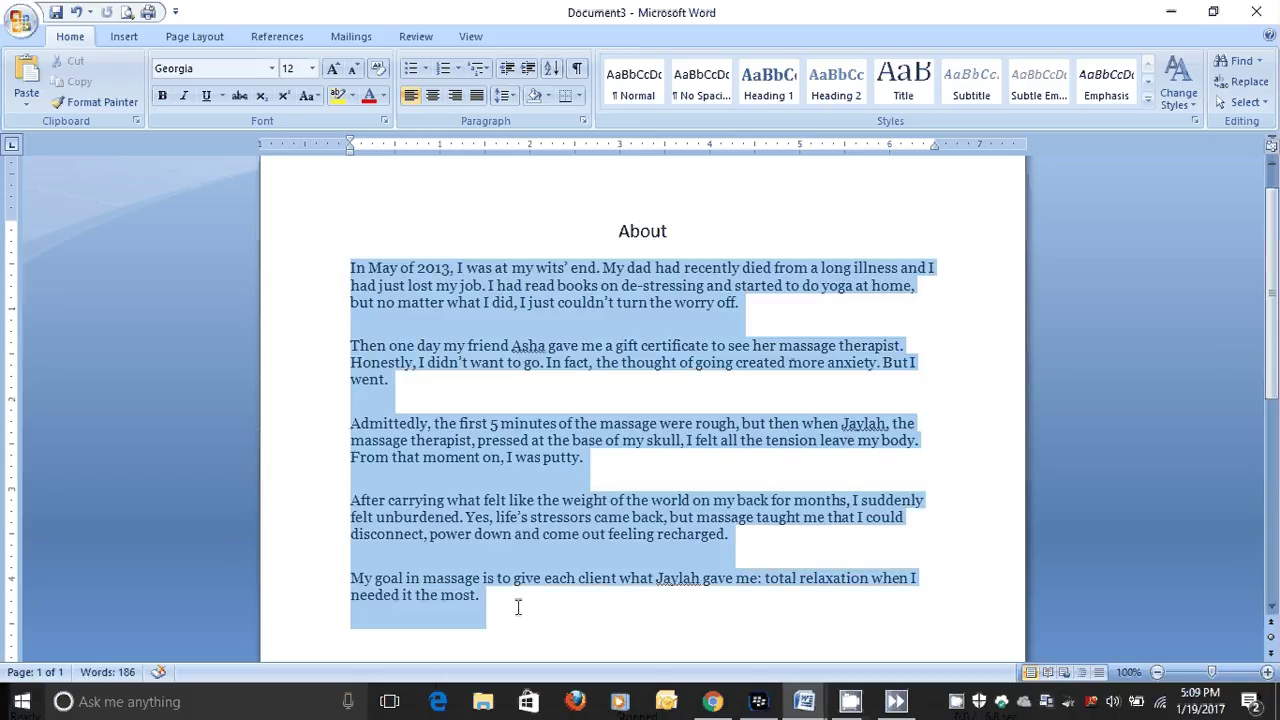
{"action": "right_click", "coordinate": [470, 335]}
{"action": "left_click", "coordinate": [514, 360]}
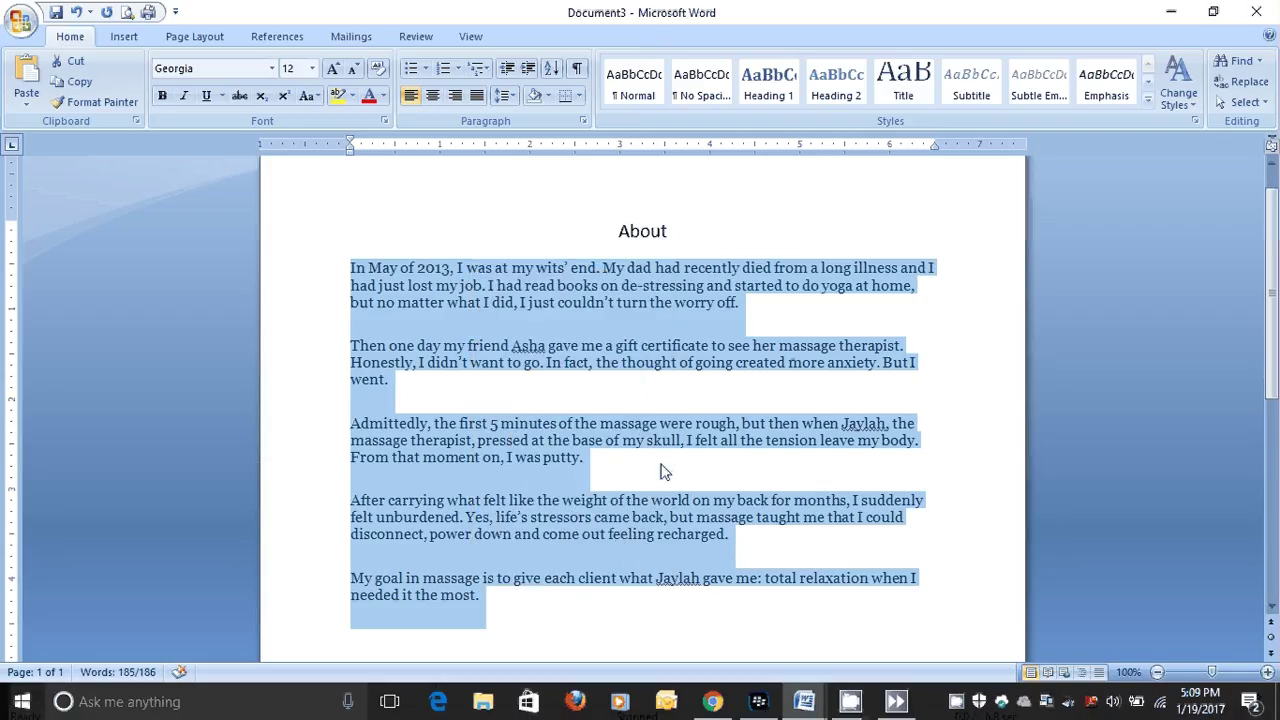
{"action": "left_click", "coordinate": [660, 472]}
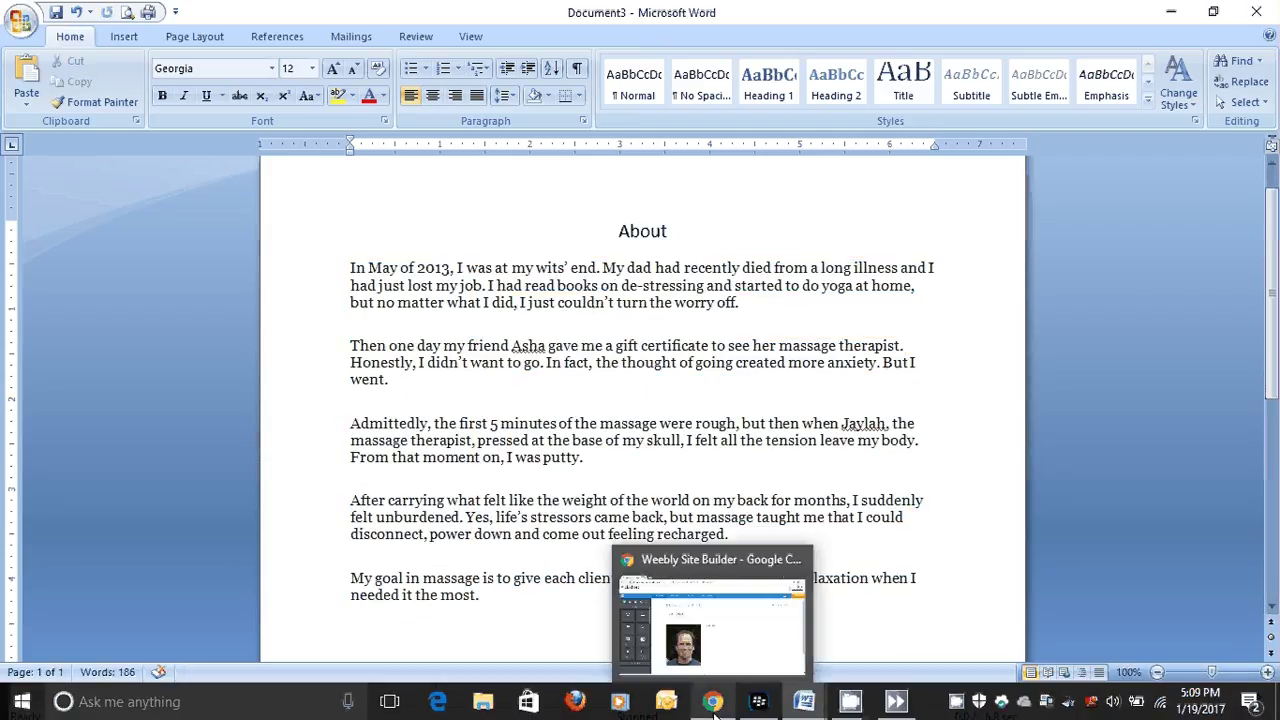
{"action": "left_click", "coordinate": [713, 704]}
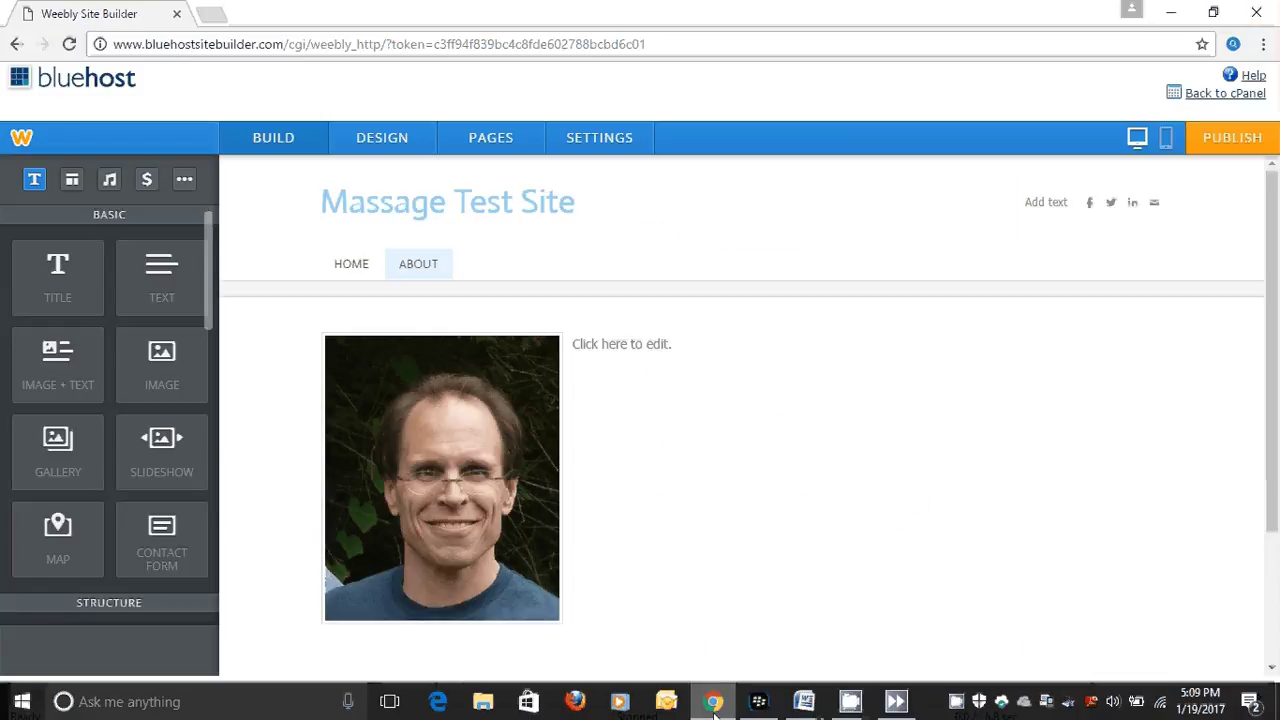
Paste the About story beside the portrait photo and switch to the mobile preview.
{"action": "left_click", "coordinate": [586, 349]}
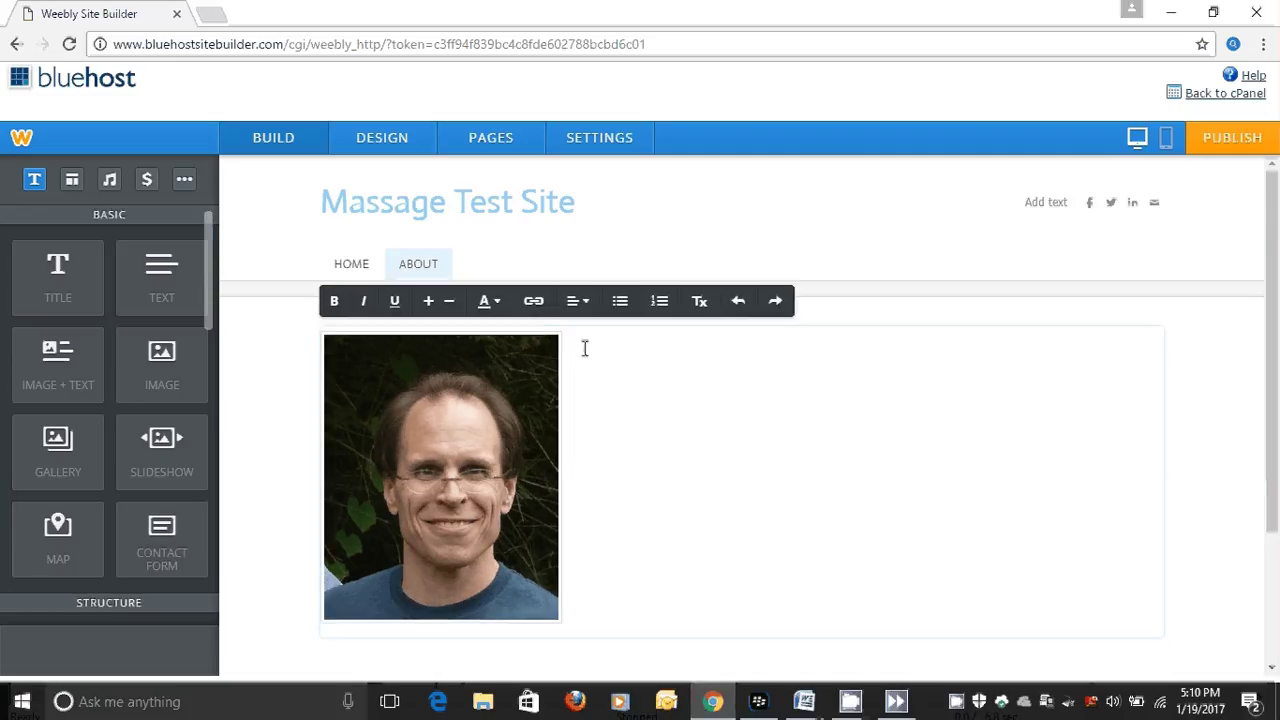
{"action": "right_click", "coordinate": [585, 348]}
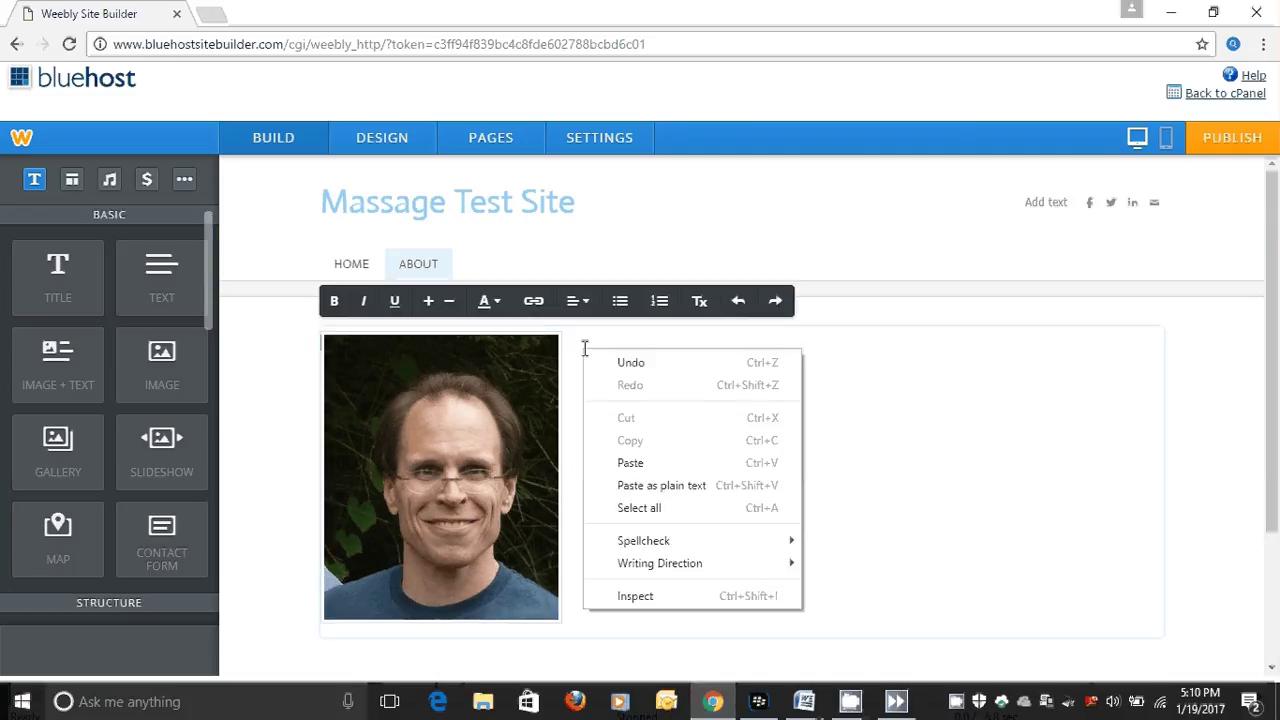
{"action": "left_click", "coordinate": [631, 465]}
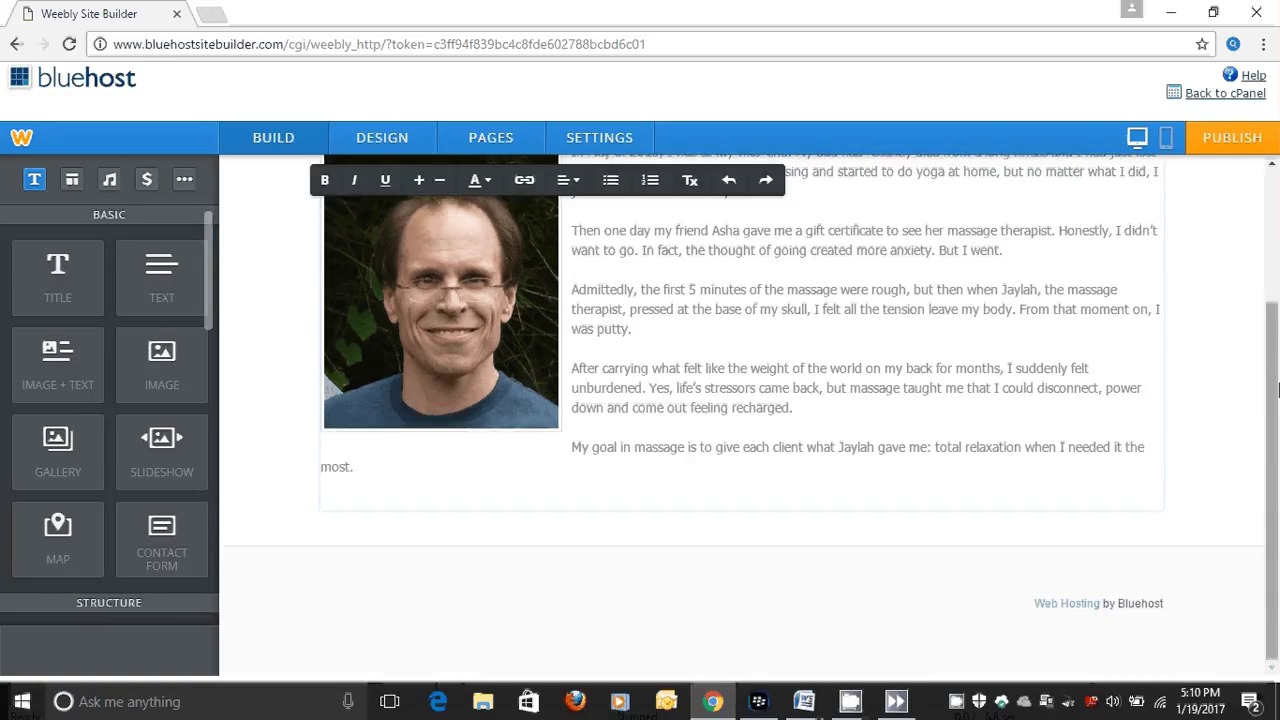
{"action": "left_click_drag", "start_coordinate": [1270, 335], "coordinate": [1262, 227]}
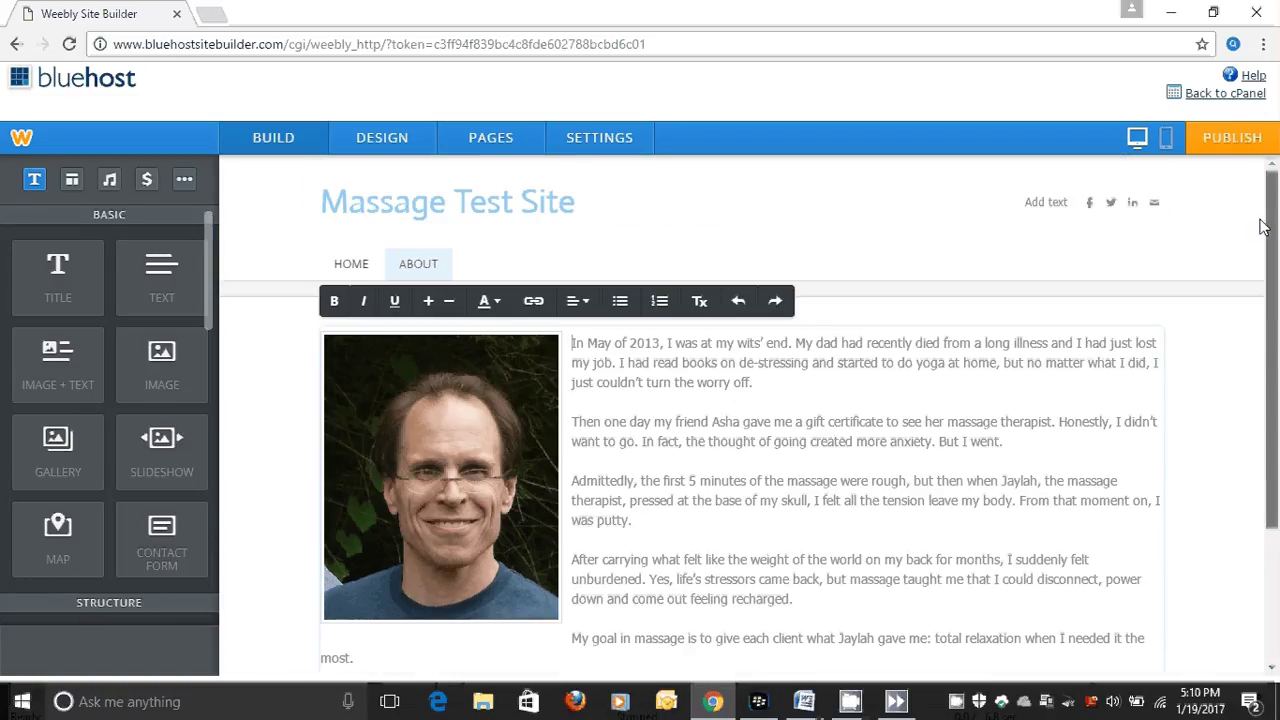
{"action": "left_click", "coordinate": [1168, 140]}
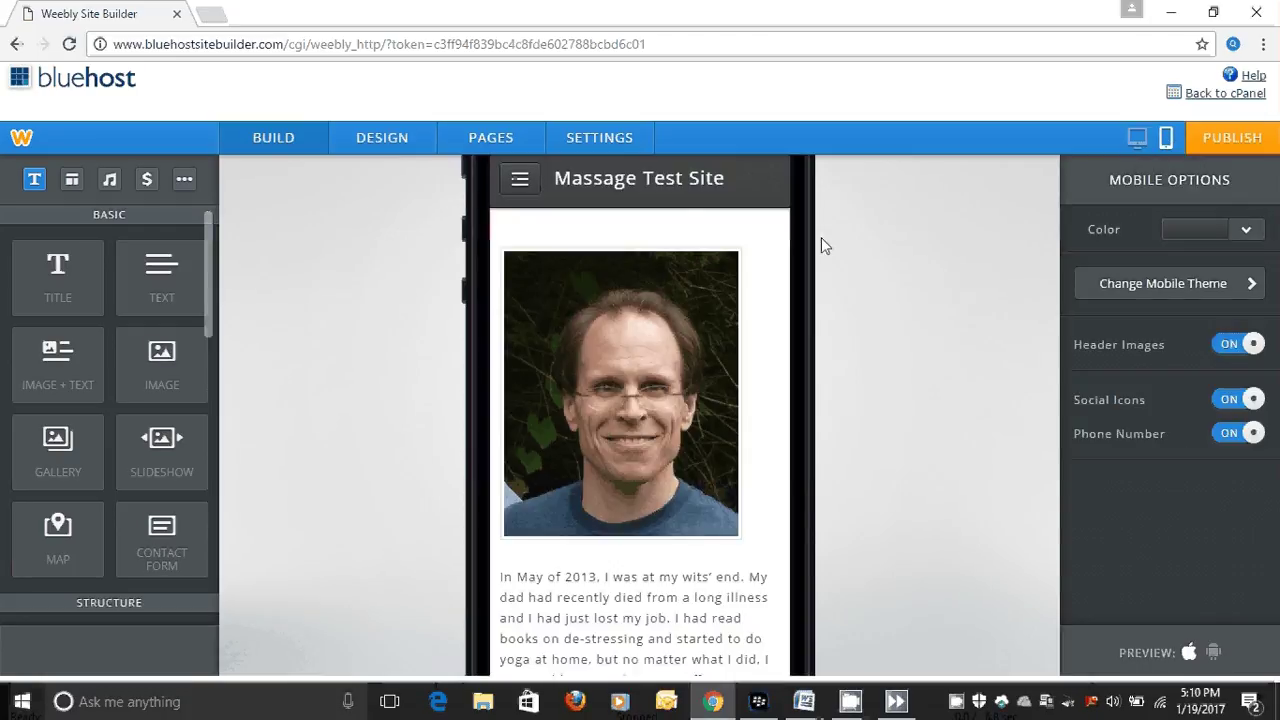
Scroll through the About page's mobile preview, then switch back to desktop view.
{"action": "scroll", "coordinate": [790, 400], "scroll_direction": "down", "scroll_amount": 5}
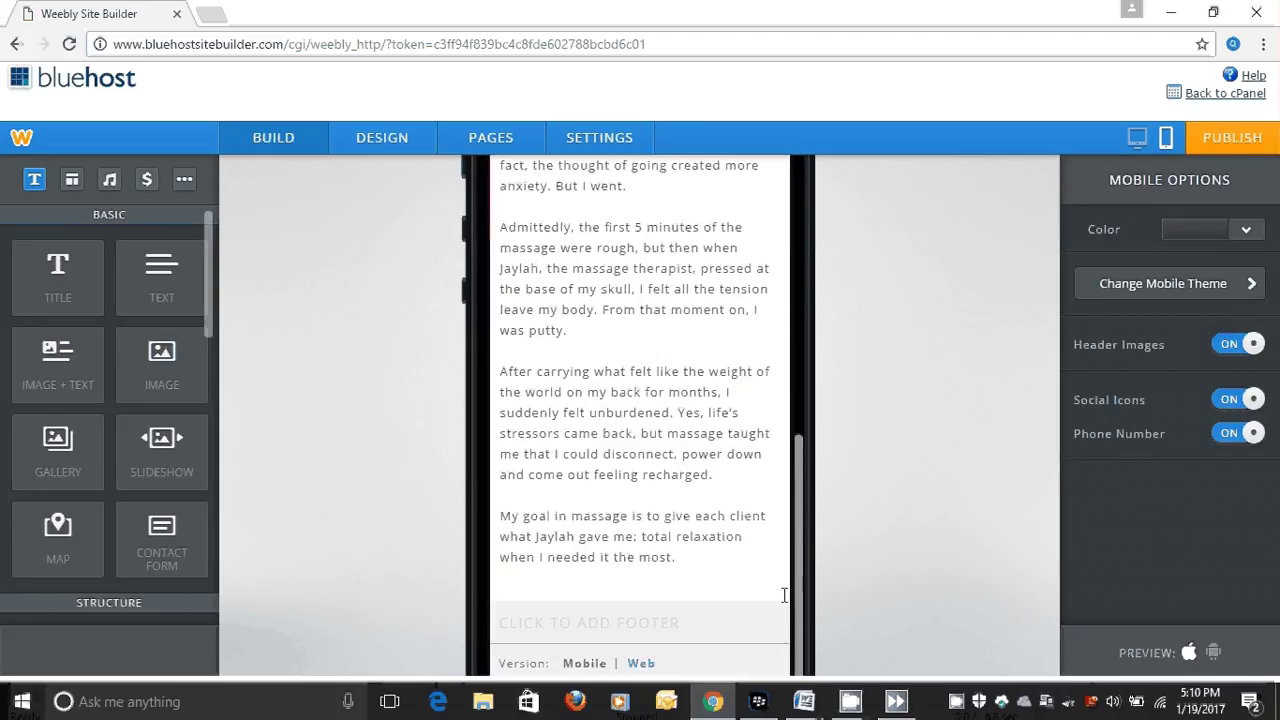
{"action": "scroll", "coordinate": [784, 494], "scroll_direction": "up", "scroll_amount": 5}
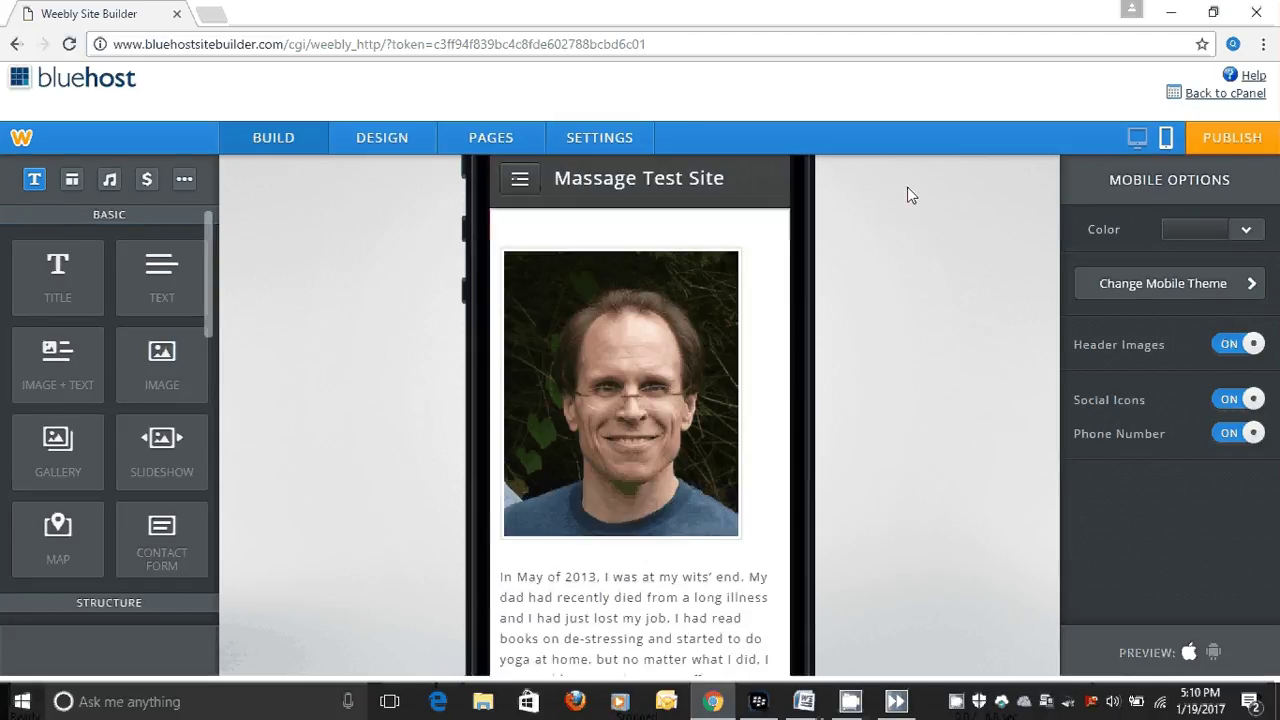
{"action": "left_click", "coordinate": [1137, 138]}
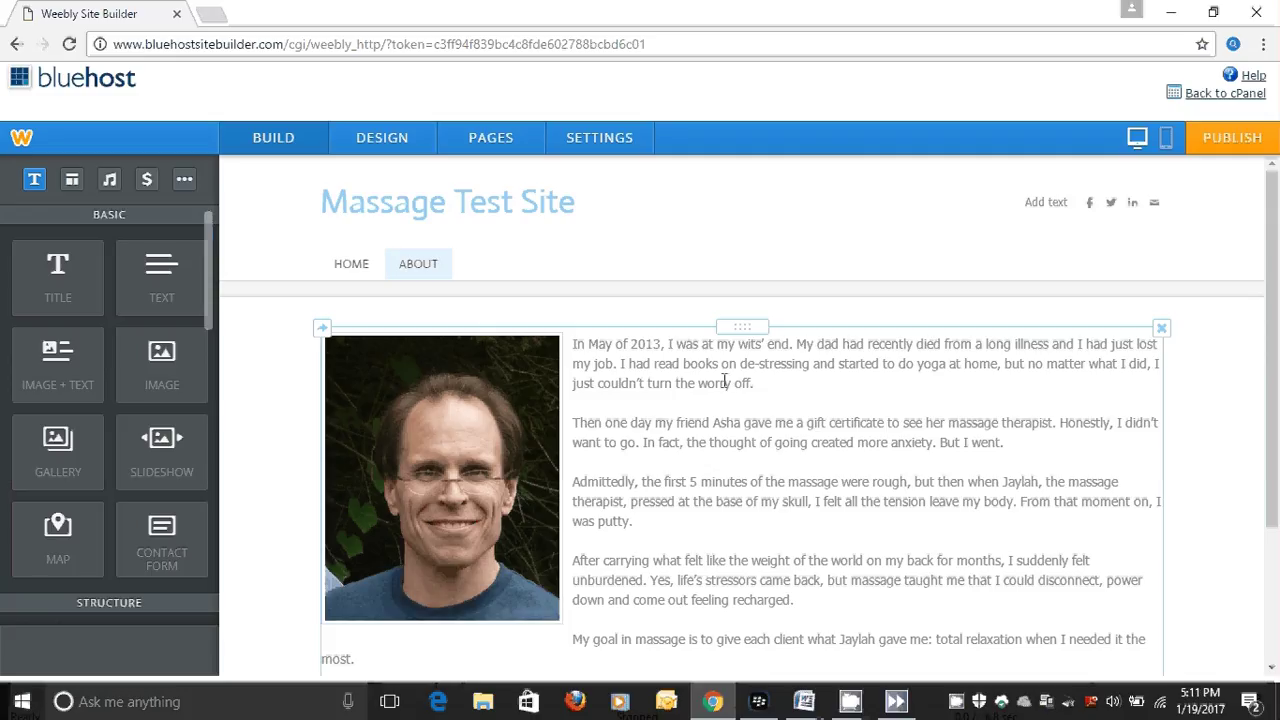
Add a standard page named 'Services' with the No Header layout and open it for editing.
{"action": "left_click", "coordinate": [485, 140]}
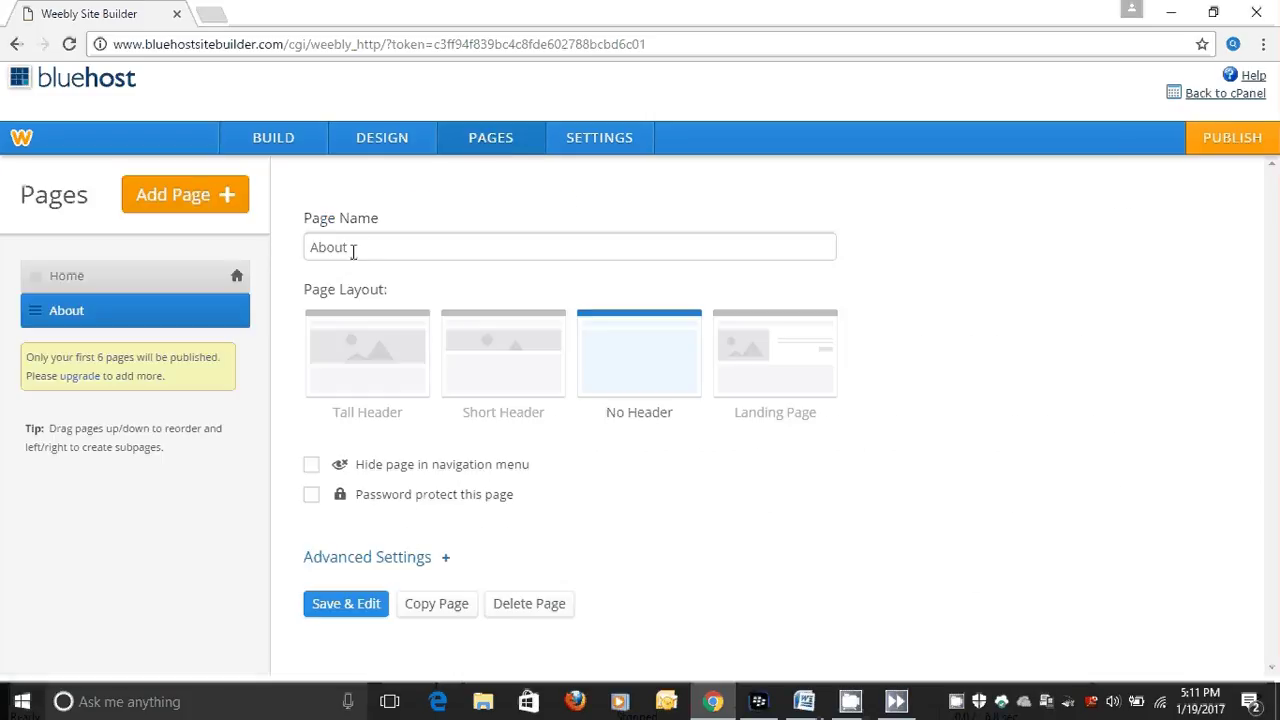
{"action": "left_click", "coordinate": [190, 196]}
{"action": "left_click", "coordinate": [145, 248]}
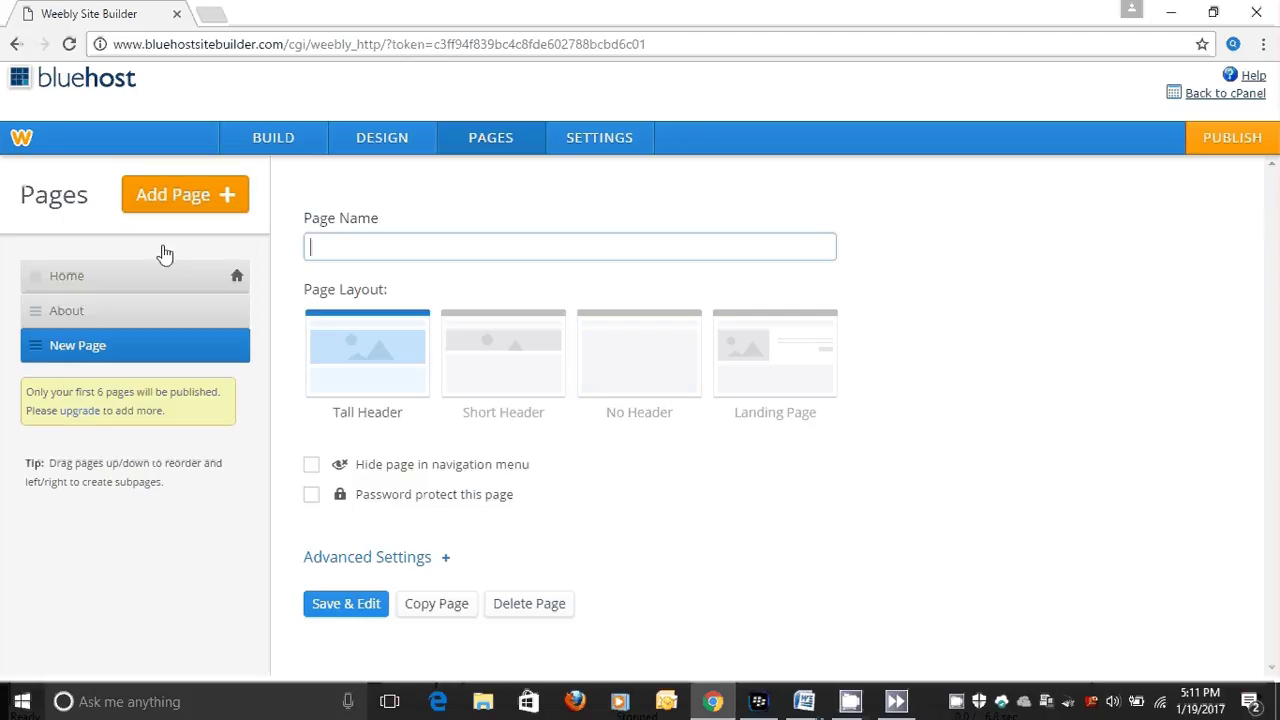
{"action": "left_click", "coordinate": [321, 249]}
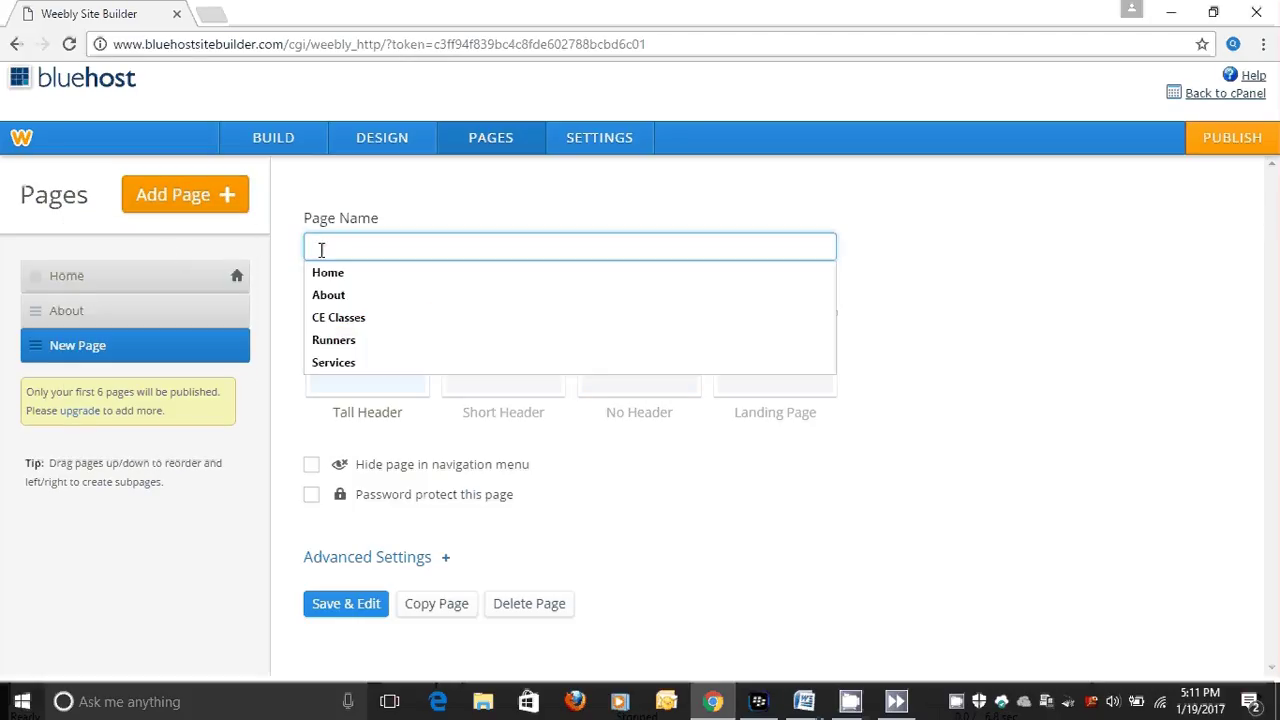
{"action": "type", "text": "Services"}
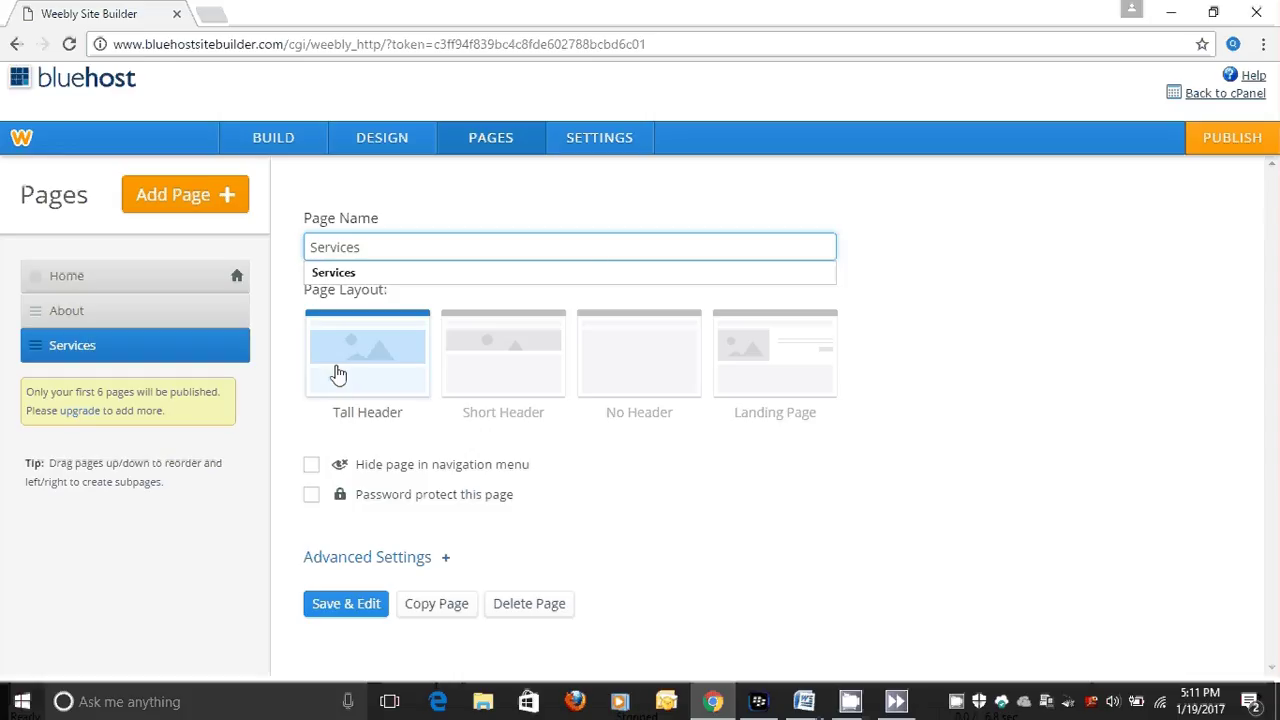
{"action": "left_click", "coordinate": [638, 387]}
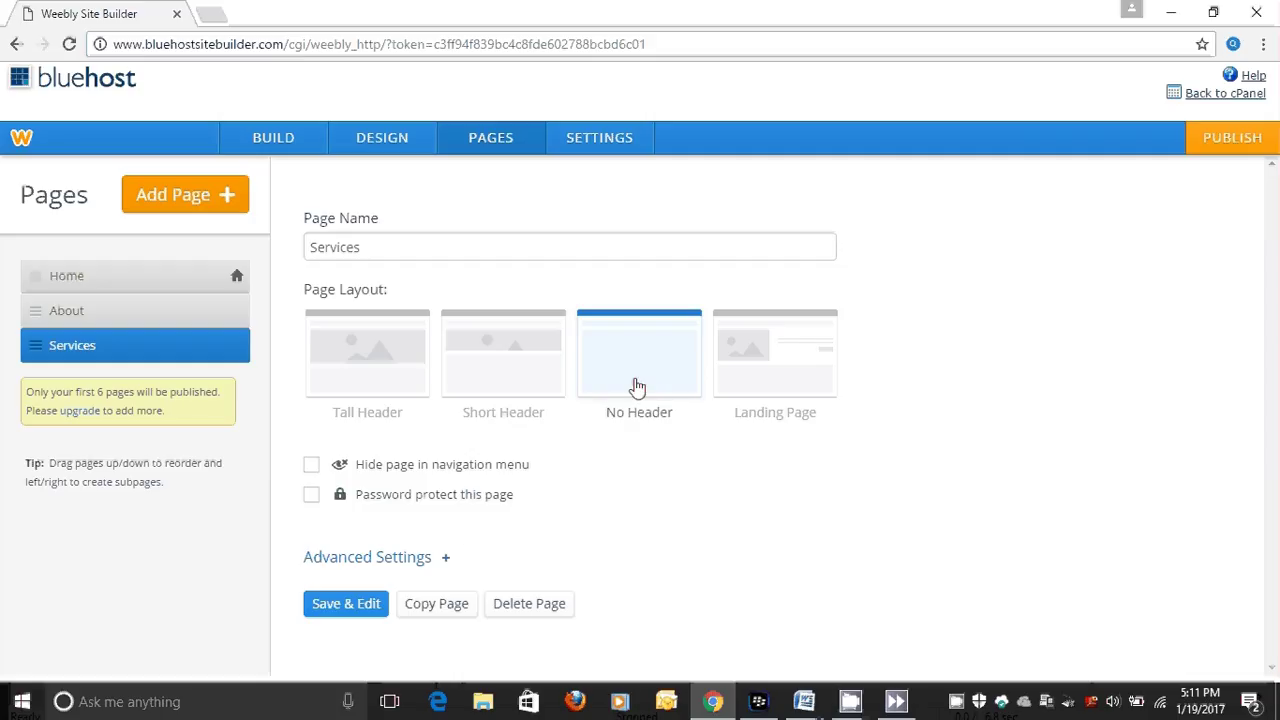
{"action": "left_click", "coordinate": [334, 612]}
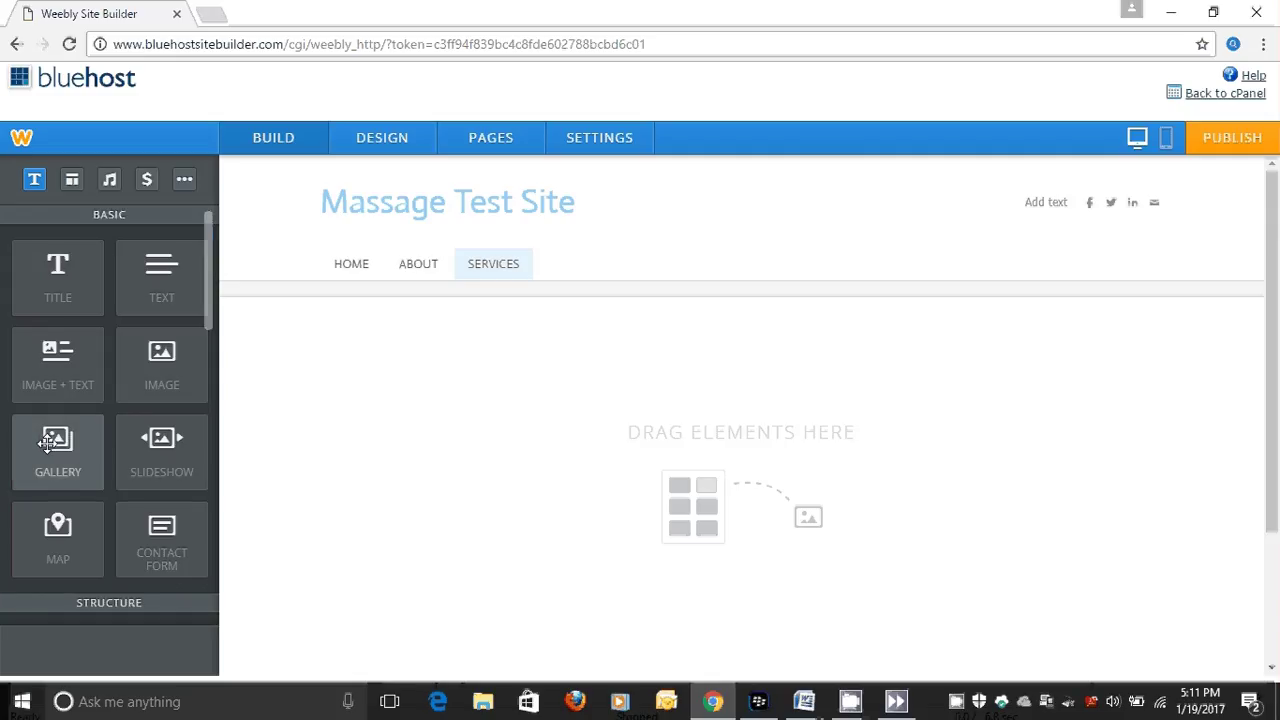
Place a gallery on the Services page and upload the Massage--woman photo into it.
{"action": "left_click_drag", "start_coordinate": [45, 445], "coordinate": [371, 390]}
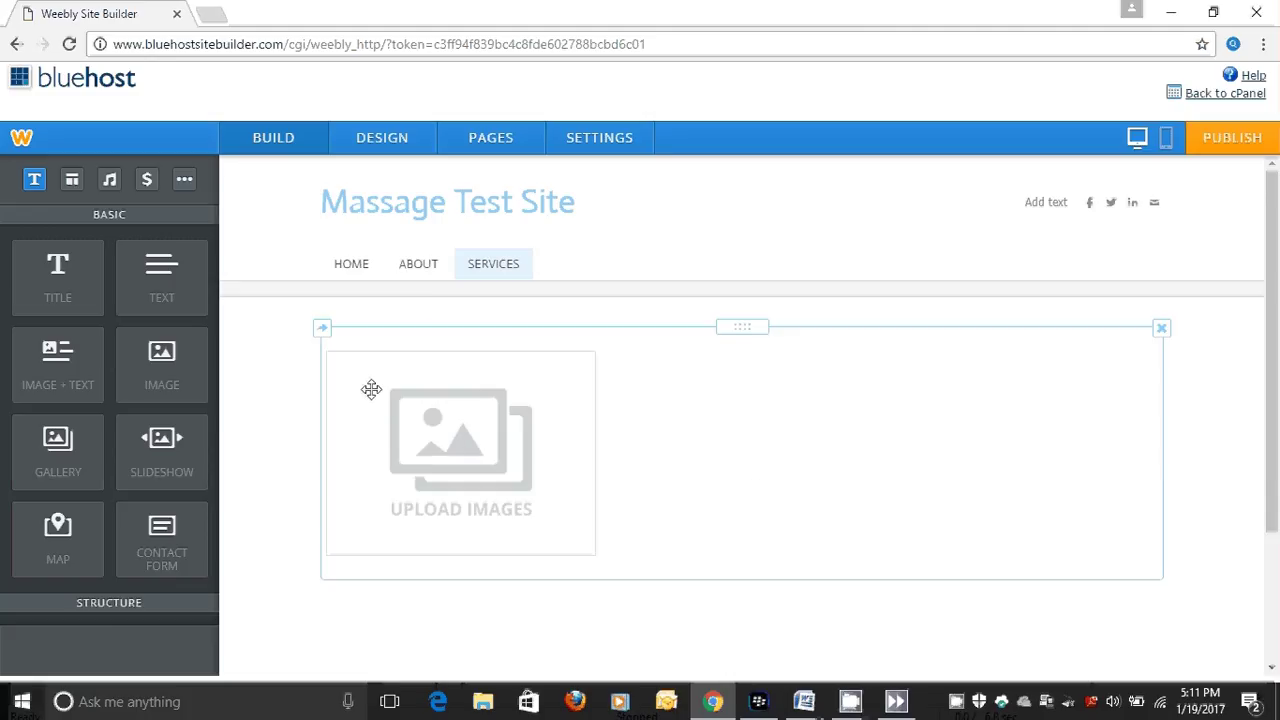
{"action": "left_click", "coordinate": [456, 450]}
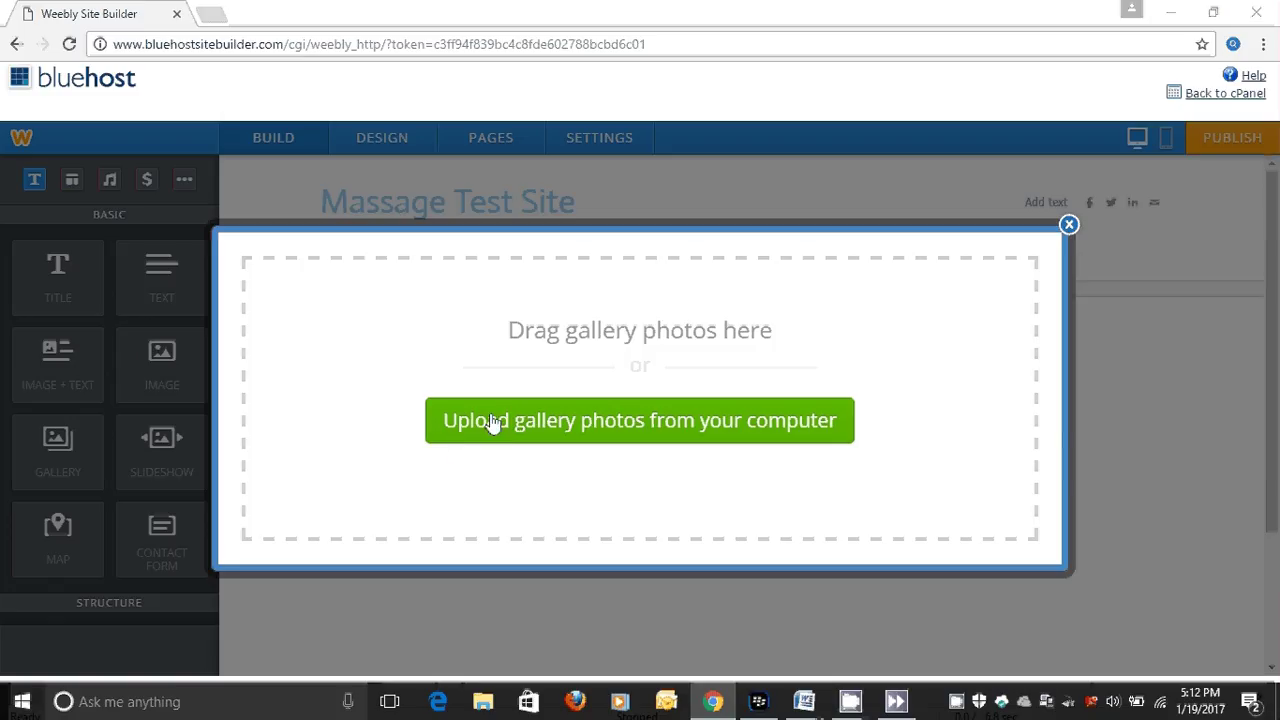
{"action": "left_click", "coordinate": [491, 422]}
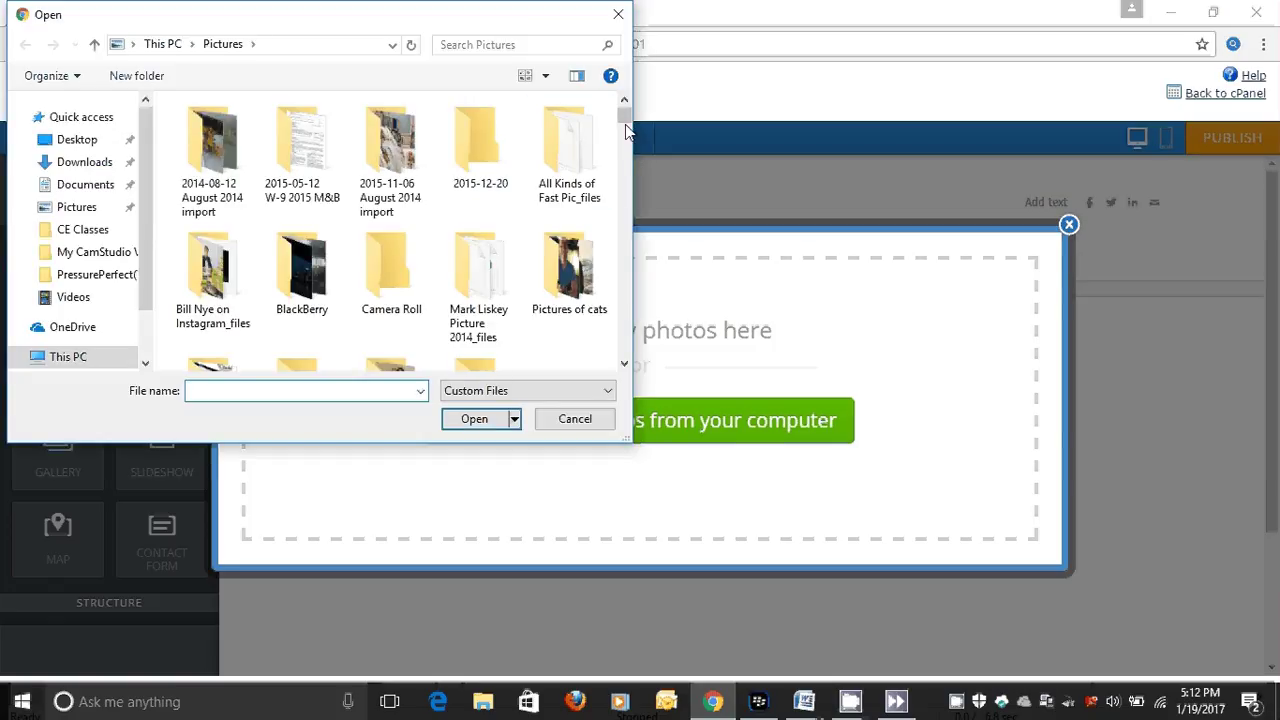
{"action": "scroll", "coordinate": [628, 186], "scroll_direction": "down", "scroll_amount": 15}
{"action": "left_click_drag", "start_coordinate": [628, 189], "coordinate": [645, 254]}
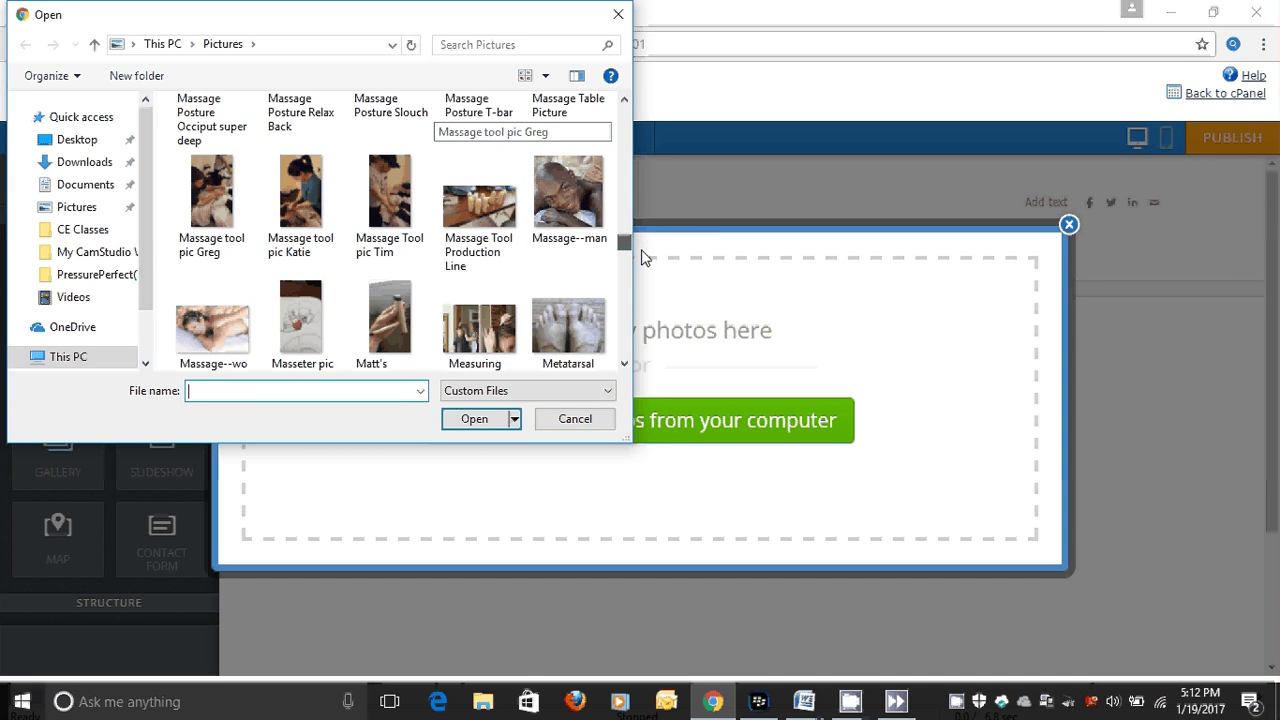
{"action": "left_click", "coordinate": [225, 318]}
{"action": "left_click", "coordinate": [449, 418]}
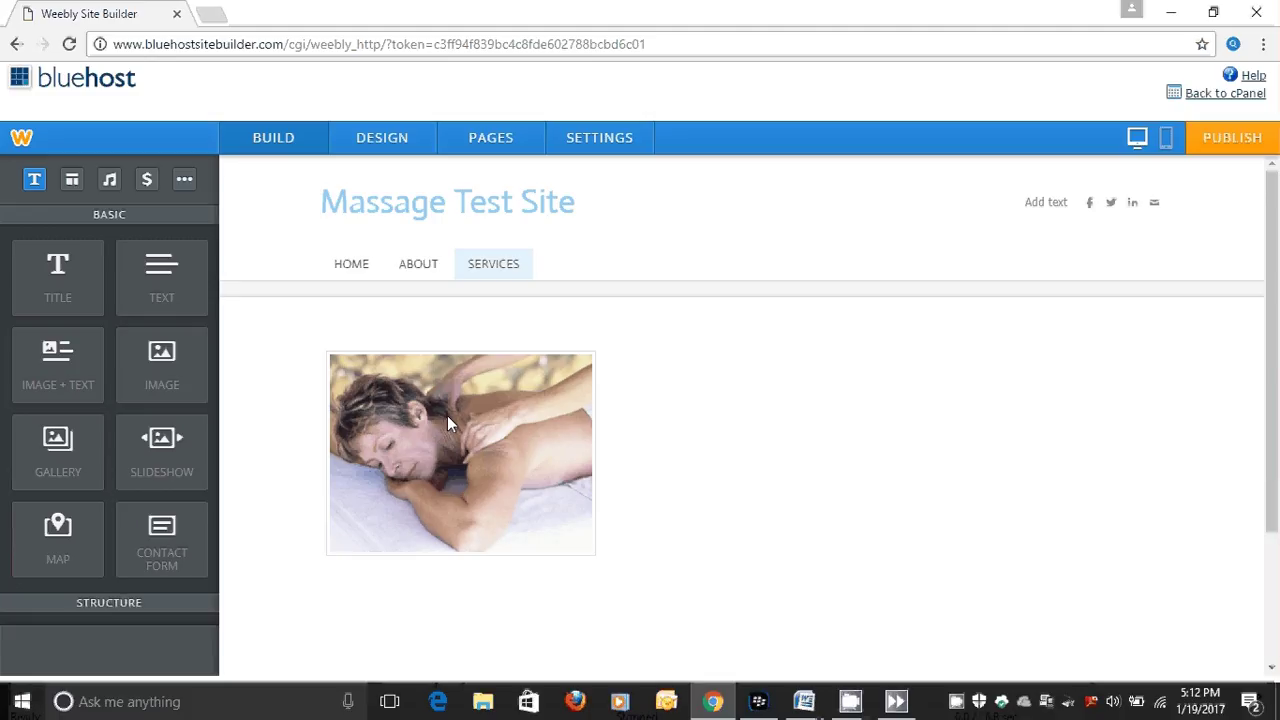
Upload Closeup Sciatica Pic as the gallery's second photo.
{"action": "left_click", "coordinate": [646, 435]}
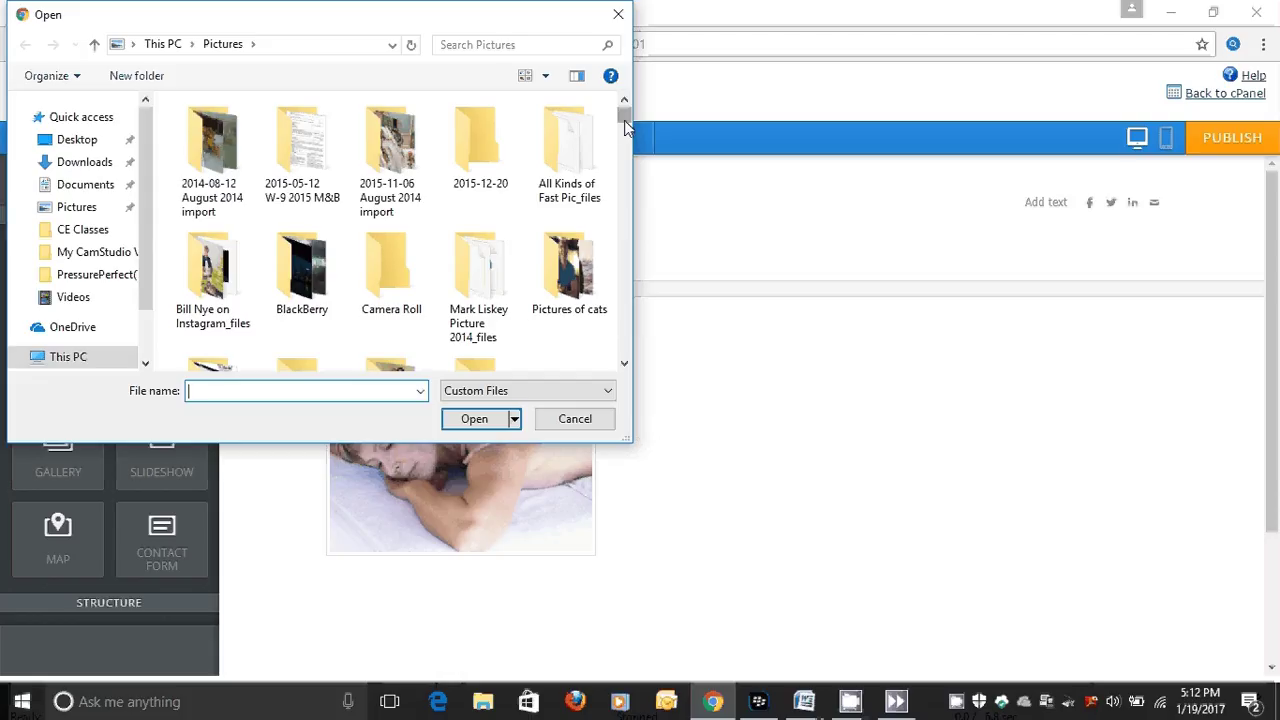
{"action": "left_click_drag", "start_coordinate": [624, 118], "coordinate": [626, 158]}
{"action": "left_click", "coordinate": [560, 330]}
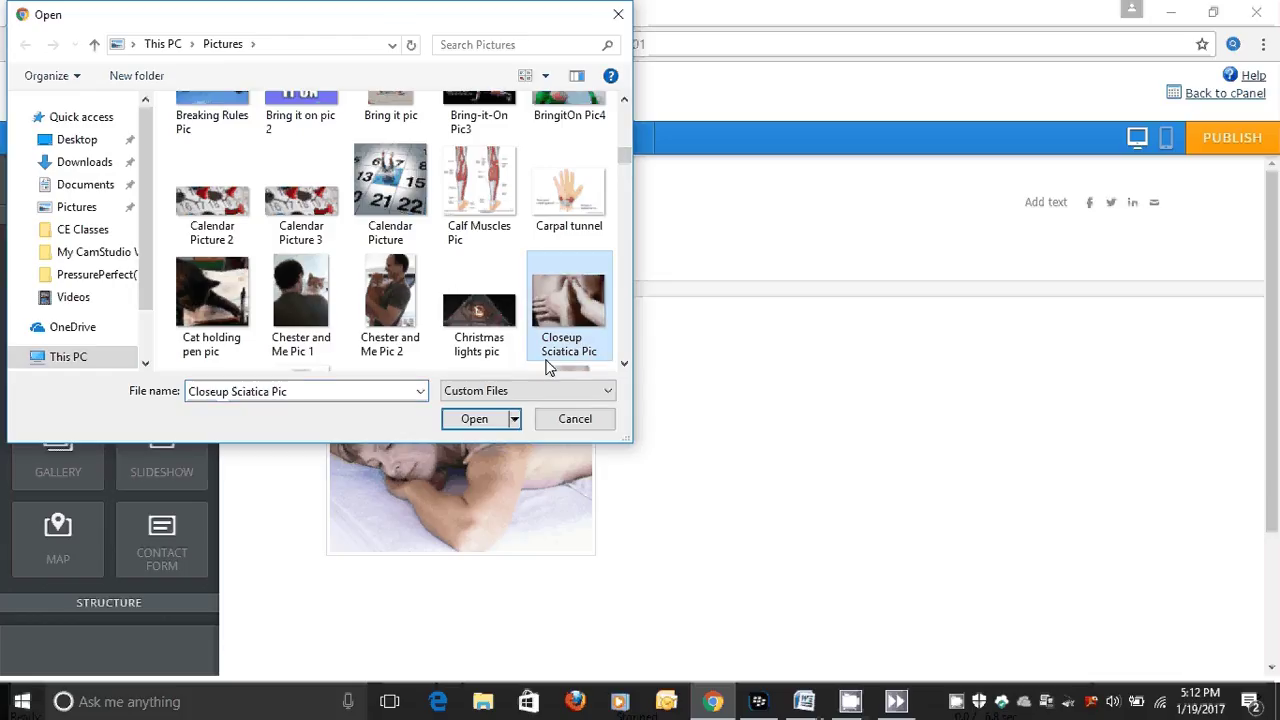
{"action": "left_click", "coordinate": [485, 419]}
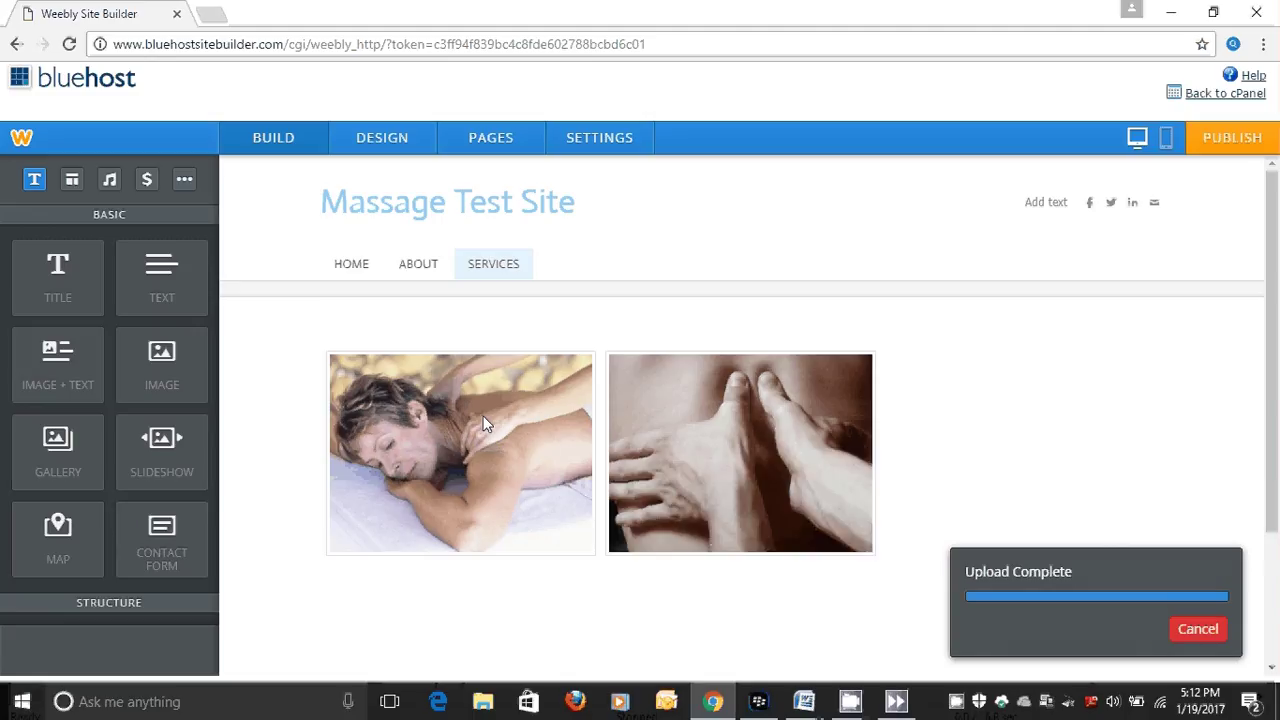
Upload 'MT in neck pain with red area' as the gallery's third photo.
{"action": "left_click", "coordinate": [925, 428]}
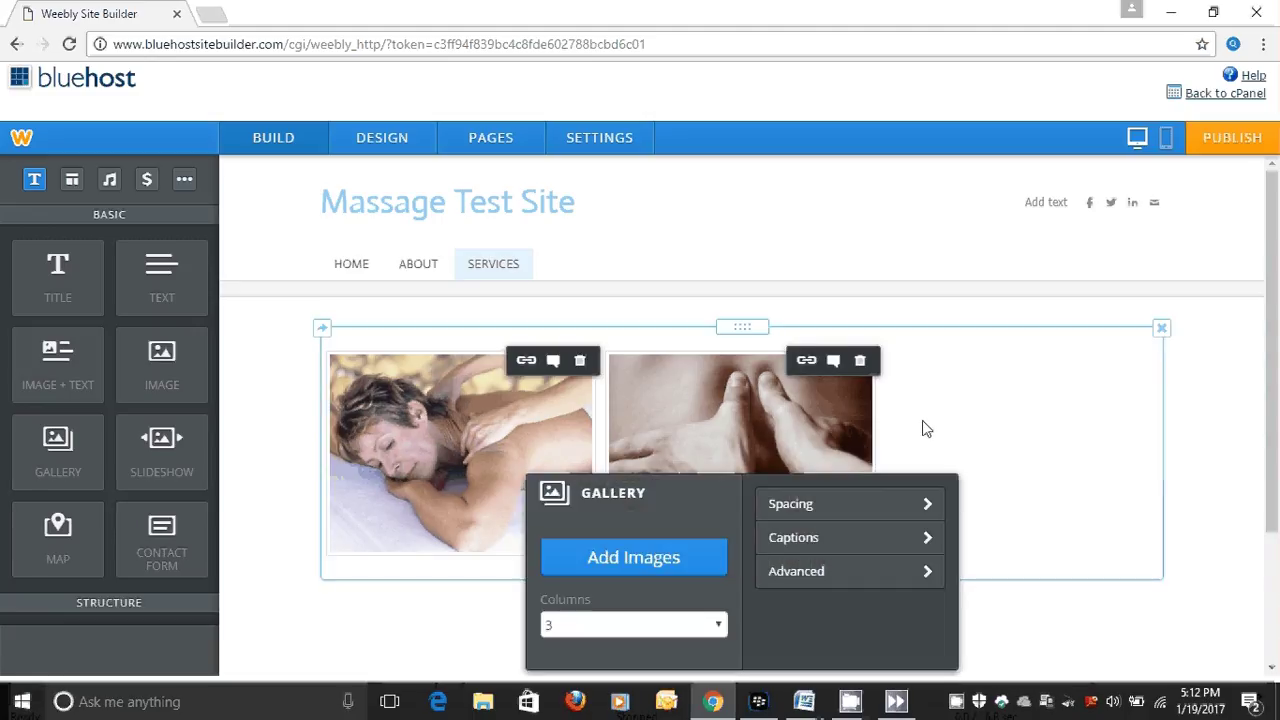
{"action": "left_click", "coordinate": [668, 568]}
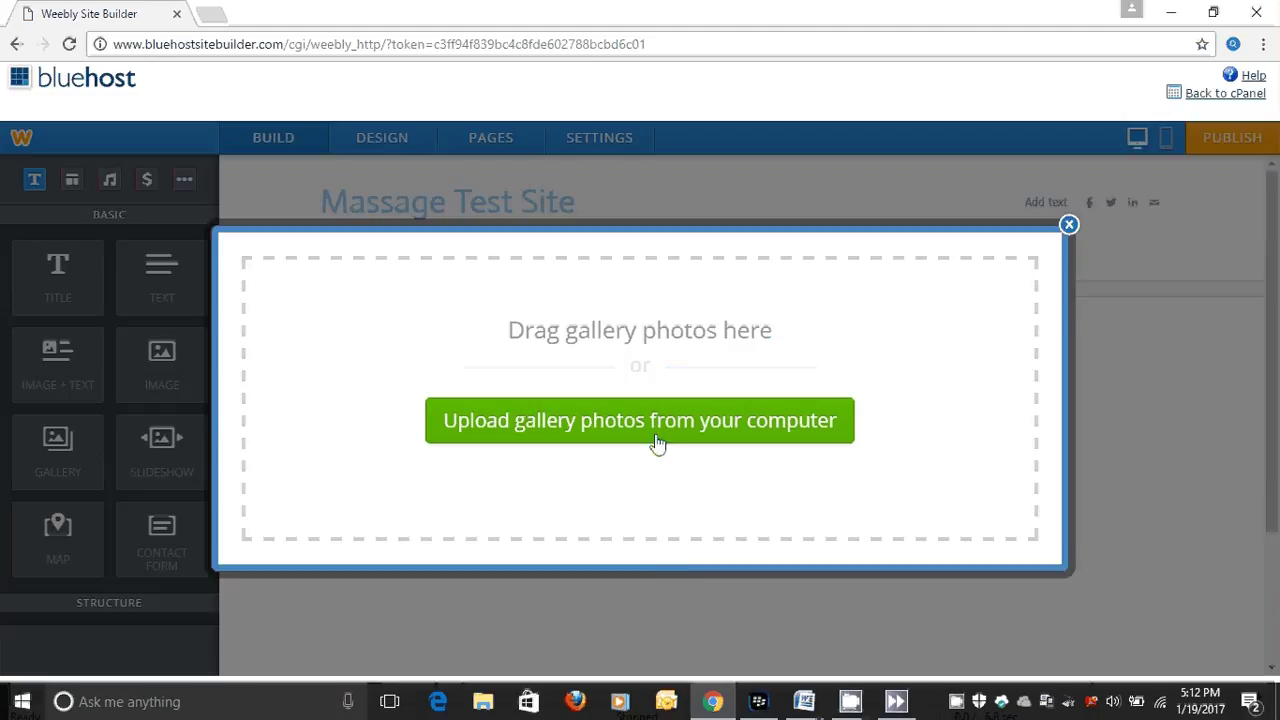
{"action": "left_click", "coordinate": [657, 430]}
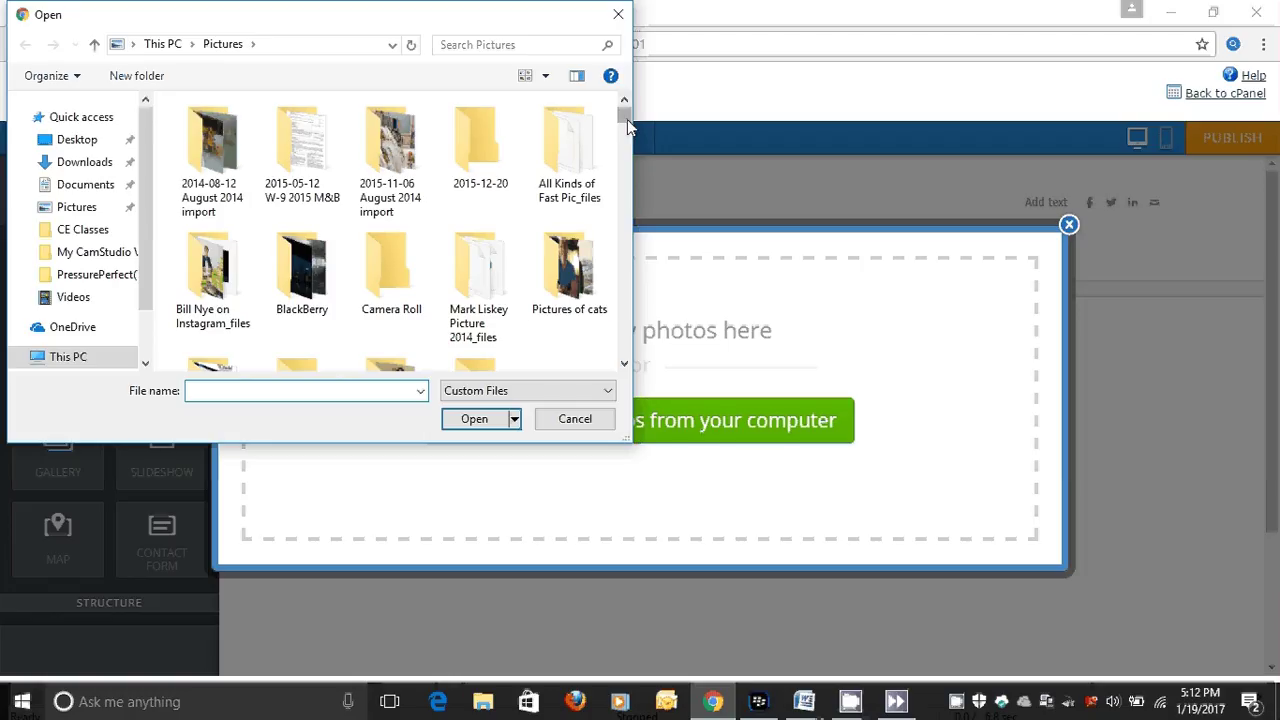
{"action": "left_click_drag", "start_coordinate": [627, 119], "coordinate": [626, 251]}
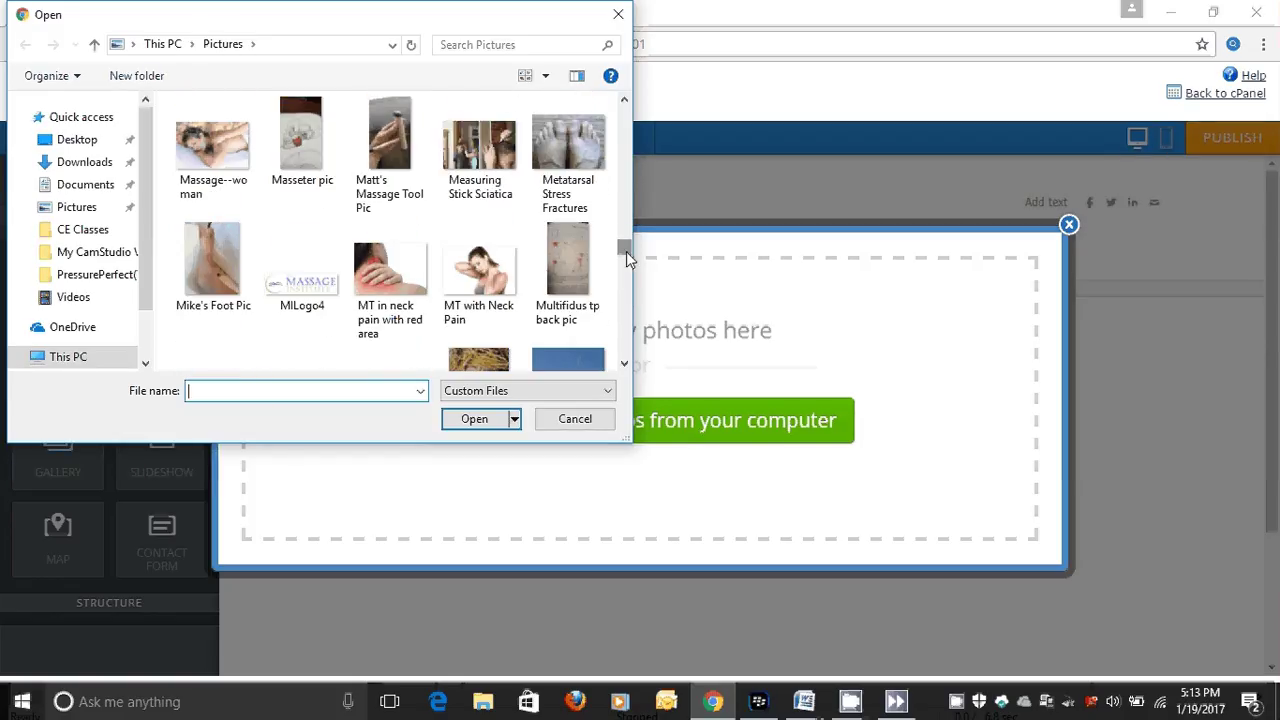
{"action": "left_click", "coordinate": [390, 290]}
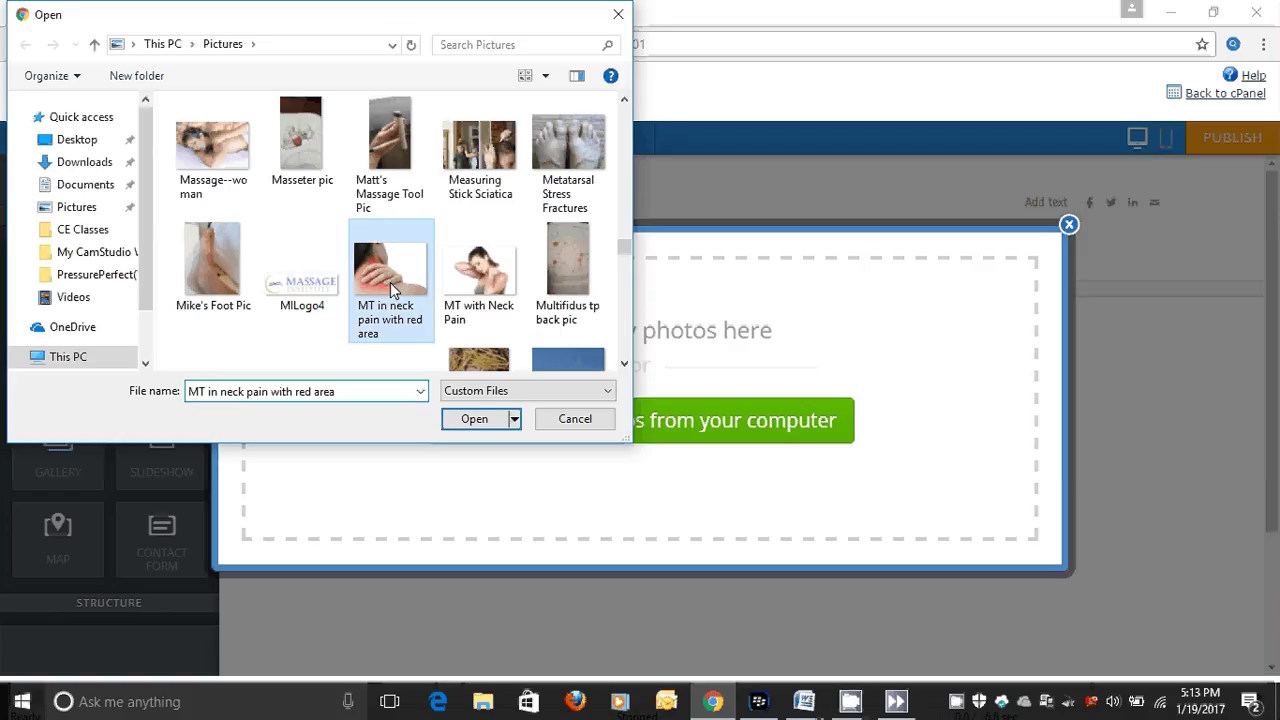
{"action": "left_click", "coordinate": [478, 424]}
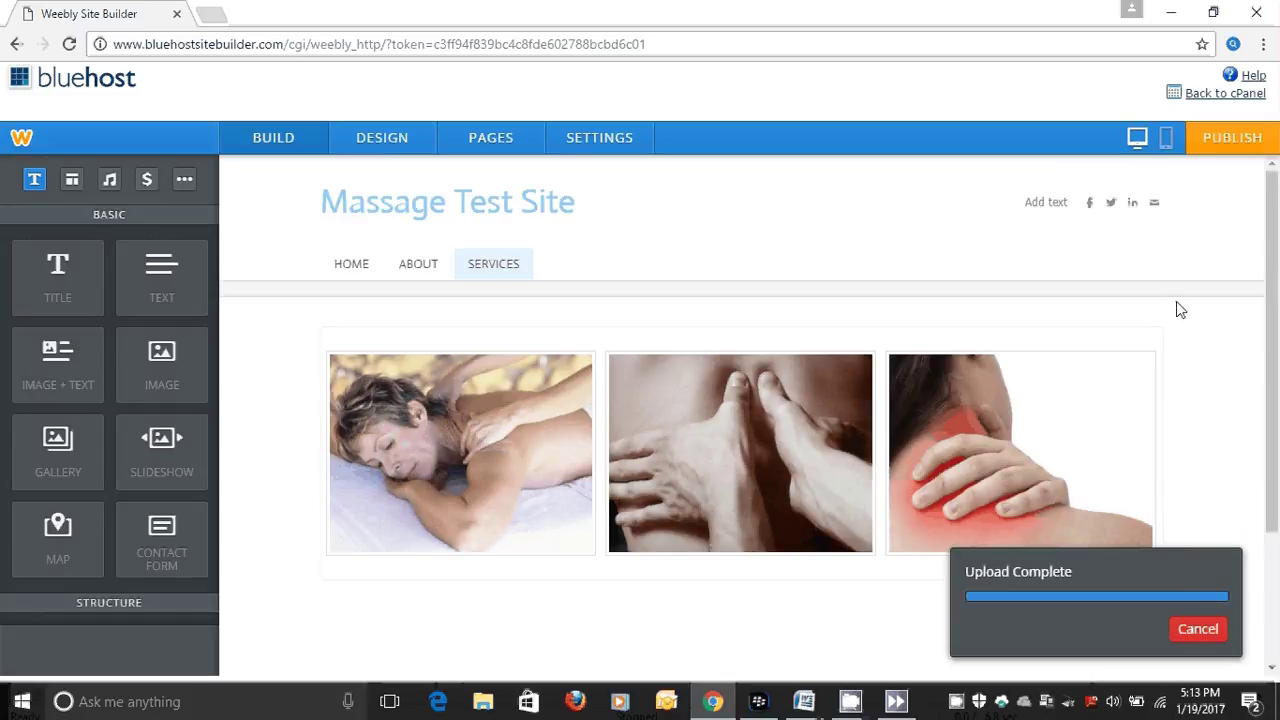
{"action": "left_click_drag", "start_coordinate": [1275, 287], "coordinate": [1277, 385]}
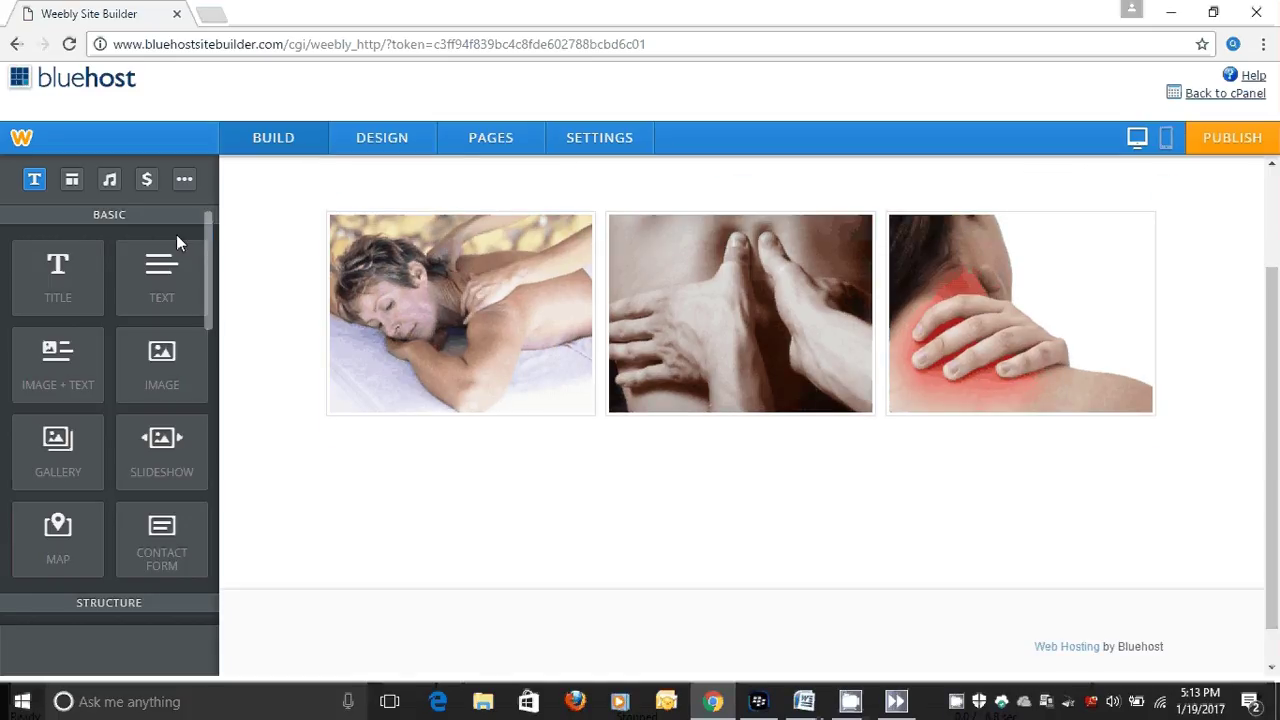
Drop a text block below the Services gallery and bring up Word's Document4 with the services descriptions.
{"action": "left_click_drag", "start_coordinate": [138, 254], "coordinate": [369, 466]}
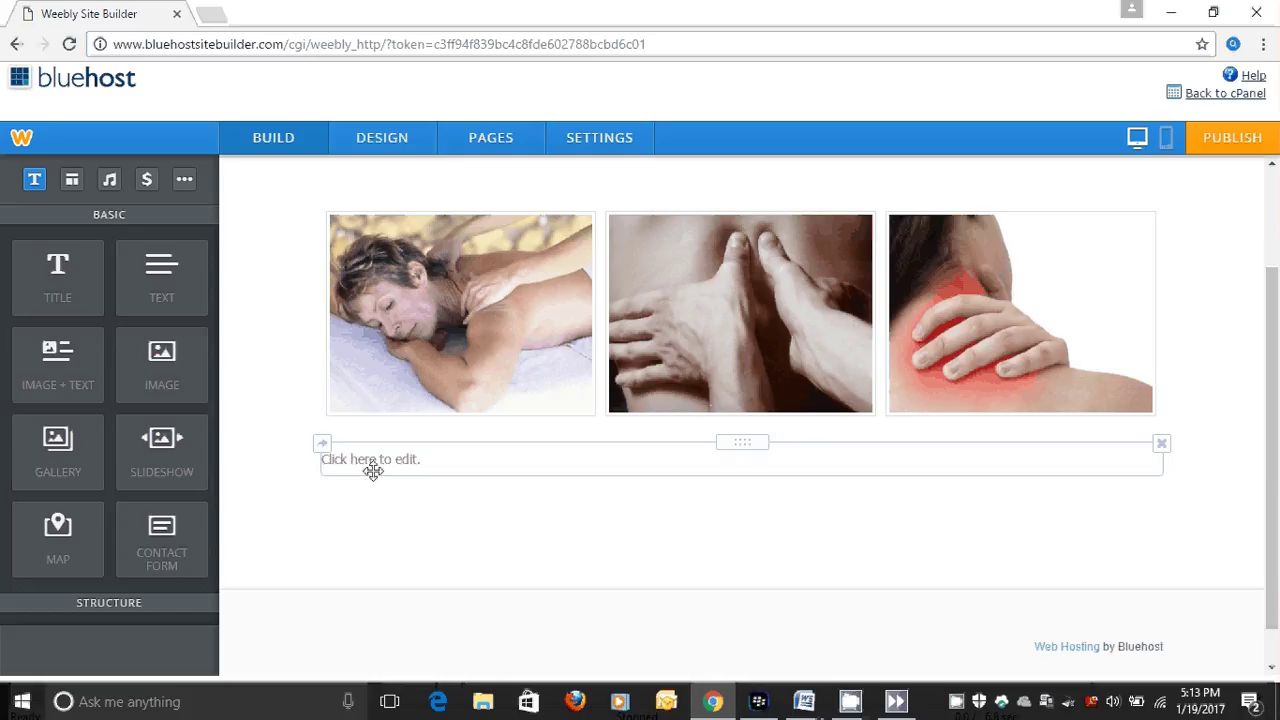
{"action": "left_click", "coordinate": [797, 704]}
{"action": "left_click", "coordinate": [1010, 630]}
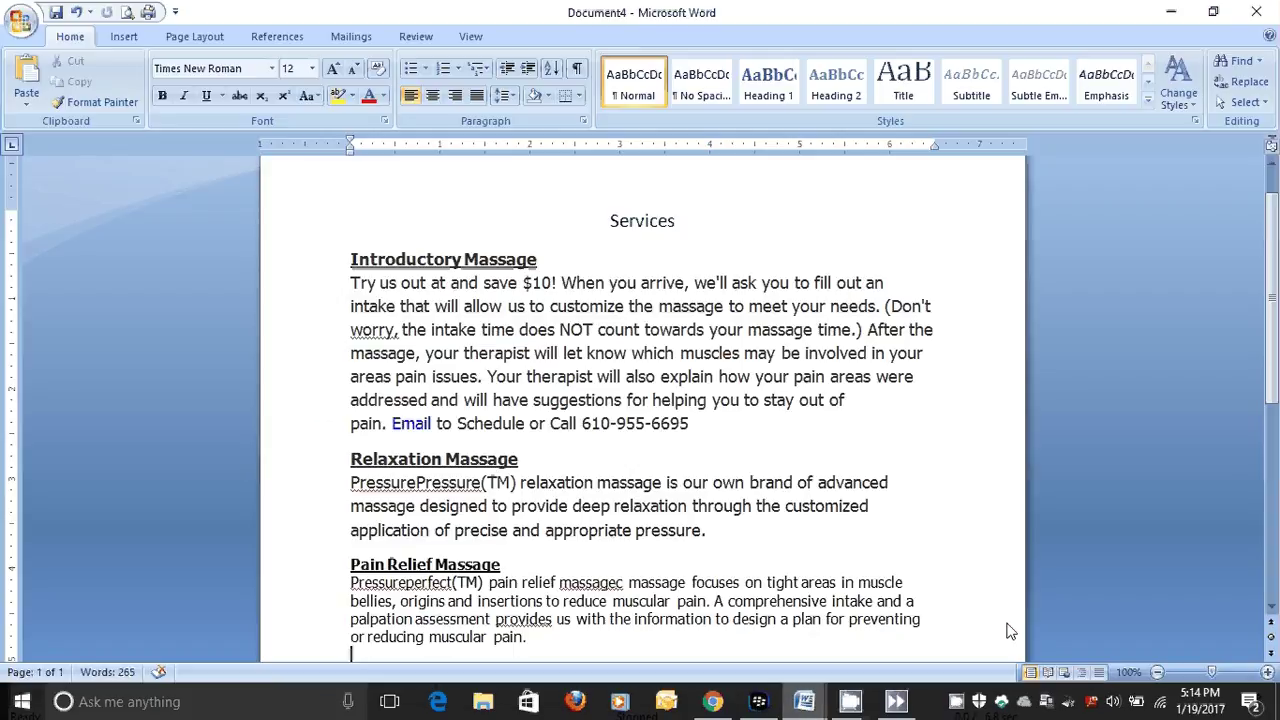
Copy the Word text from Introductory Massage through the location address, then return to Chrome.
{"action": "left_click", "coordinate": [349, 265]}
{"action": "left_click_drag", "start_coordinate": [350, 262], "coordinate": [720, 583]}
{"action": "right_click", "coordinate": [535, 445]}
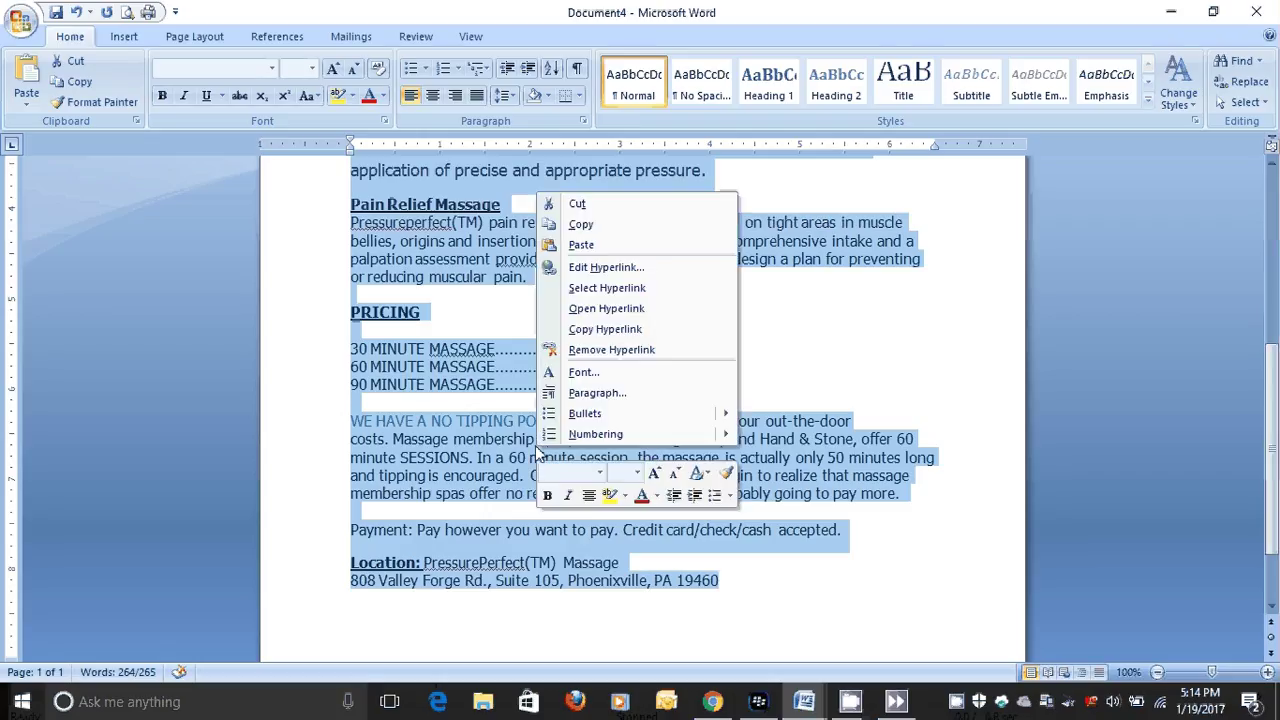
{"action": "left_click", "coordinate": [604, 228]}
{"action": "key", "text": "alt+Tab"}
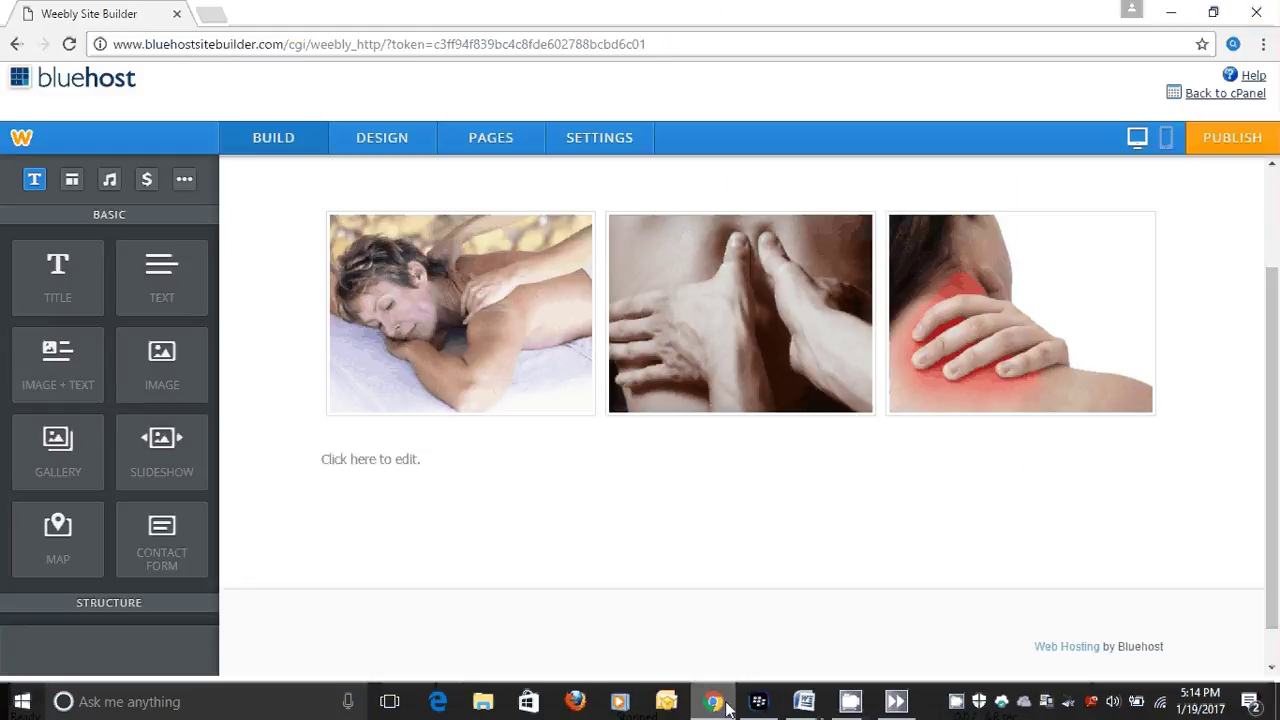
Paste the massage descriptions, pricing and location into the empty text block, then preview on mobile.
{"action": "left_click", "coordinate": [326, 460]}
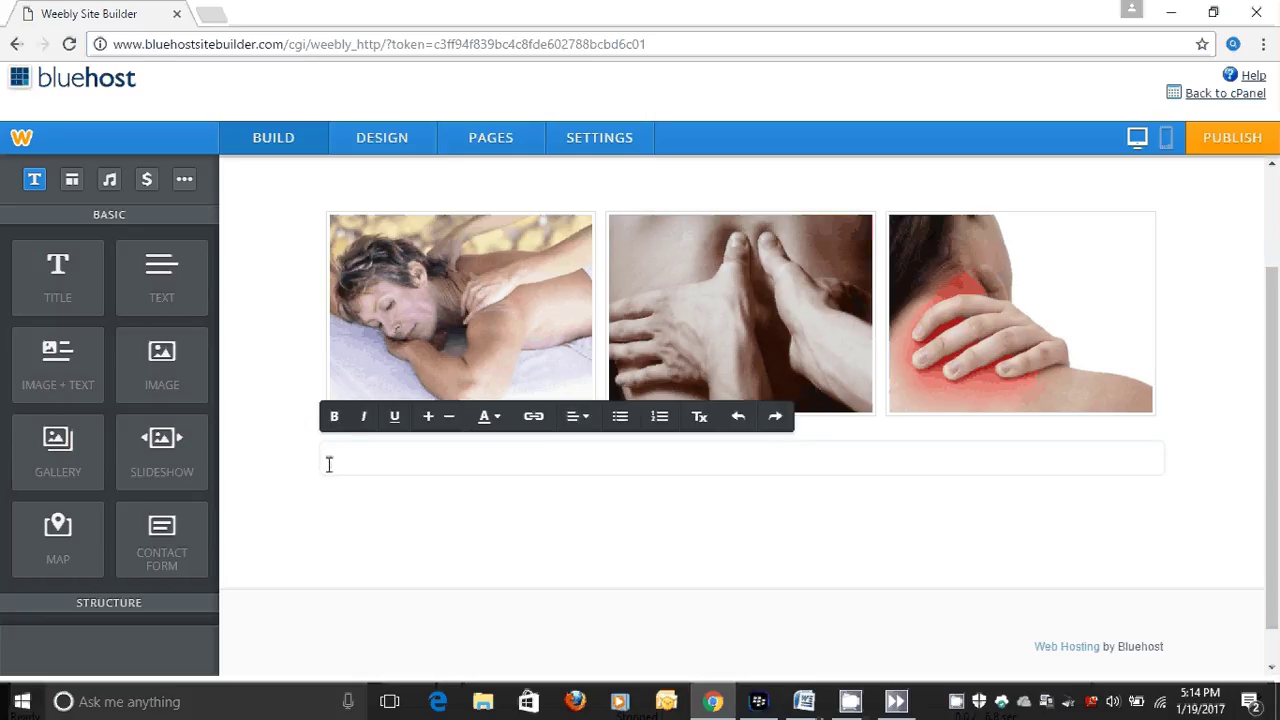
{"action": "right_click", "coordinate": [328, 464]}
{"action": "left_click", "coordinate": [372, 239]}
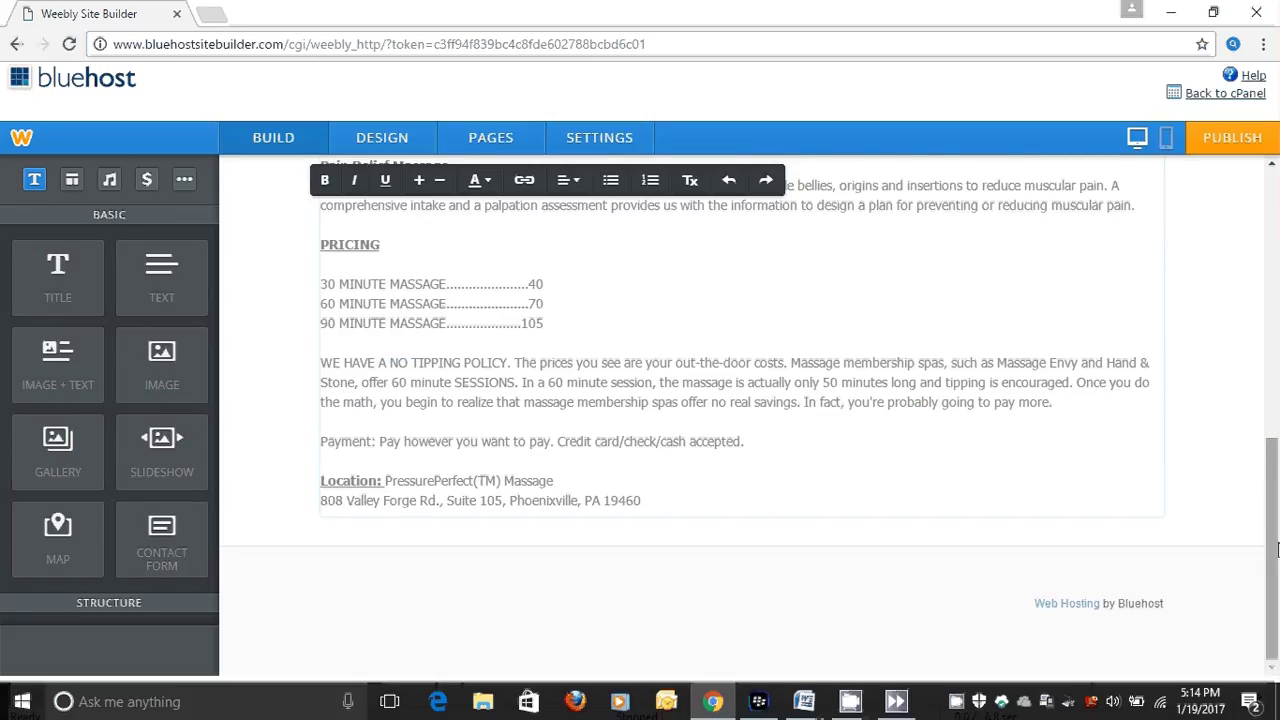
{"action": "left_click_drag", "start_coordinate": [1276, 548], "coordinate": [1277, 512]}
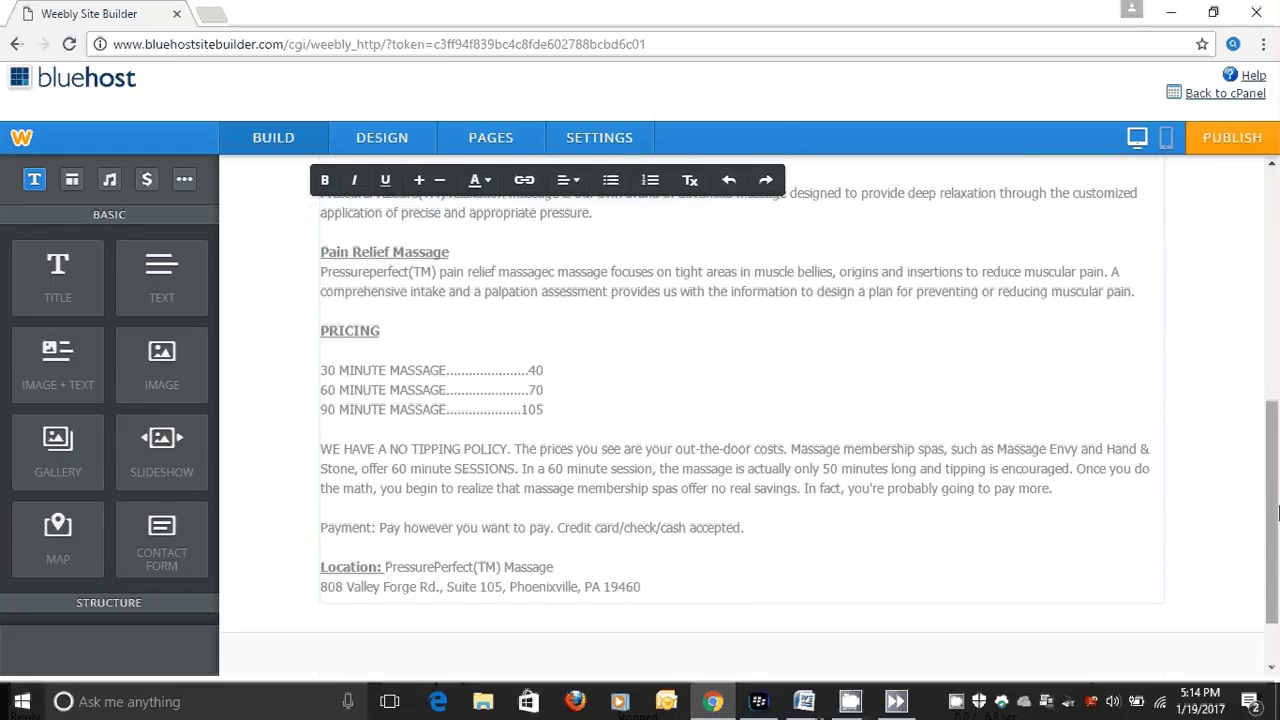
{"action": "left_click", "coordinate": [1165, 143]}
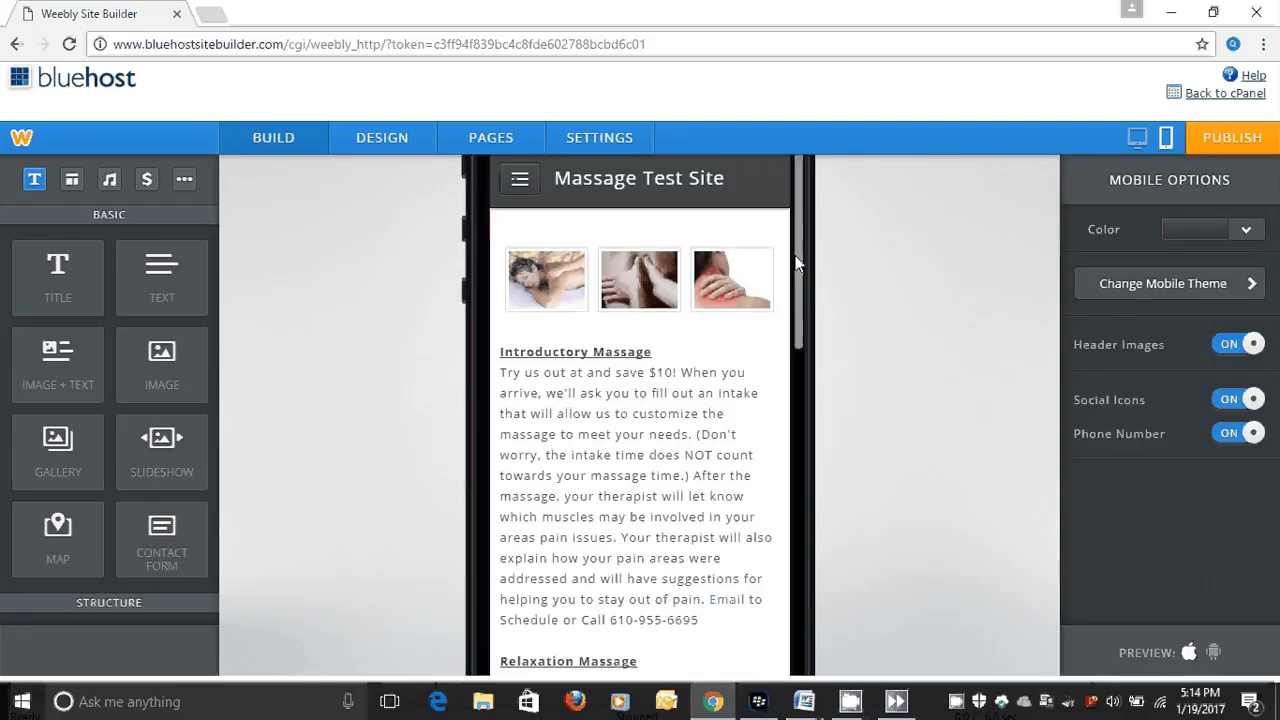
Leave the phone preview for the desktop editor and open the Home page with its '$10 off intro massage' headline.
{"action": "left_click_drag", "start_coordinate": [799, 263], "coordinate": [968, 186]}
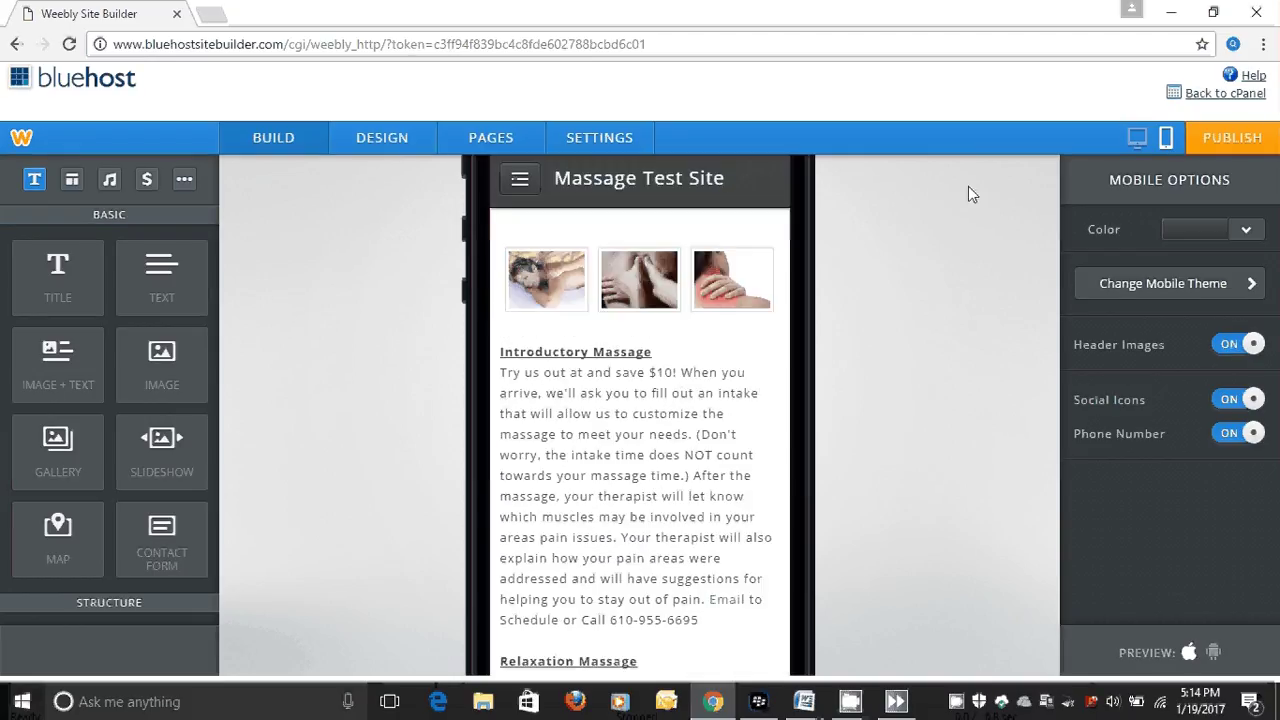
{"action": "left_click", "coordinate": [1138, 140]}
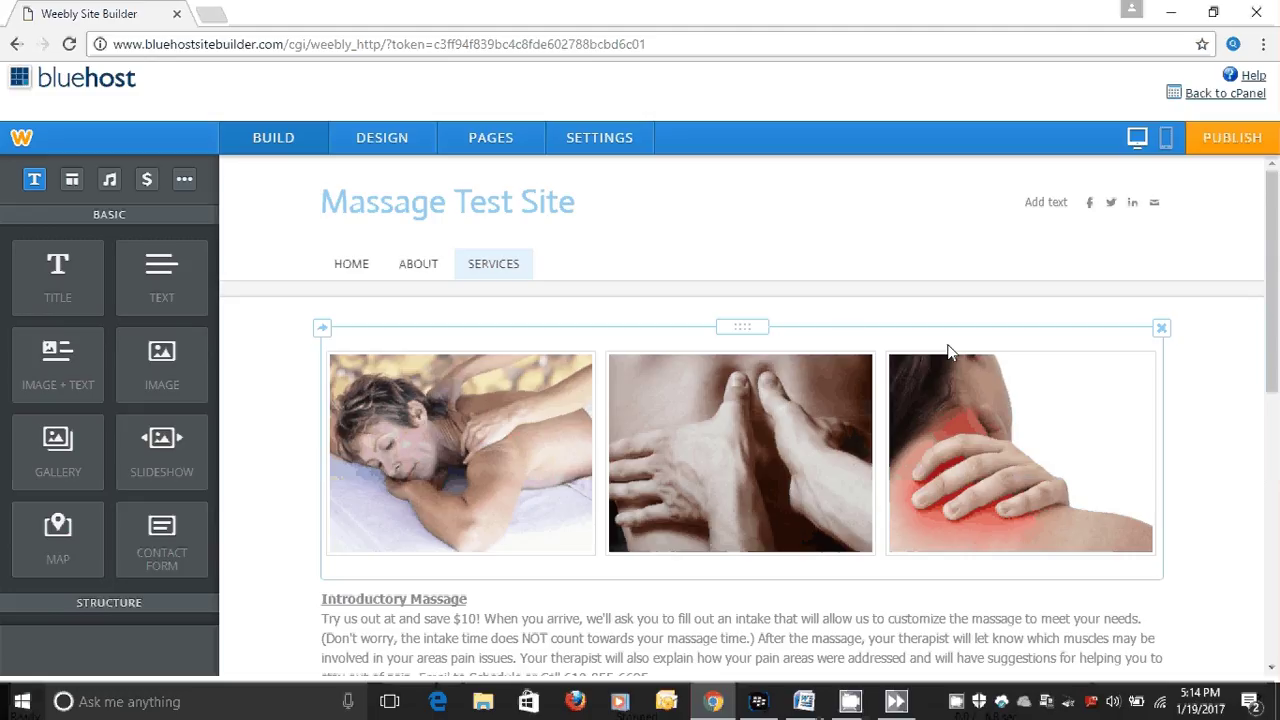
{"action": "left_click", "coordinate": [346, 272]}
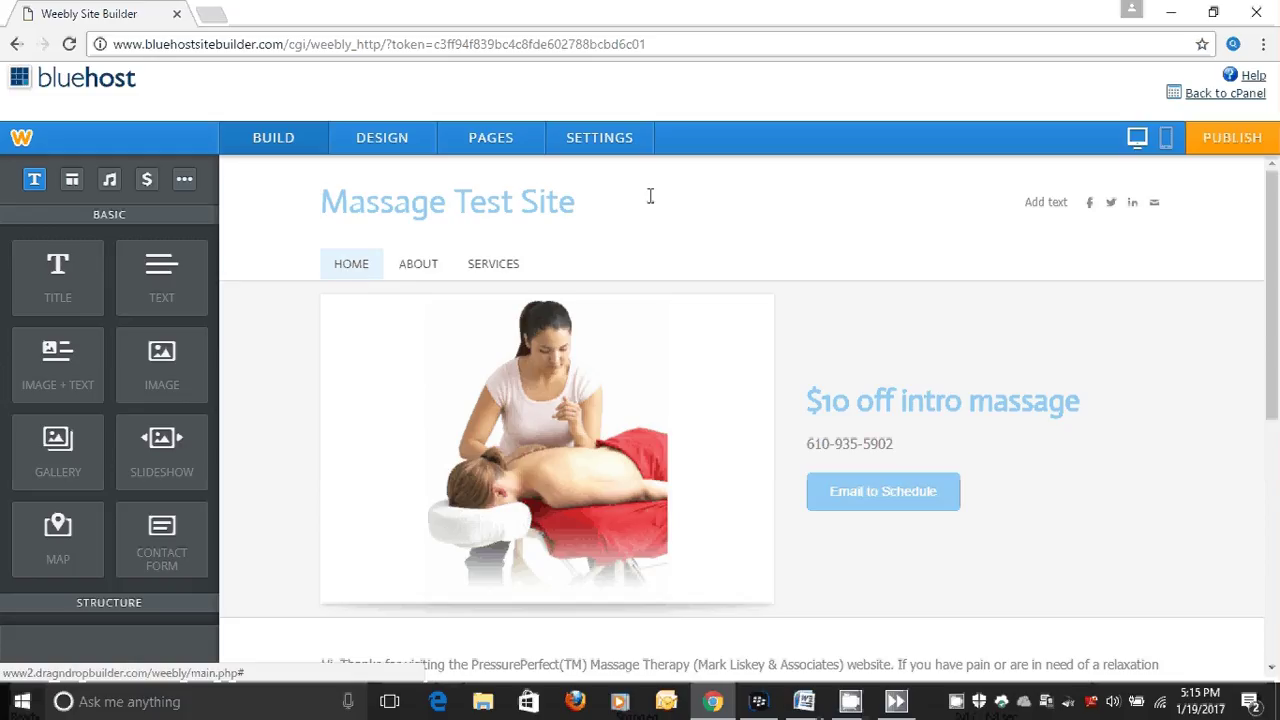
Publish the site to massagetestsite.com, skipping categorization, and open a new browser tab.
{"action": "left_click", "coordinate": [1235, 143]}
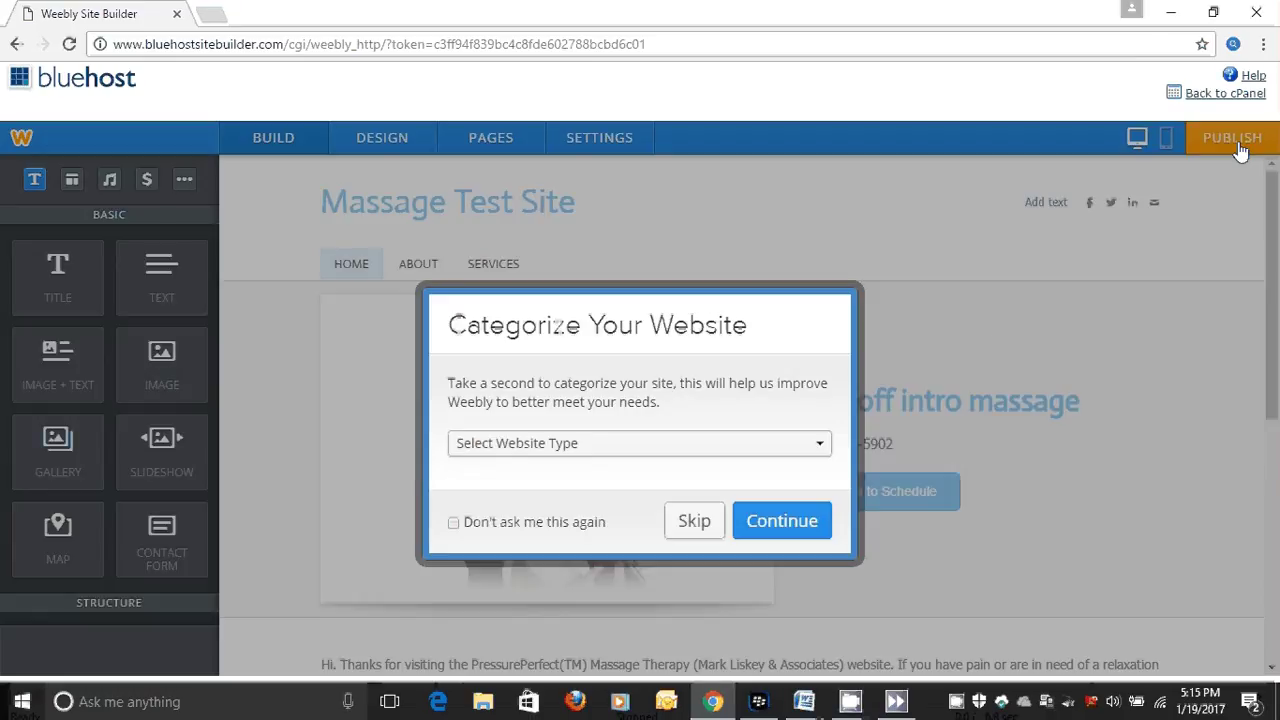
{"action": "left_click", "coordinate": [688, 527]}
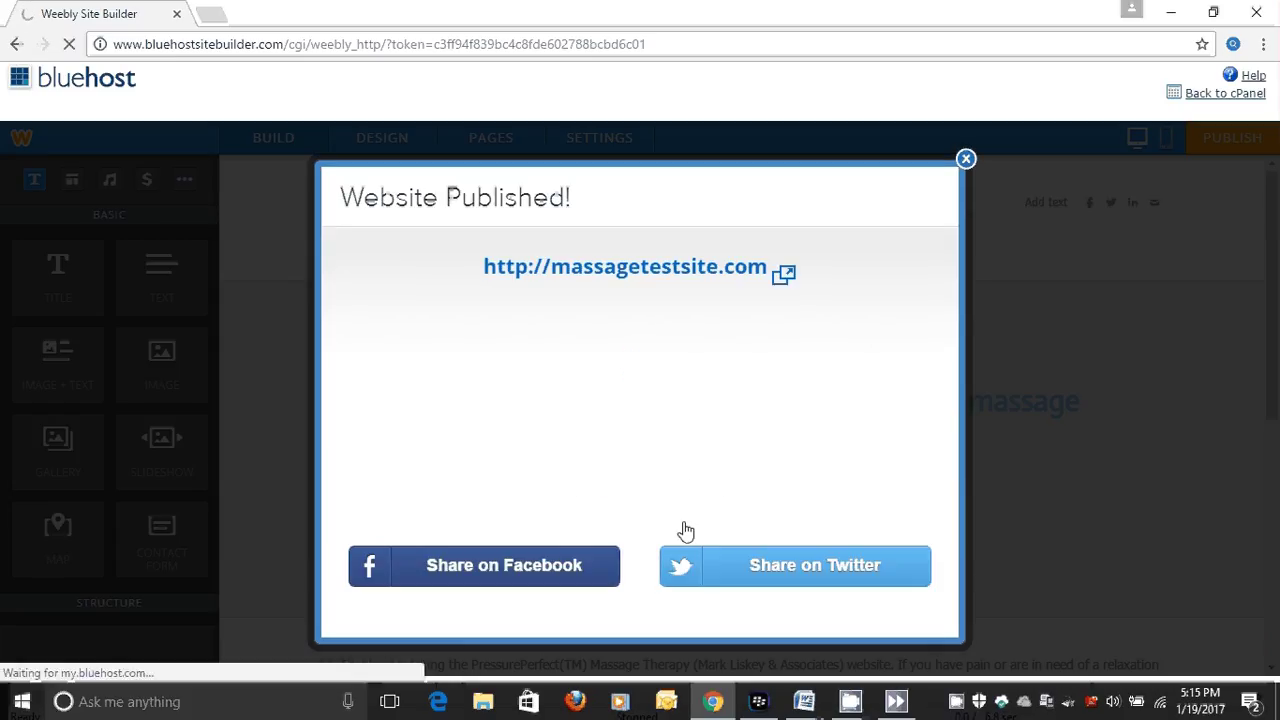
{"action": "left_click", "coordinate": [965, 159]}
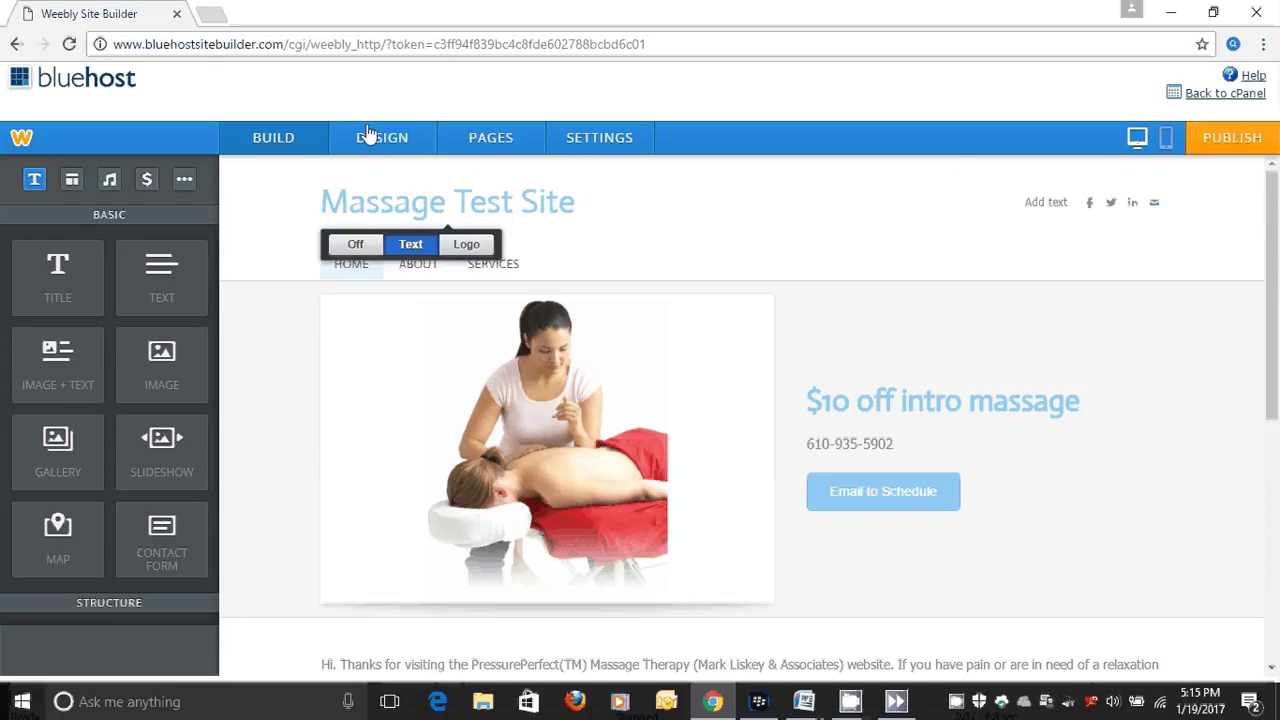
{"action": "left_click", "coordinate": [206, 13]}
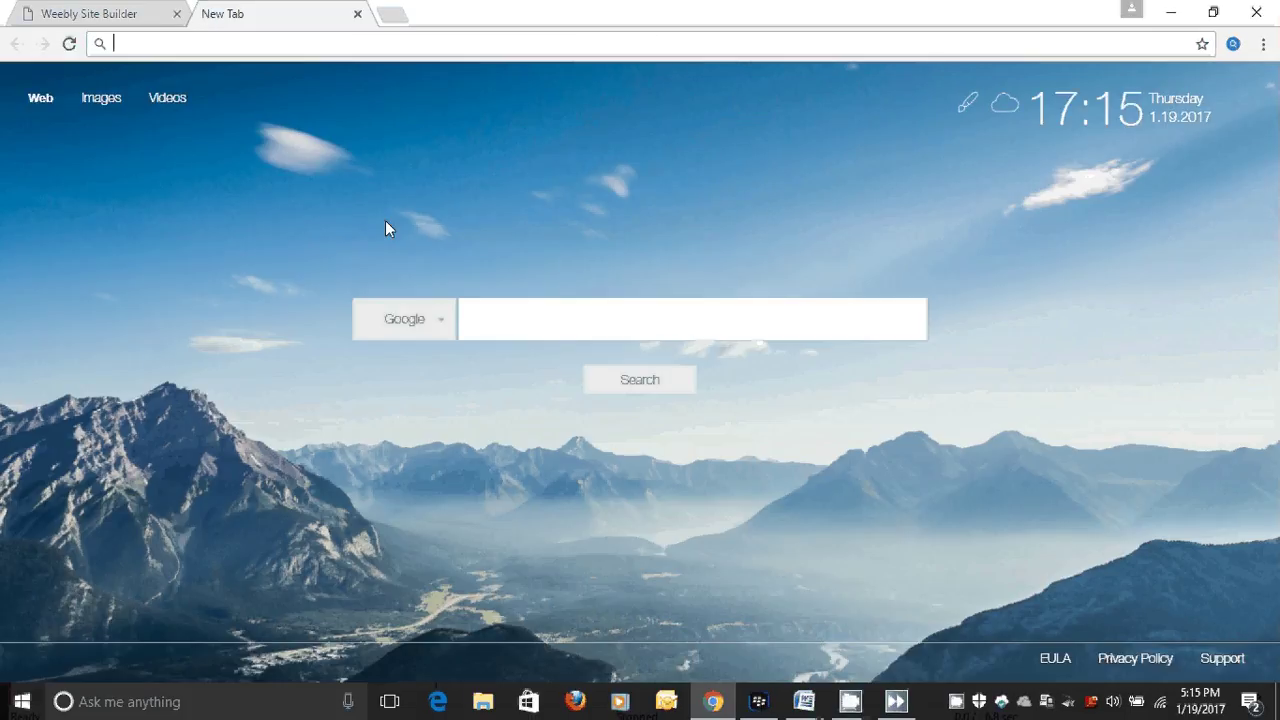
Load massagetestsite.com live, check its About and Services pages, then switch to CamStudio.
{"action": "type", "text": "massagetestsite.com"}
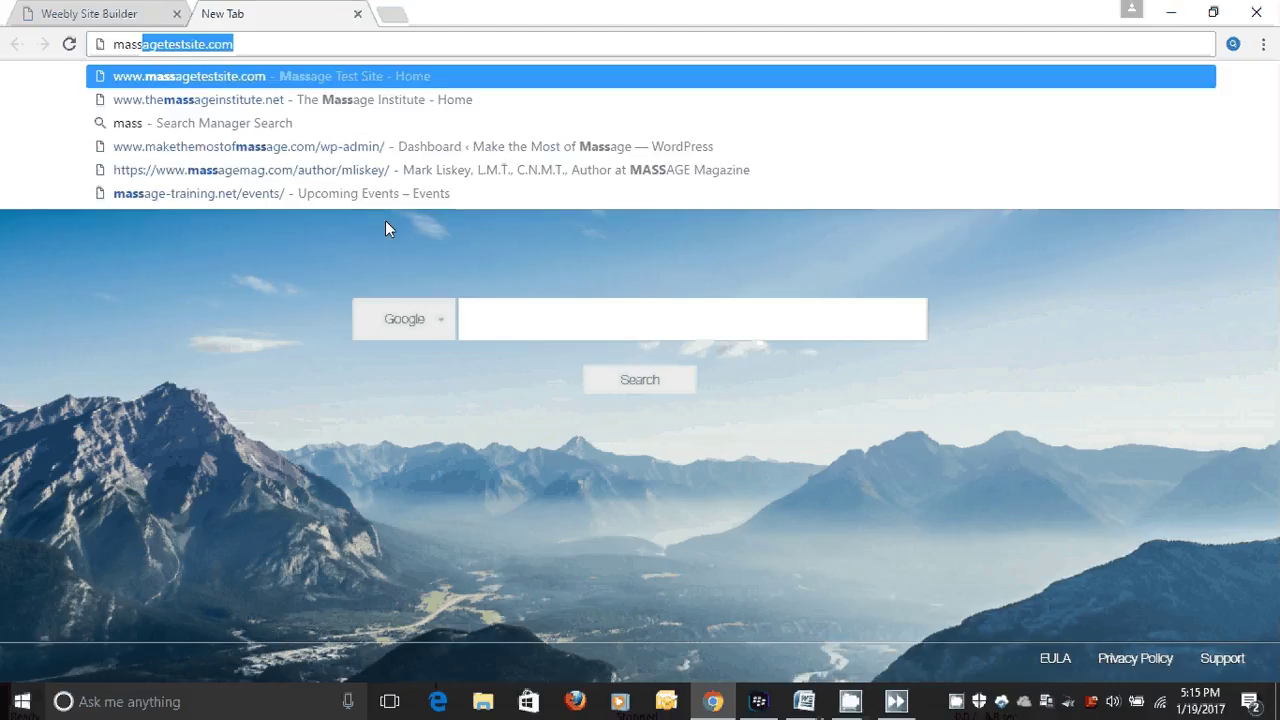
{"action": "key", "text": "Return"}
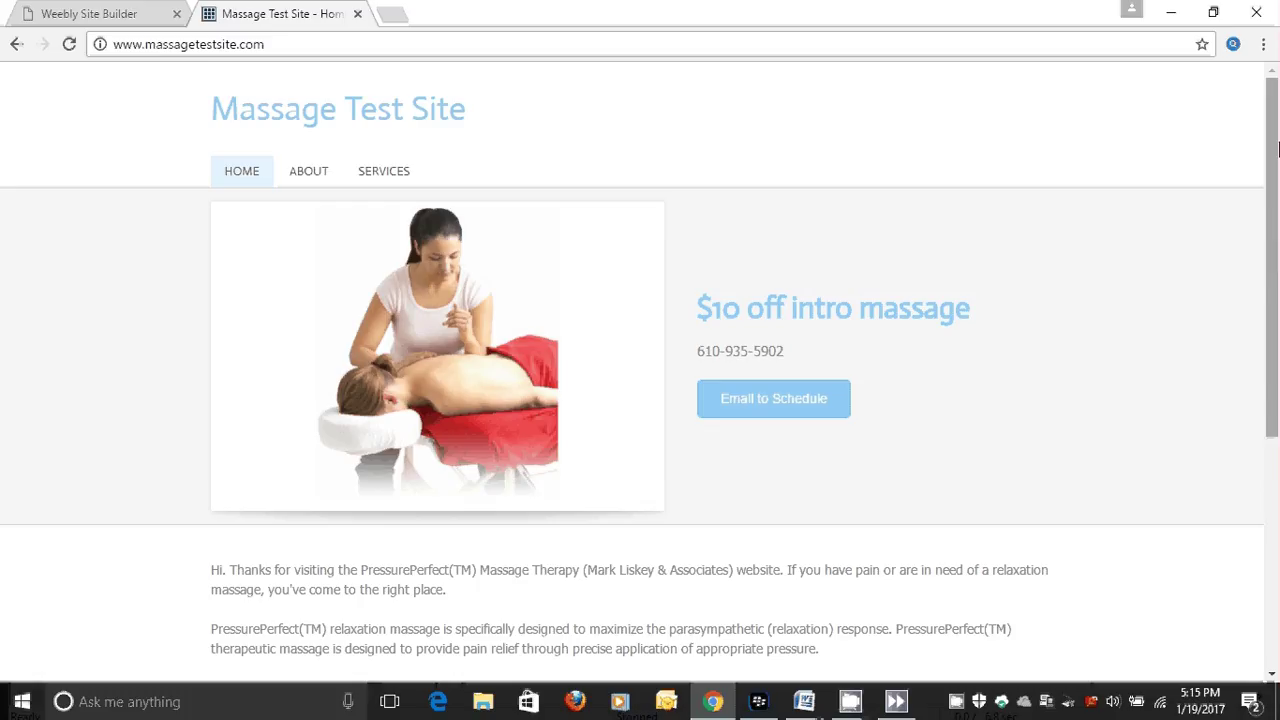
{"action": "mouse_move", "coordinate": [1276, 149]}
{"action": "left_mouse_down"}
{"action": "mouse_move", "coordinate": [1275, 290]}
{"action": "mouse_move", "coordinate": [1275, 148]}
{"action": "left_mouse_up"}
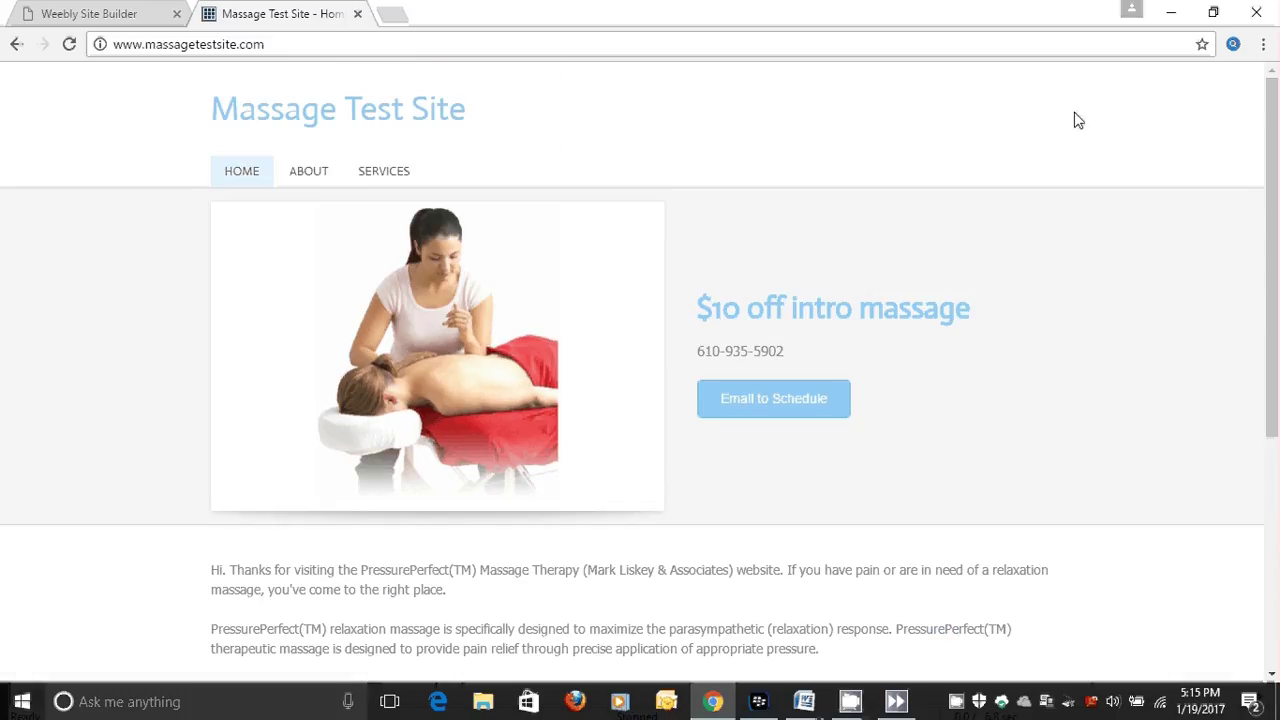
{"action": "left_click", "coordinate": [309, 172]}
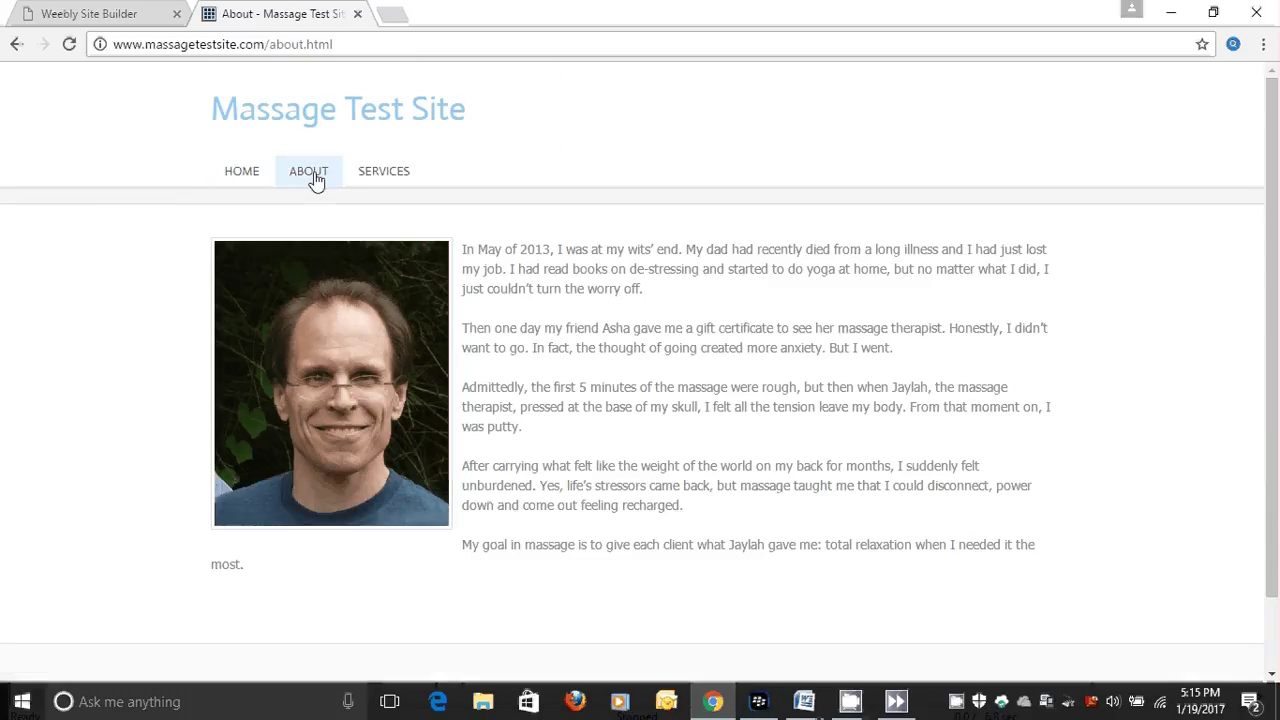
{"action": "left_click", "coordinate": [380, 173]}
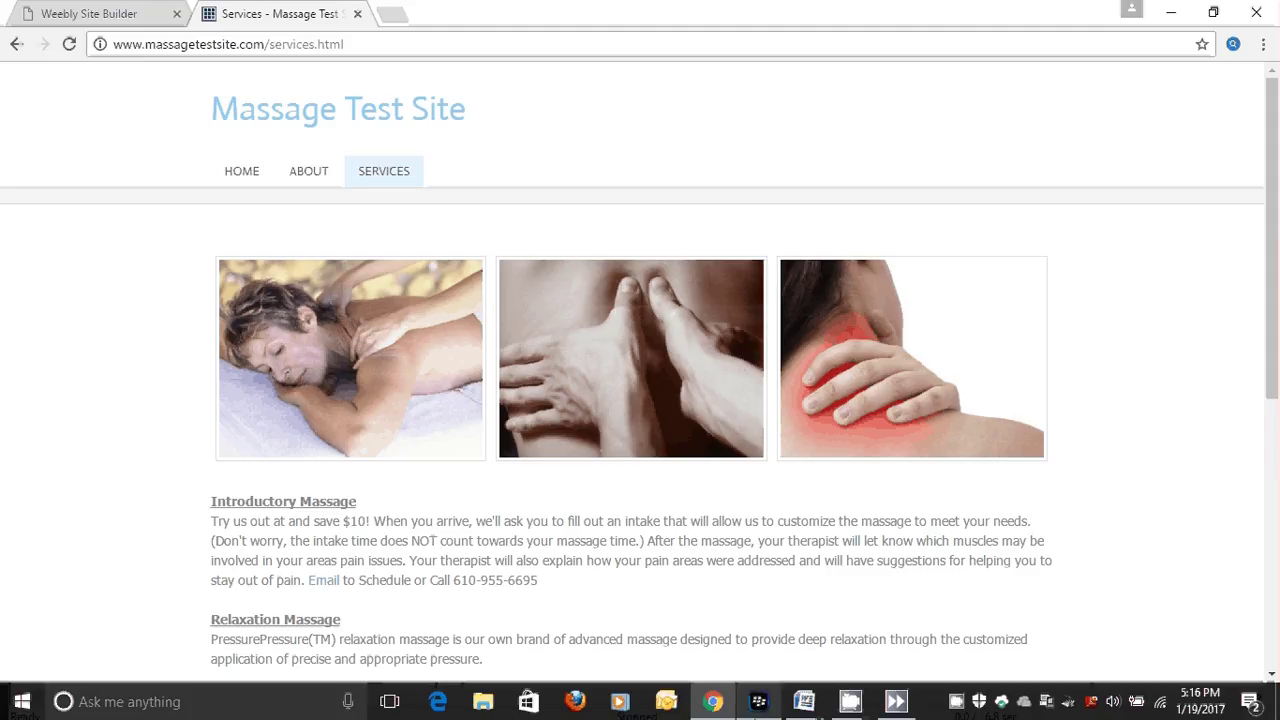
{"action": "left_click", "coordinate": [850, 702]}
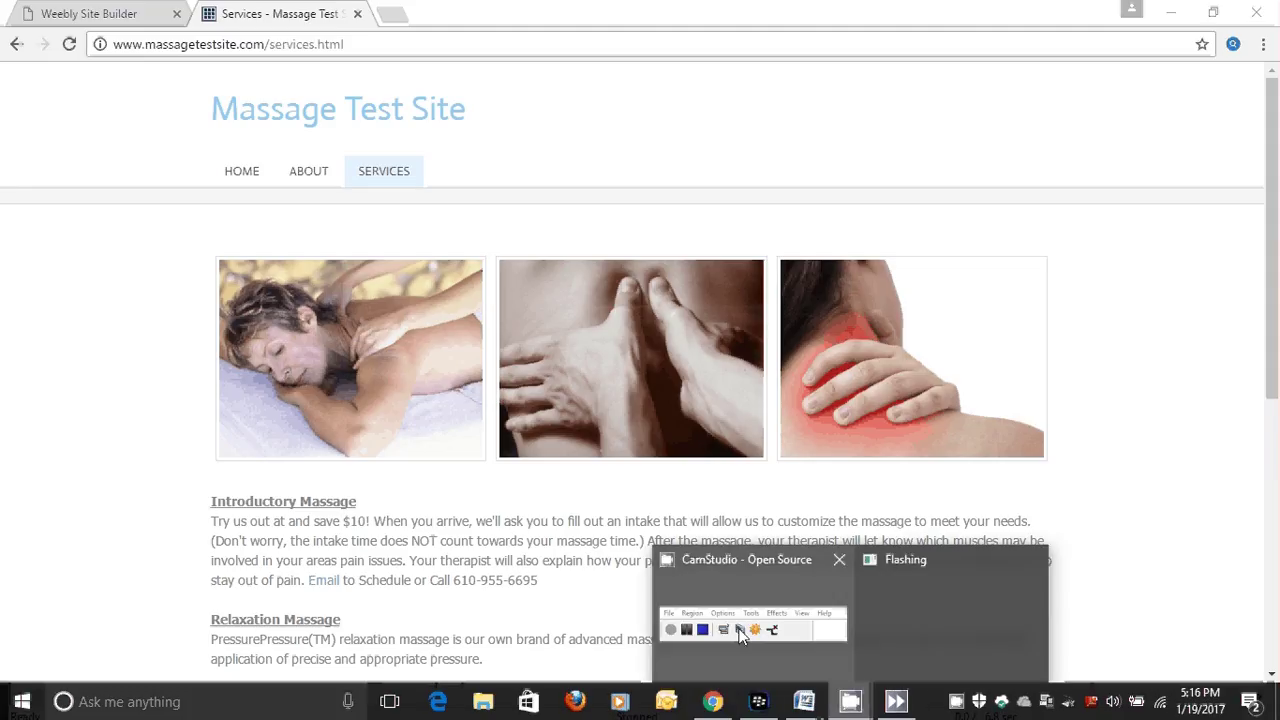
{"action": "mouse_move", "coordinate": [702, 637]}
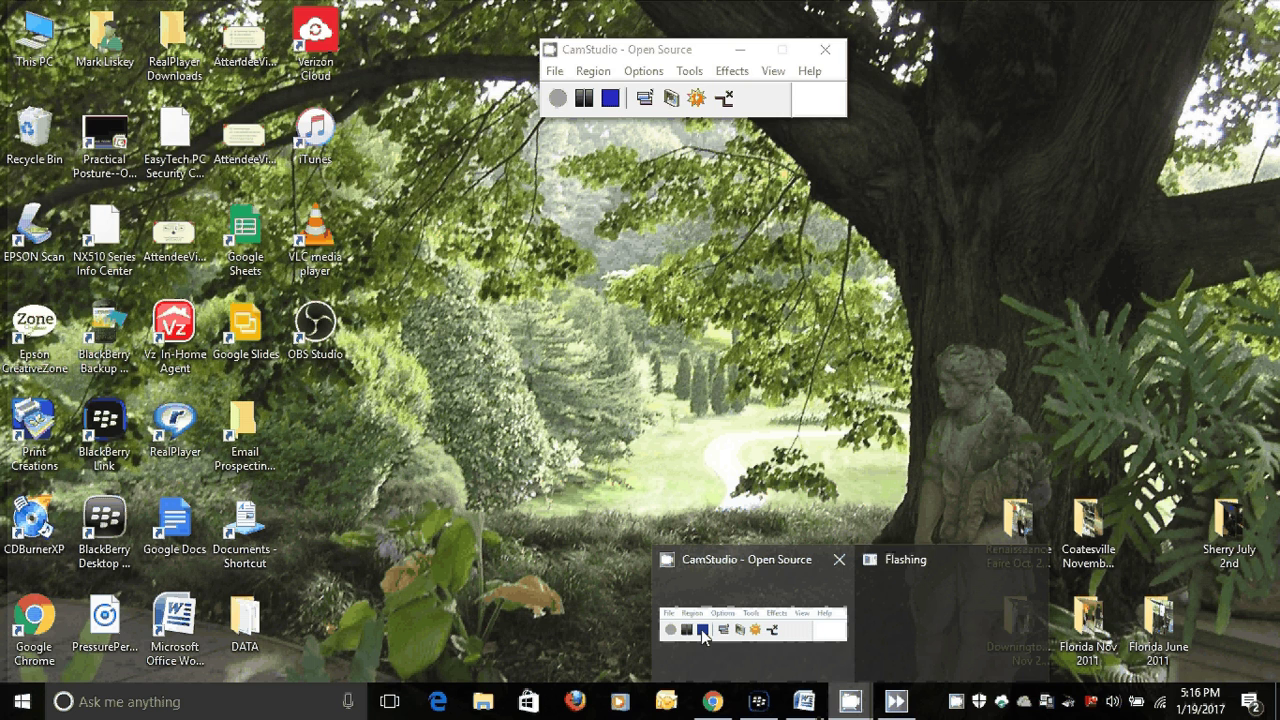